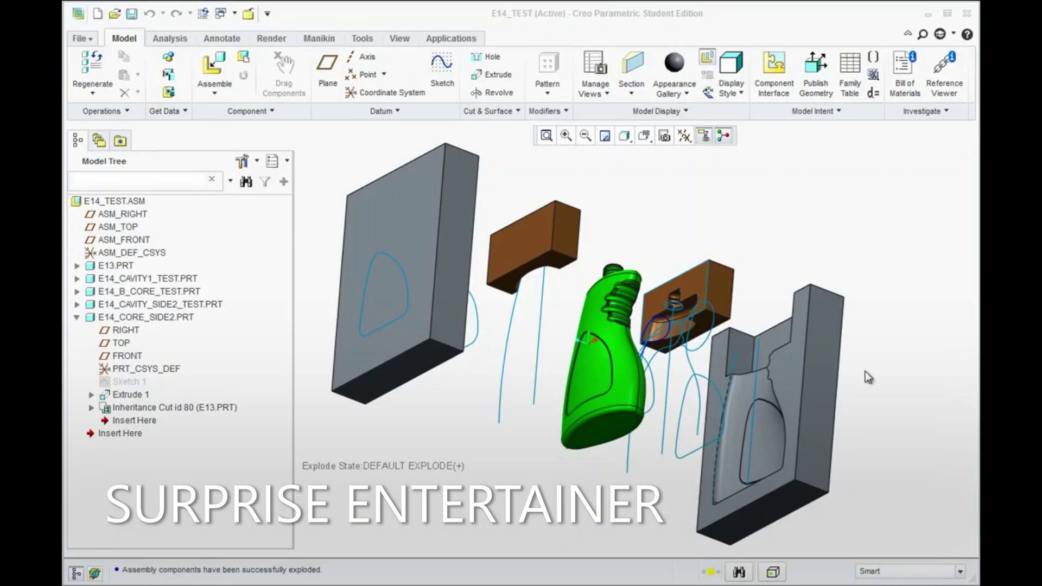
Step: Examine the exploded bottle mold assembly from several angles and collapse it to its unexploded state
{"action": "middle_click_drag", "start_coordinate": [698, 202], "coordinate": [730, 251]}
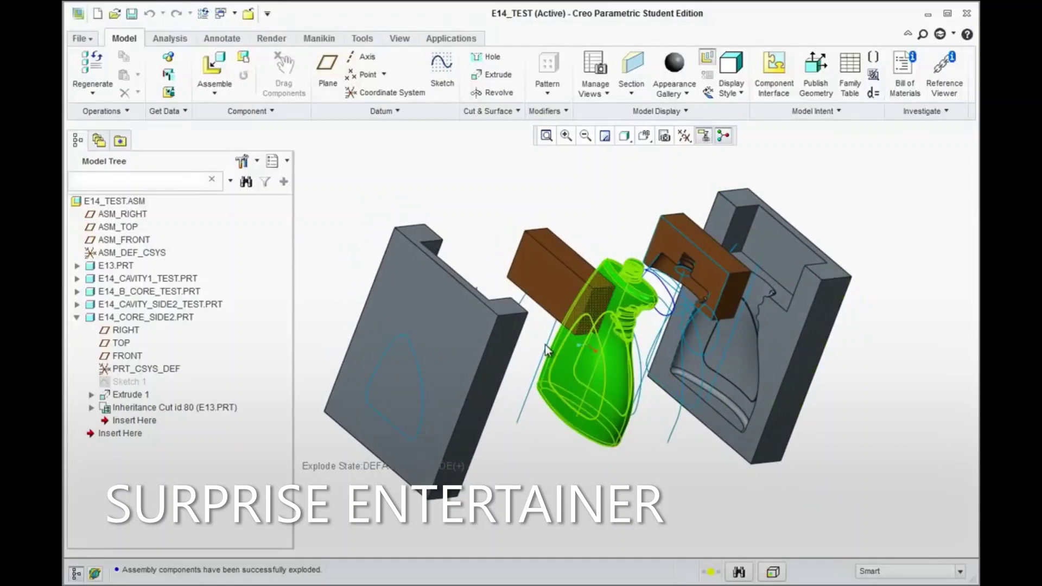
{"action": "scroll", "coordinate": [734, 248], "scroll_direction": "down", "scroll_amount": 2}
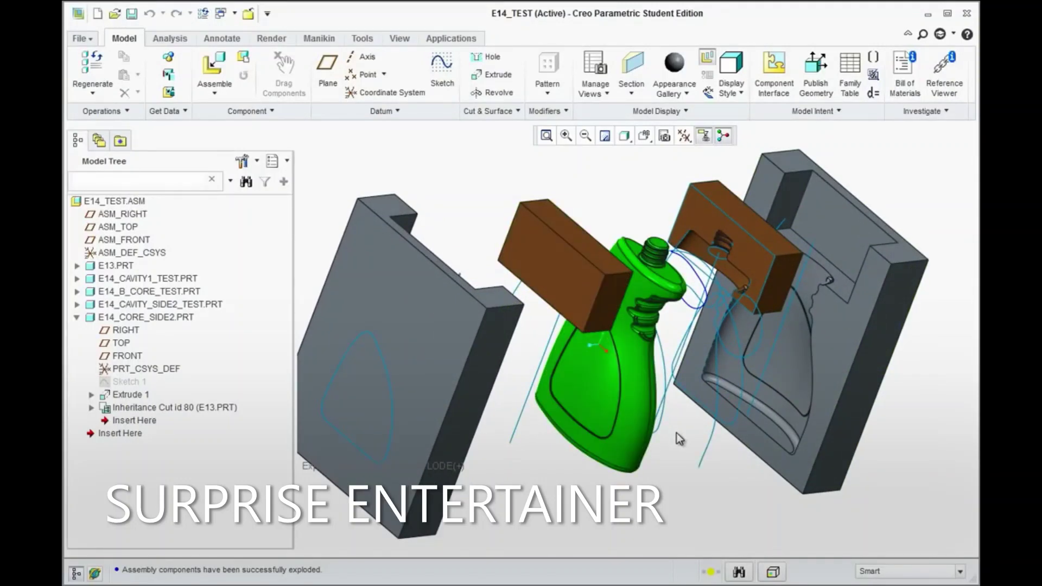
{"action": "mouse_move", "coordinate": [705, 433]}
{"action": "middle_mouse_down"}
{"action": "mouse_move", "coordinate": [700, 378]}
{"action": "mouse_move", "coordinate": [722, 413]}
{"action": "mouse_move", "coordinate": [705, 423]}
{"action": "middle_mouse_up"}
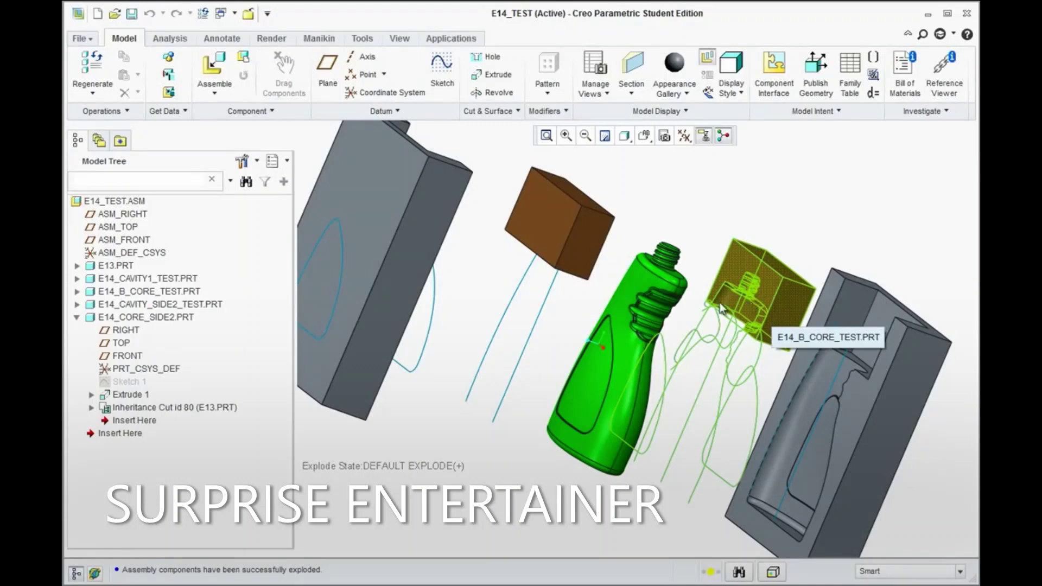
{"action": "middle_click_drag", "start_coordinate": [675, 229], "coordinate": [712, 219]}
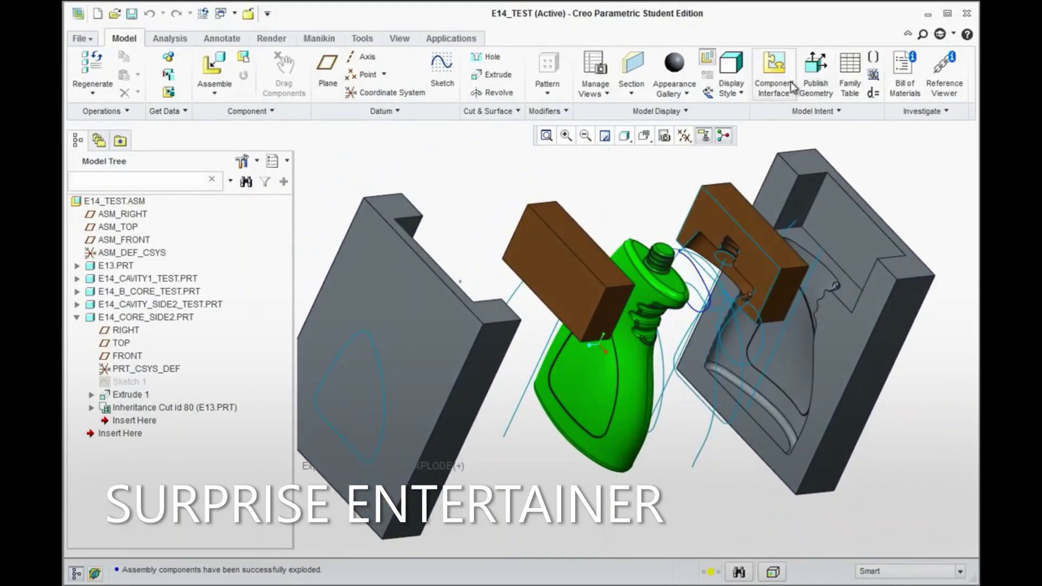
{"action": "left_click", "coordinate": [707, 57]}
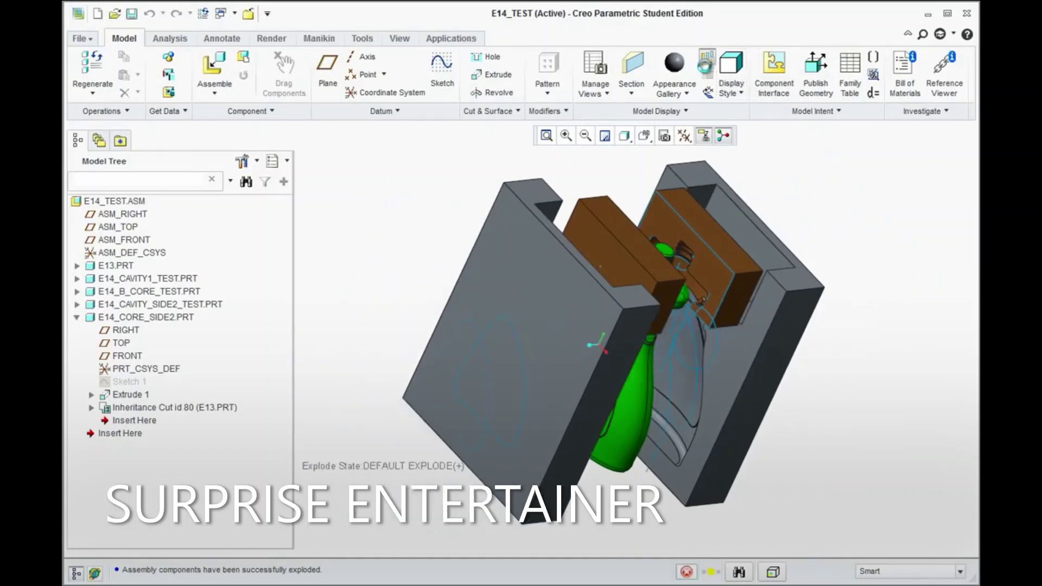
{"action": "left_click", "coordinate": [708, 61]}
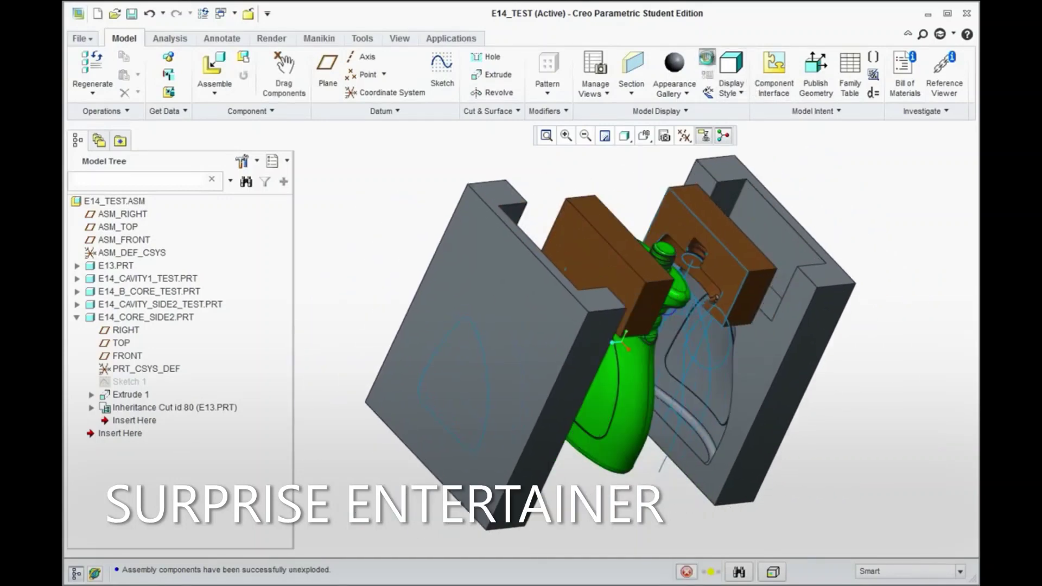
{"action": "left_click", "coordinate": [708, 61]}
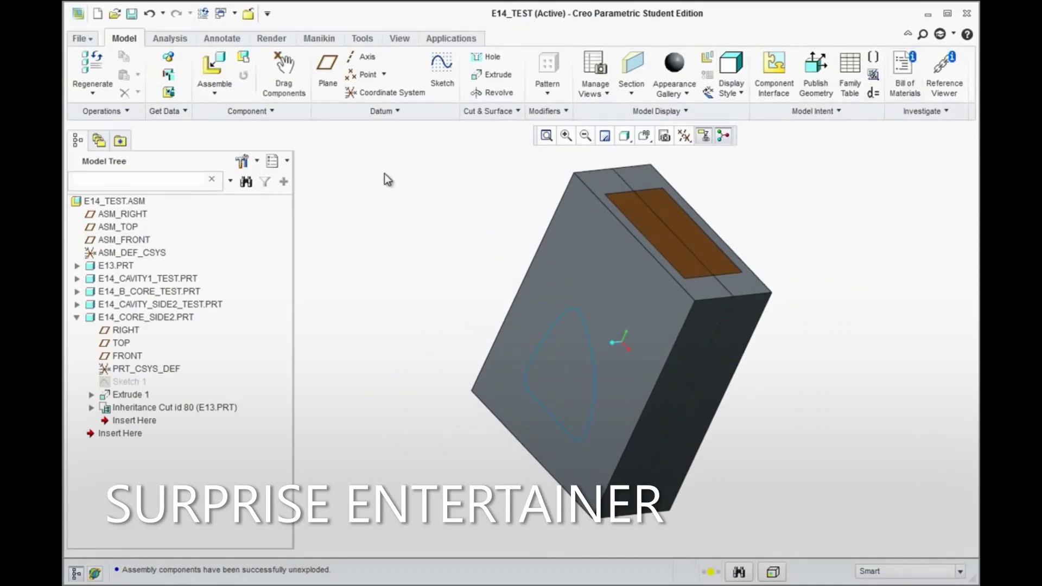
Step: Create a new Design assembly named E14_MOLD using the default template
{"action": "left_click", "coordinate": [80, 39]}
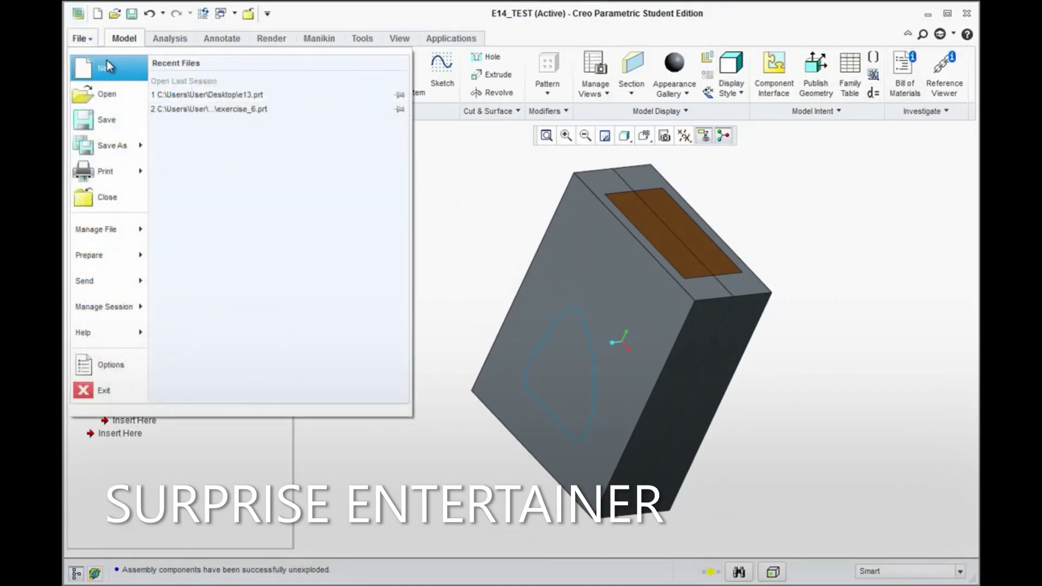
{"action": "left_click", "coordinate": [103, 94]}
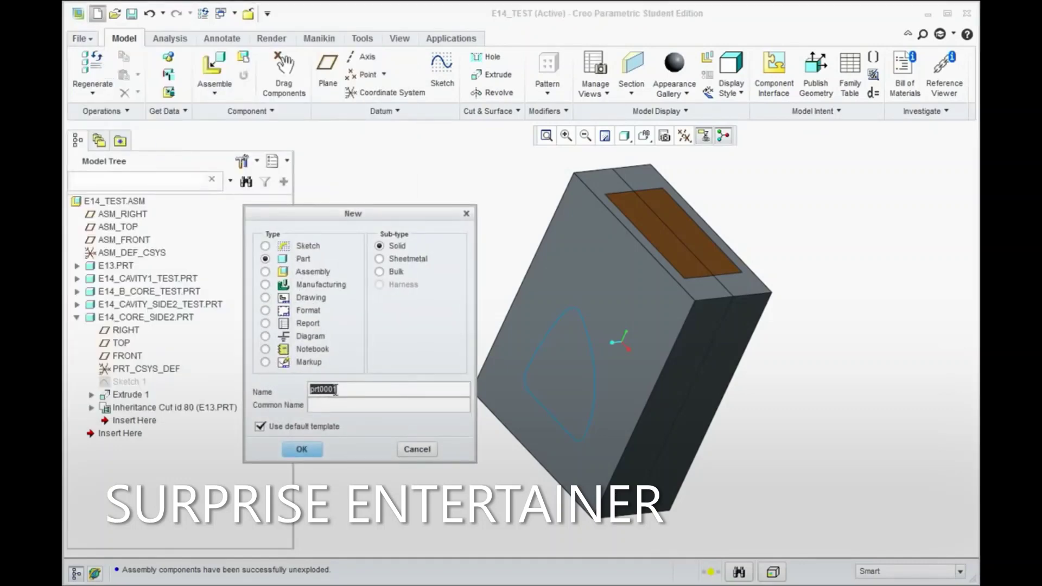
{"action": "type", "text": "E14_MOLD"}
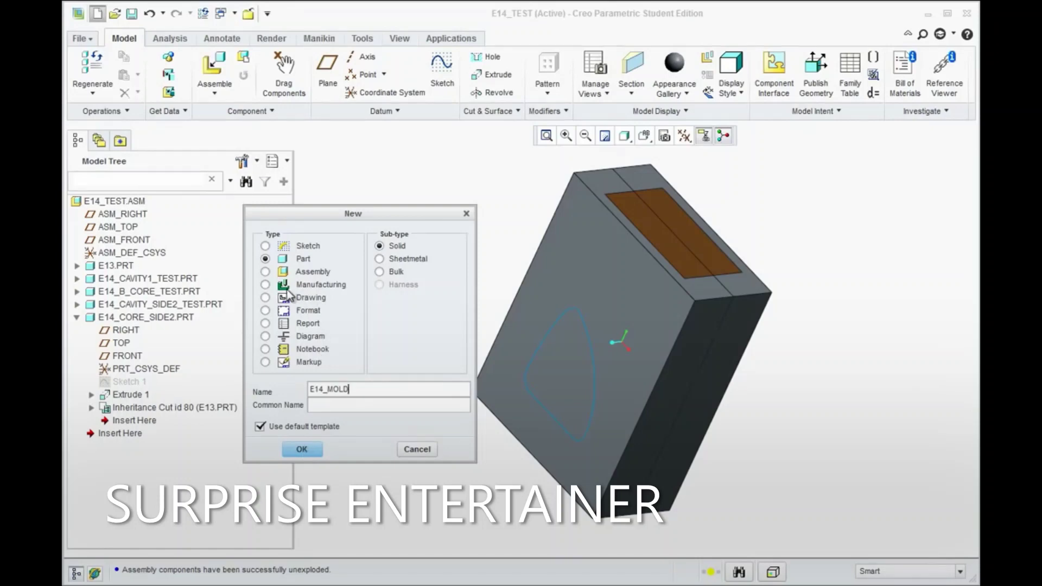
{"action": "left_click", "coordinate": [265, 272]}
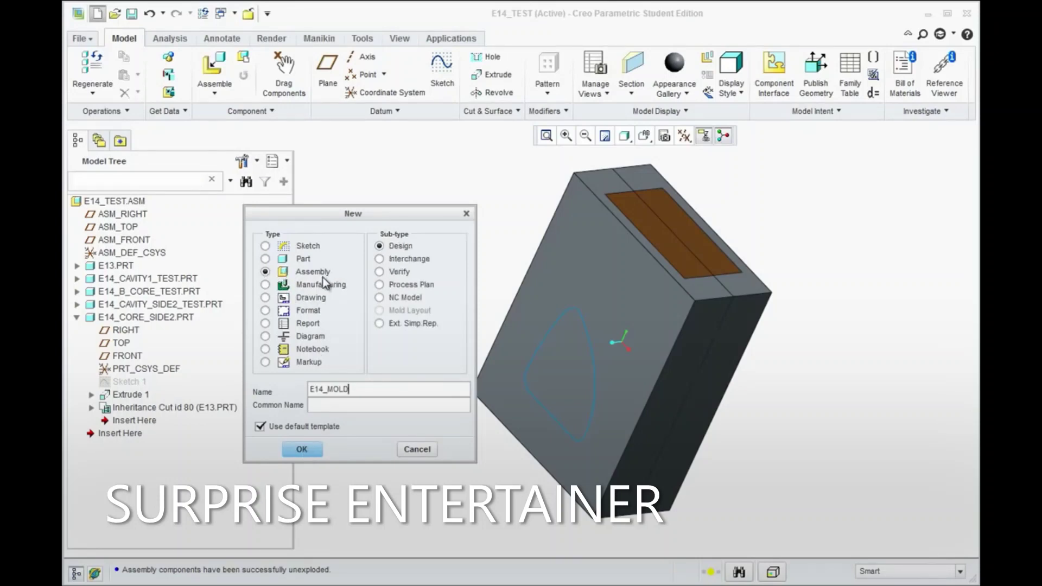
{"action": "left_click", "coordinate": [312, 452]}
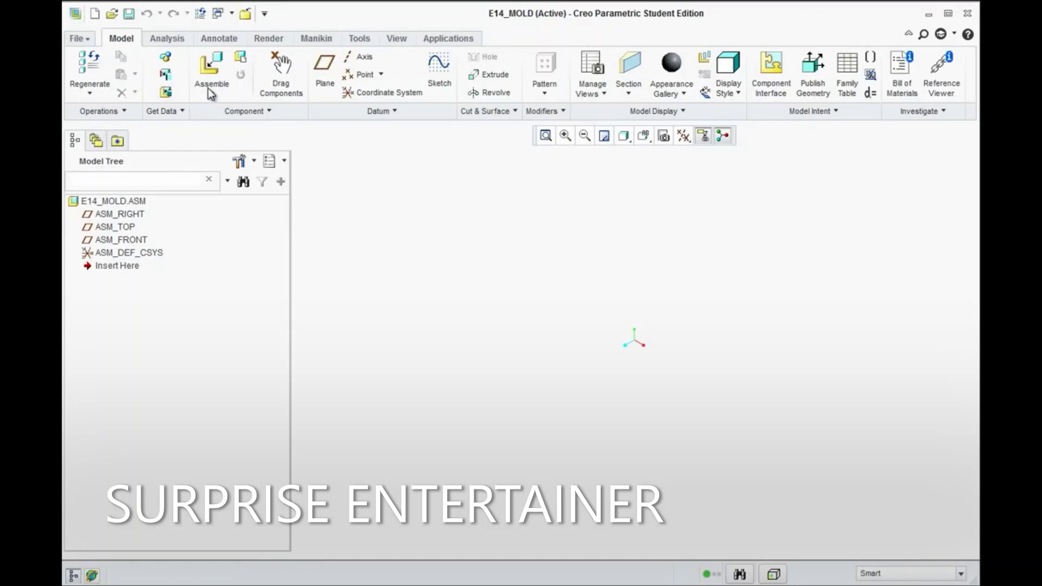
Step: Assemble the bottle part e13.prt into the mold assembly with a Default placement constraint
{"action": "left_click", "coordinate": [215, 70]}
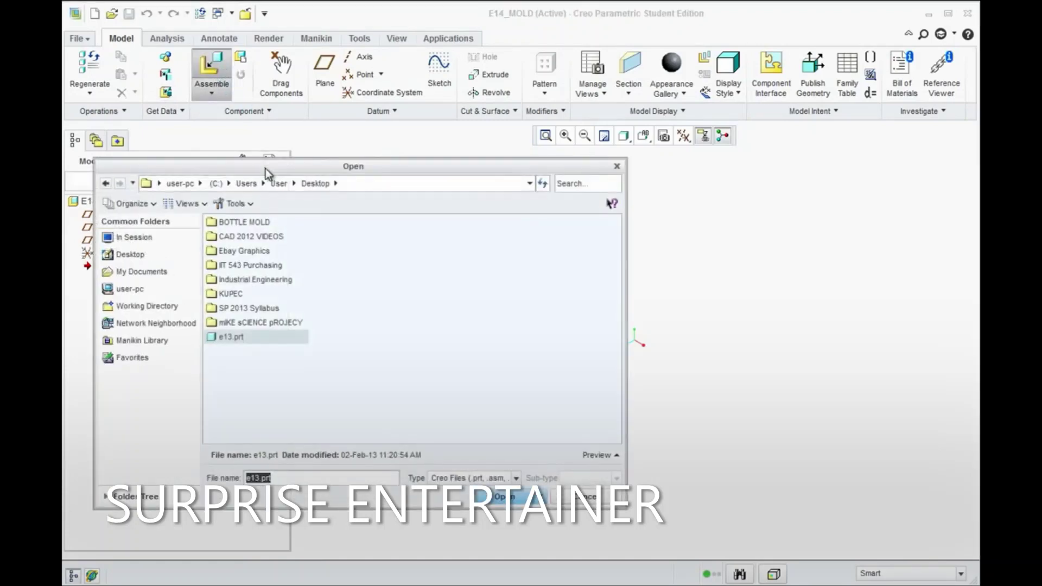
{"action": "left_click", "coordinate": [228, 341]}
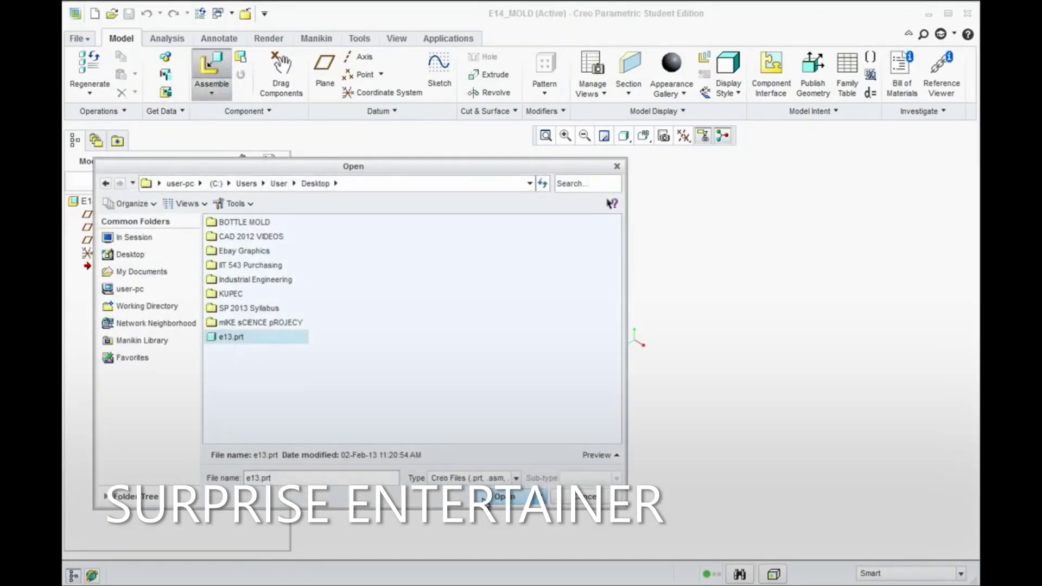
{"action": "left_click", "coordinate": [501, 498]}
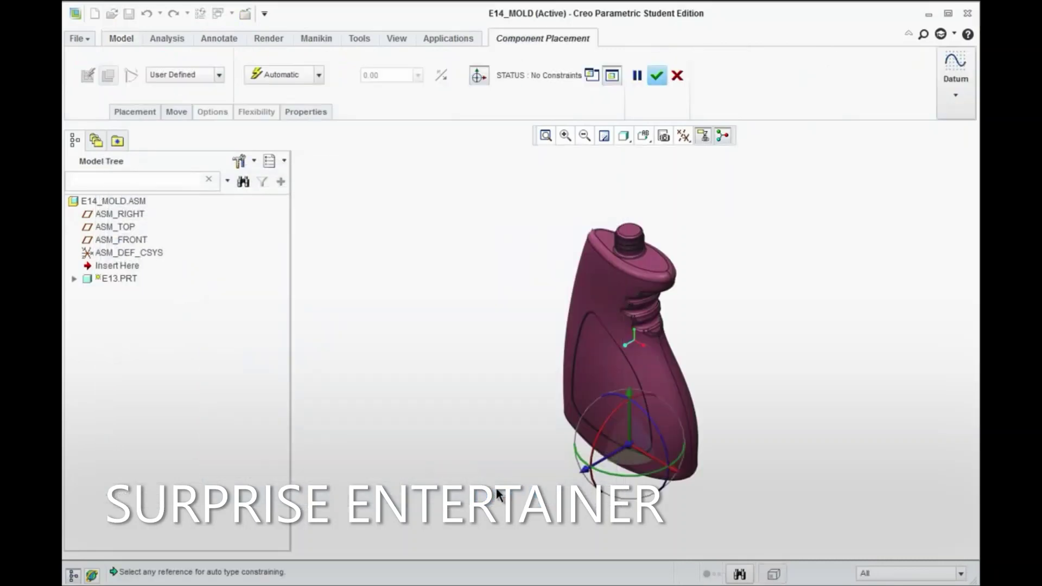
{"action": "left_click", "coordinate": [320, 76]}
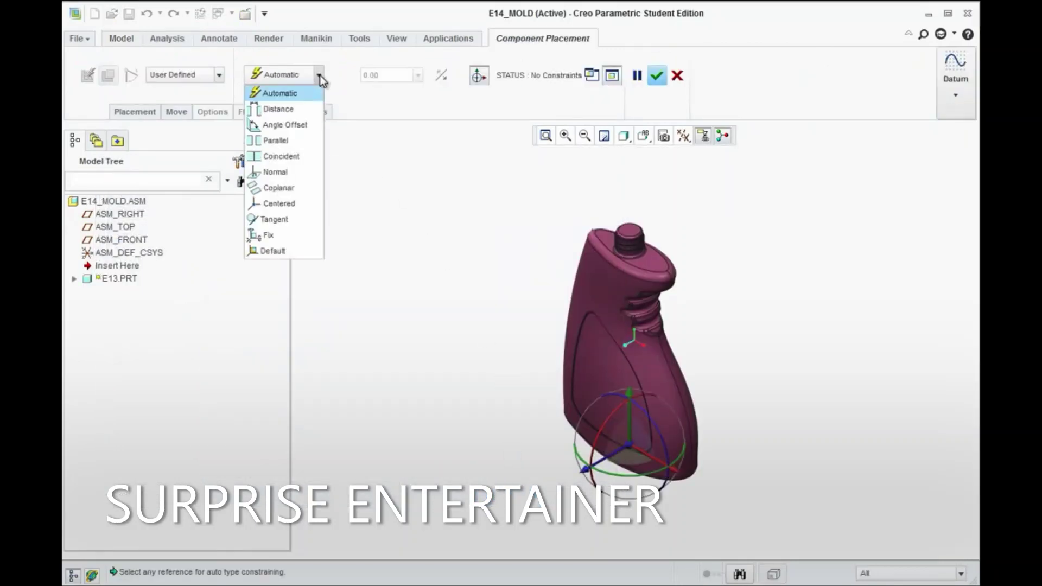
{"action": "left_click", "coordinate": [284, 250]}
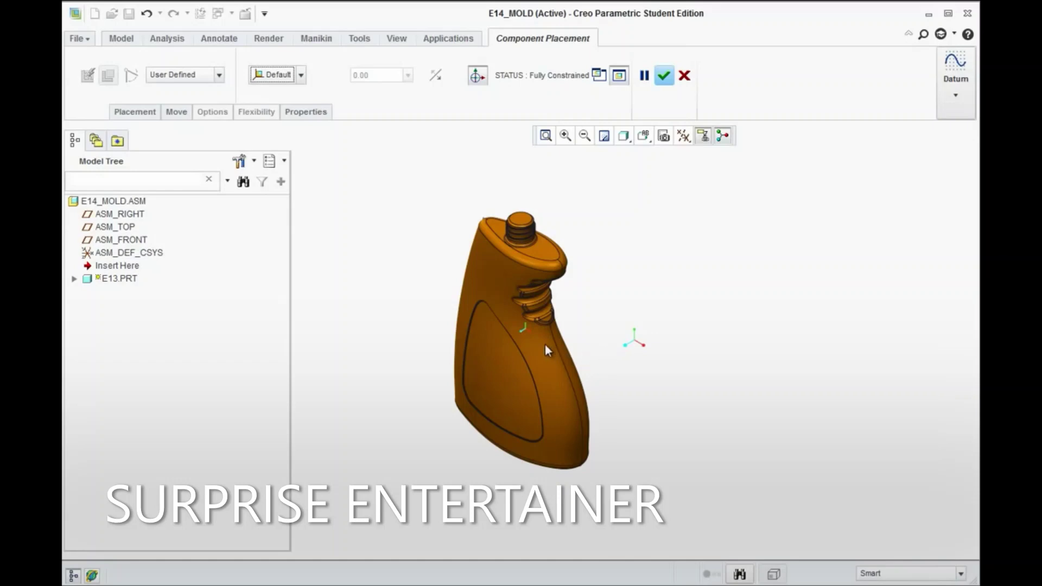
{"action": "left_click", "coordinate": [663, 75]}
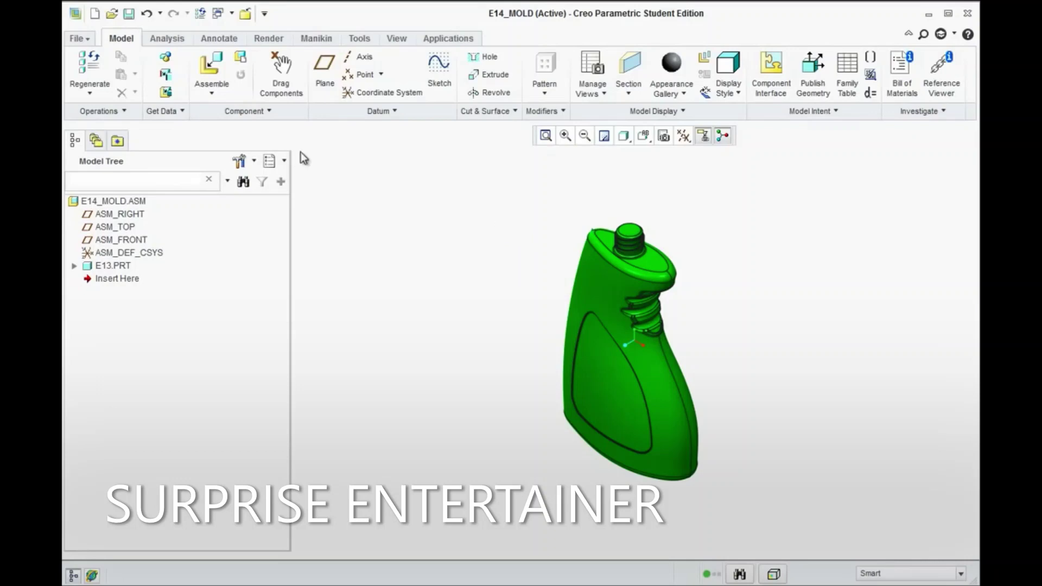
Step: Create a solid part component named E14_CAVITY_A, copied from inlbs_part_solid.prt, and place it with the Default constraint
{"action": "left_click", "coordinate": [241, 59]}
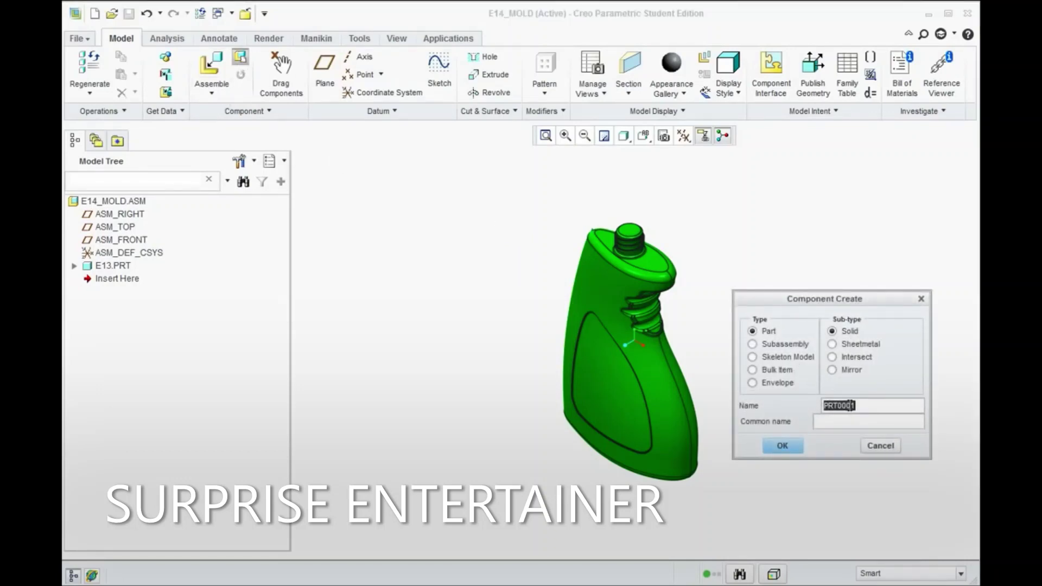
{"action": "type", "text": "E14_CAVITY_A"}
{"action": "left_click", "coordinate": [782, 445]}
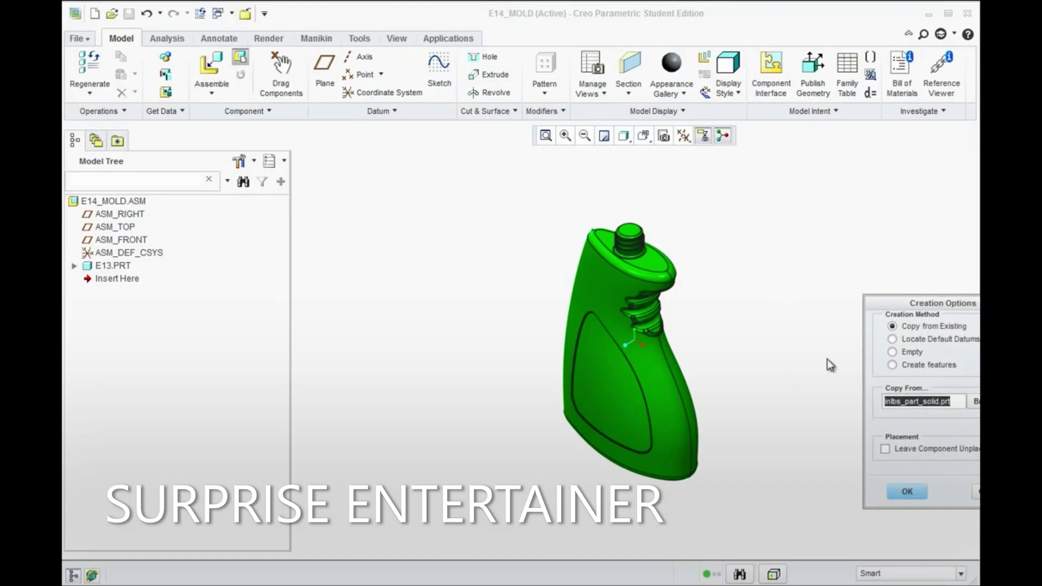
{"action": "left_click_drag", "start_coordinate": [918, 304], "coordinate": [765, 266]}
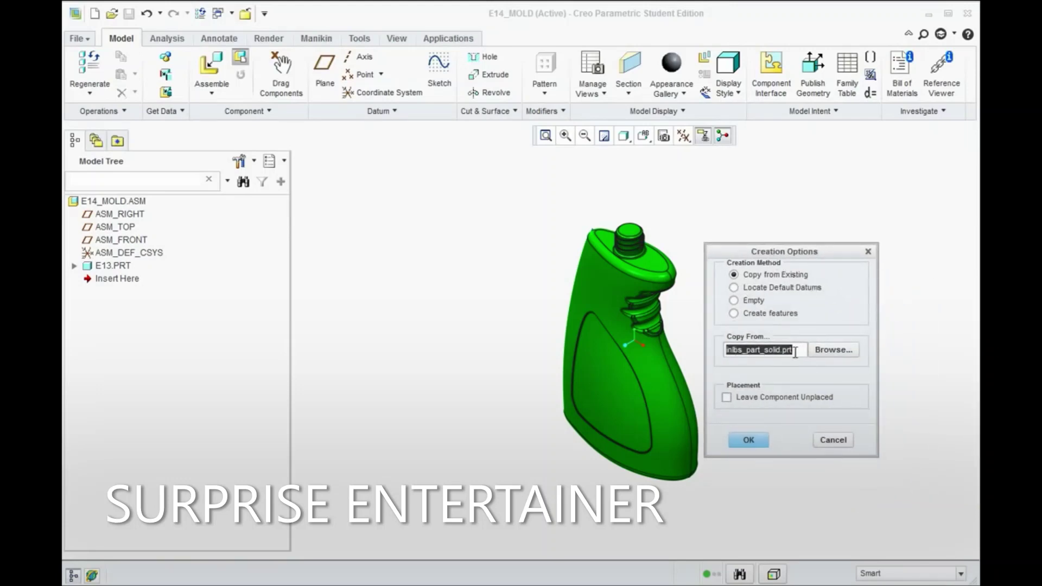
{"action": "left_click", "coordinate": [752, 439]}
{"action": "left_click", "coordinate": [318, 76]}
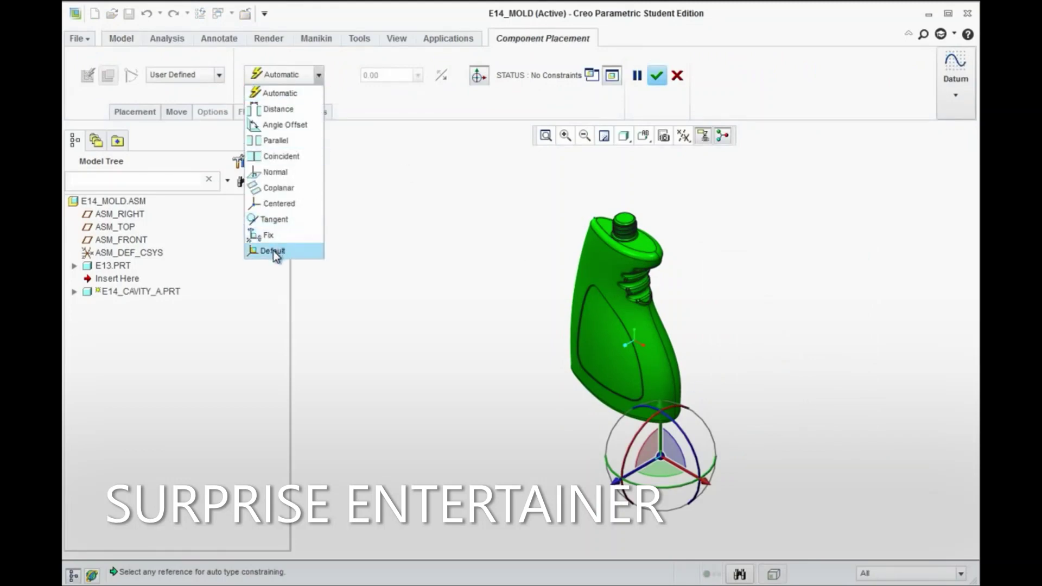
{"action": "left_click", "coordinate": [273, 251]}
{"action": "left_click", "coordinate": [664, 76]}
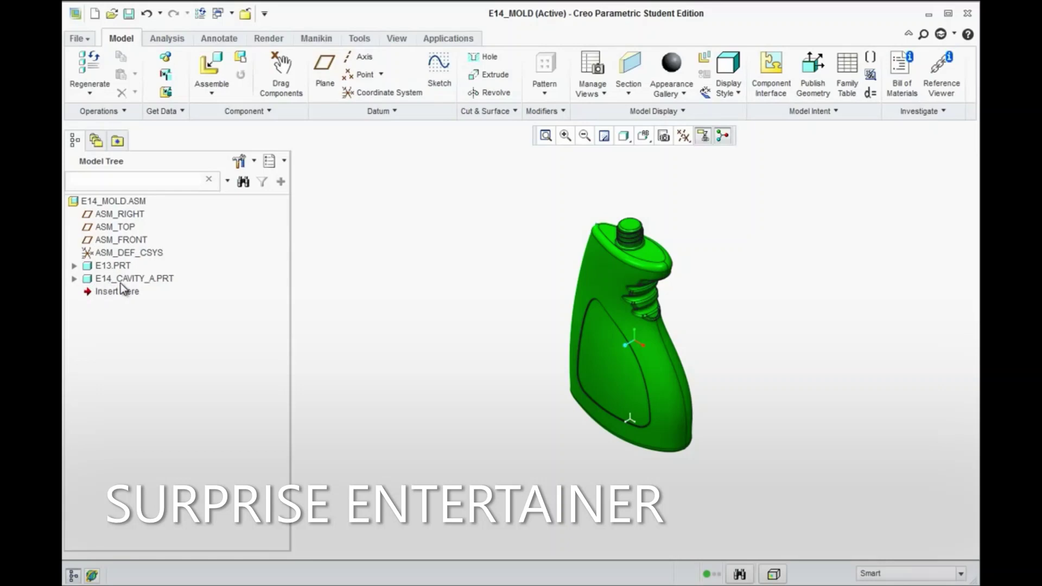
Step: Activate the E14_CAVITY_A part and check that the model tree filters include Features
{"action": "right_click", "coordinate": [101, 281]}
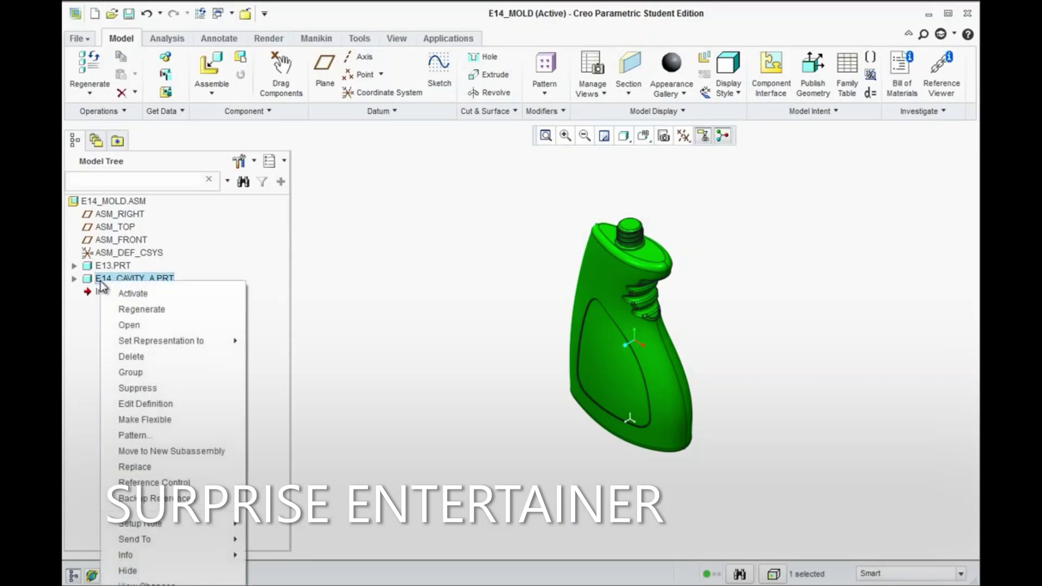
{"action": "left_click", "coordinate": [132, 295]}
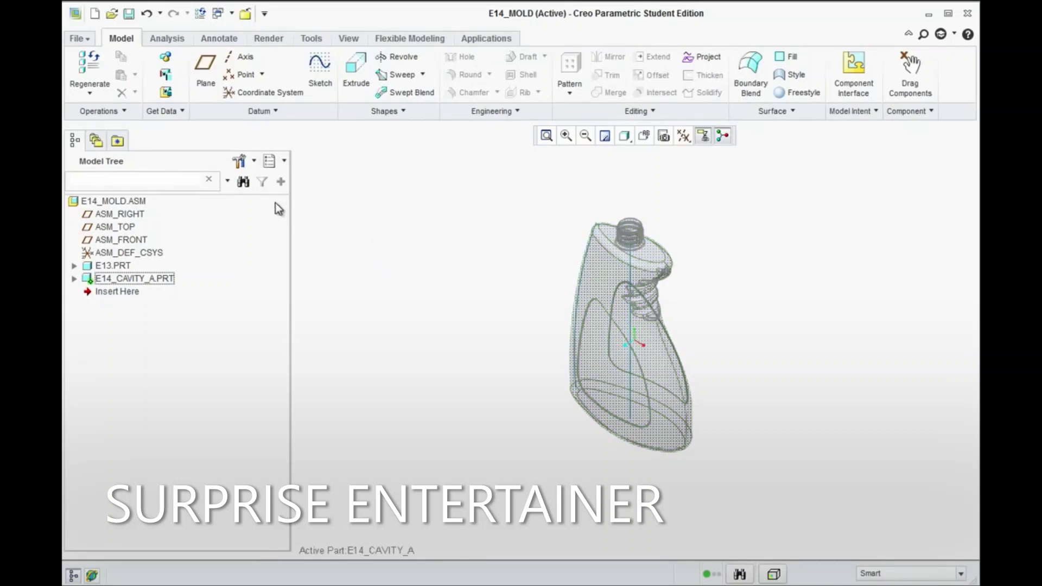
{"action": "left_click", "coordinate": [255, 162]}
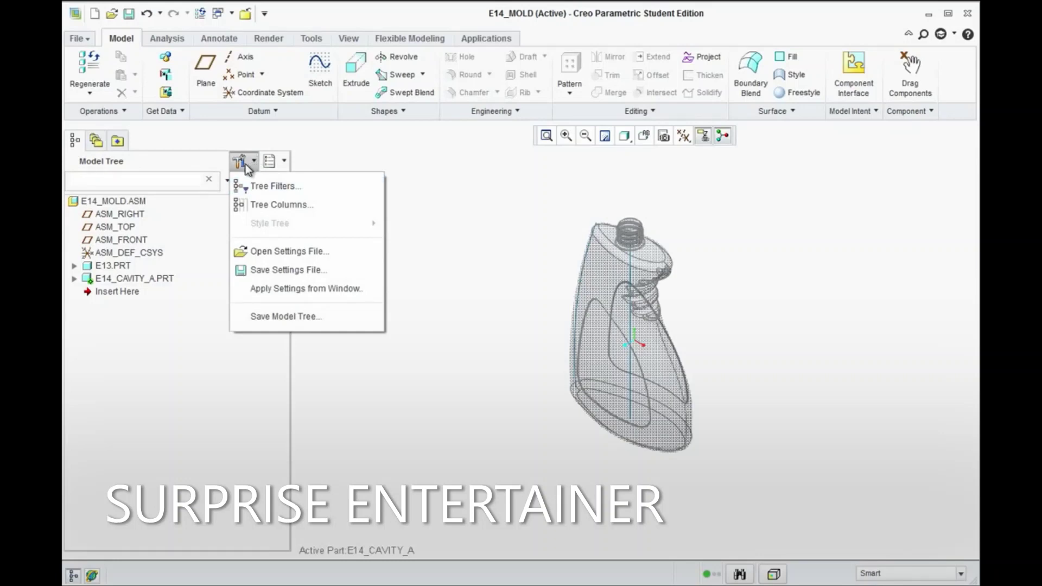
{"action": "left_click", "coordinate": [249, 186]}
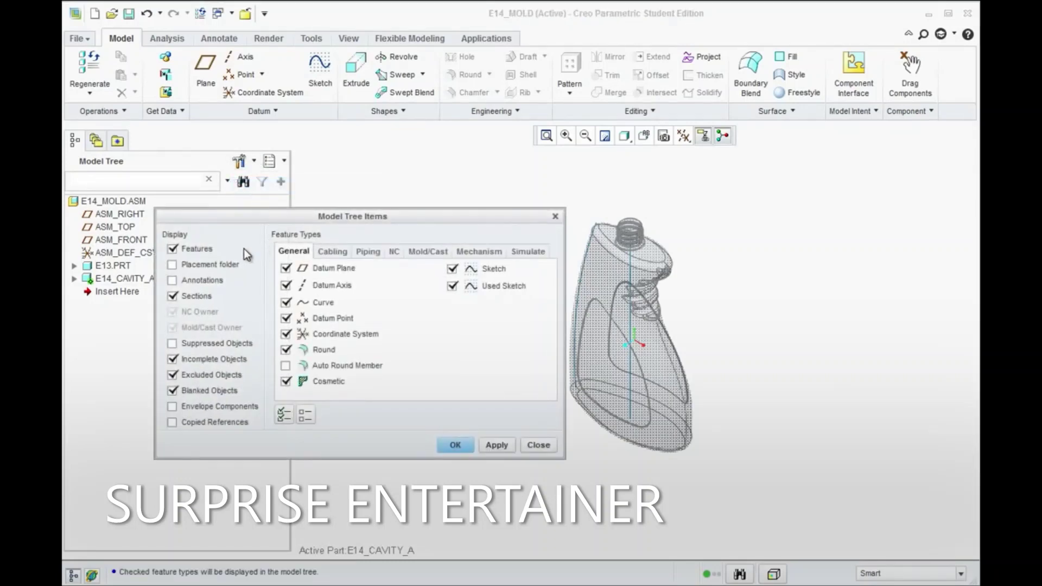
{"action": "left_click", "coordinate": [454, 445]}
Step: Turn on the display of datum planes in the model view
{"action": "left_click", "coordinate": [683, 135]}
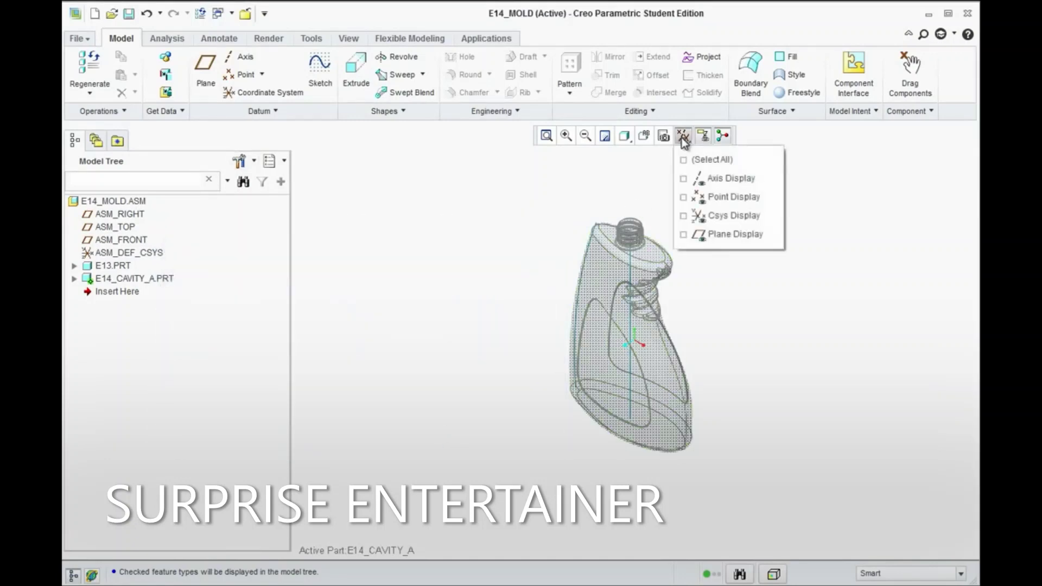
{"action": "left_click", "coordinate": [699, 235]}
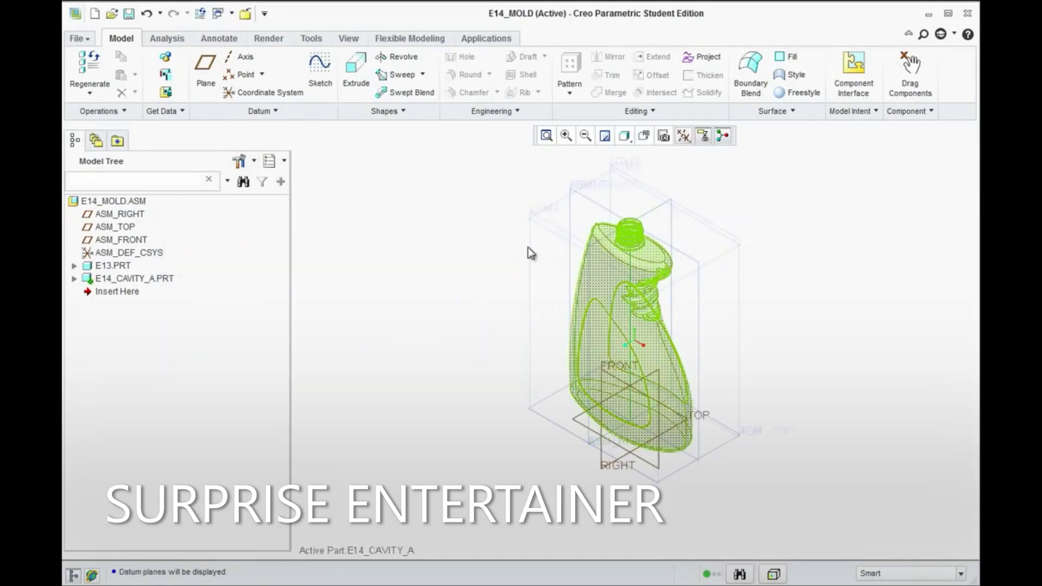
{"action": "scroll", "coordinate": [641, 225], "scroll_direction": "up", "scroll_amount": 1}
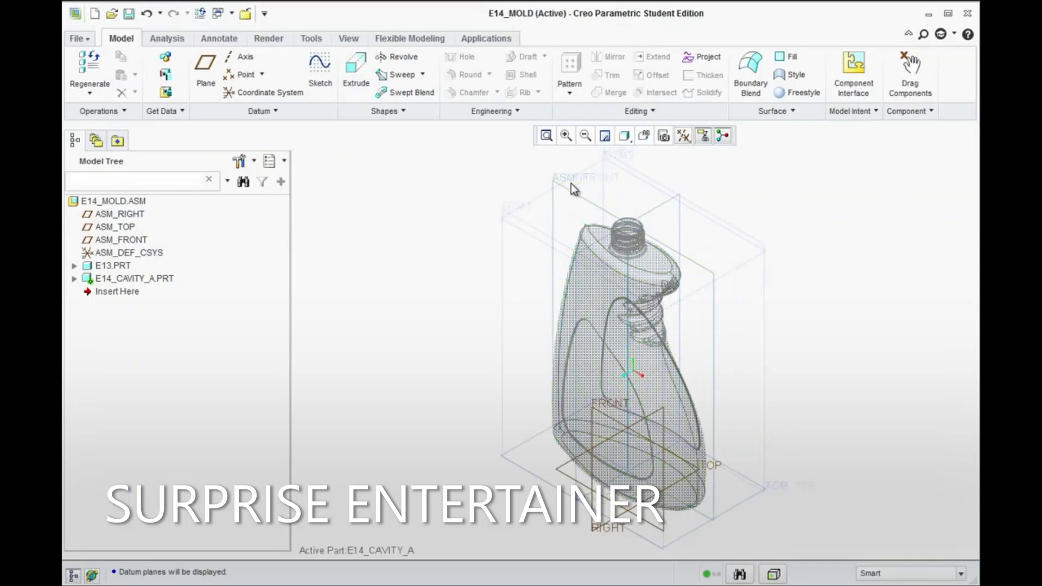
Step: Start a sketch on the FRONT plane of E14_CAVITY_A and draw a rectangle about 8.67 by 10.38 around the whole bottle
{"action": "left_click", "coordinate": [74, 279]}
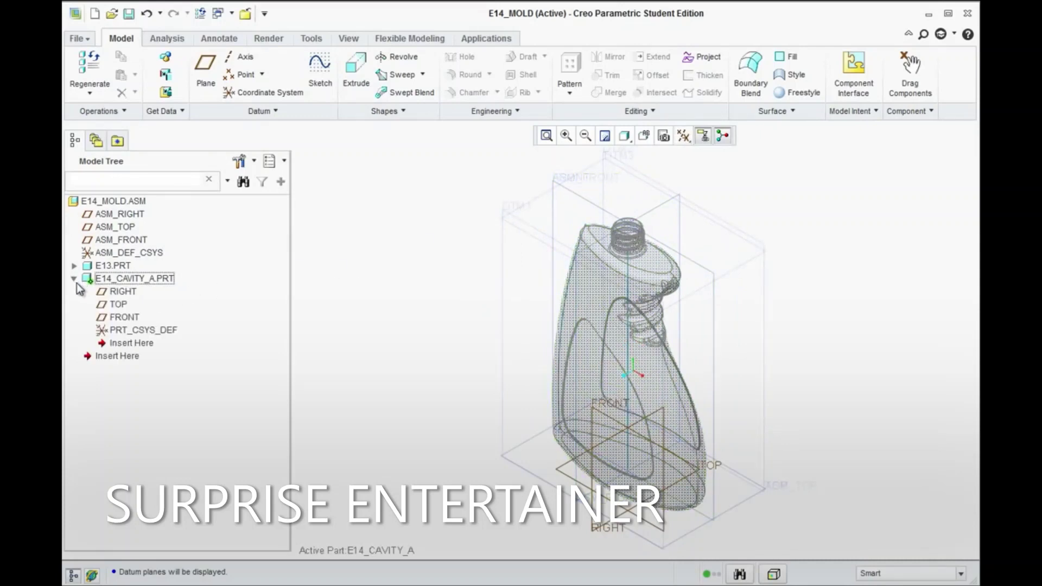
{"action": "left_click", "coordinate": [121, 317]}
{"action": "left_click", "coordinate": [320, 68]}
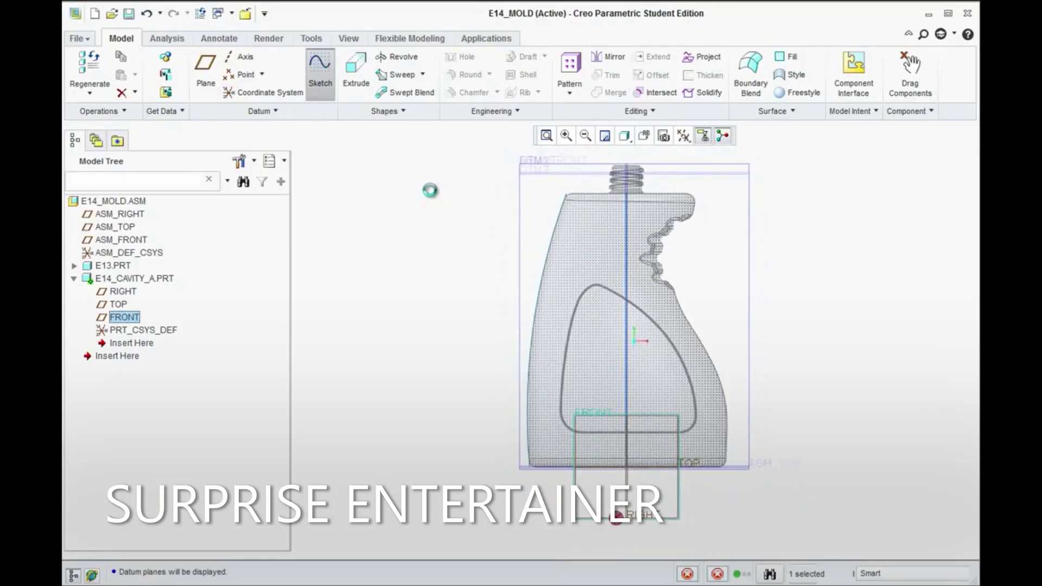
{"action": "left_click", "coordinate": [361, 74]}
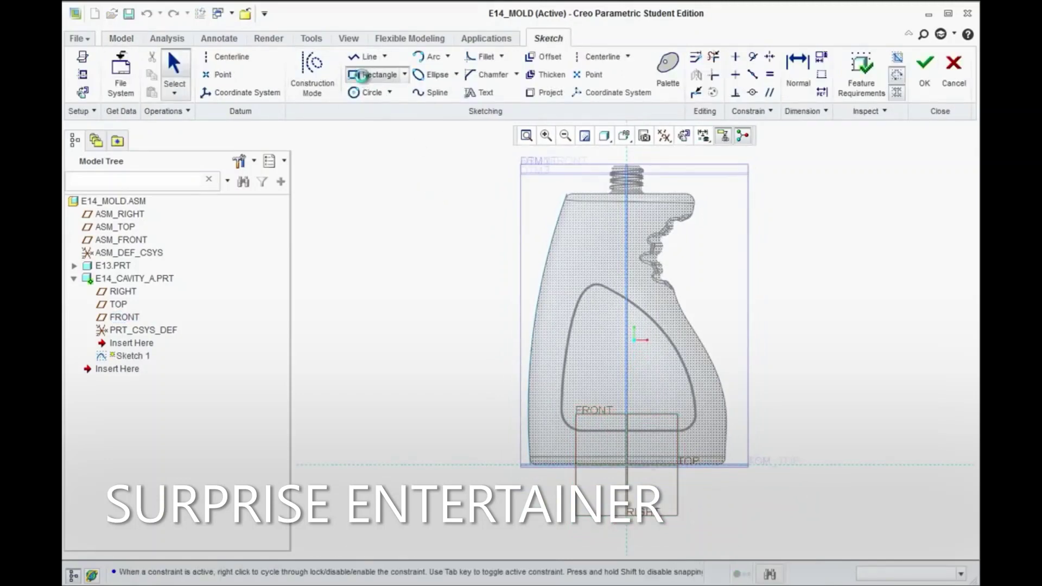
{"action": "left_click", "coordinate": [486, 145]}
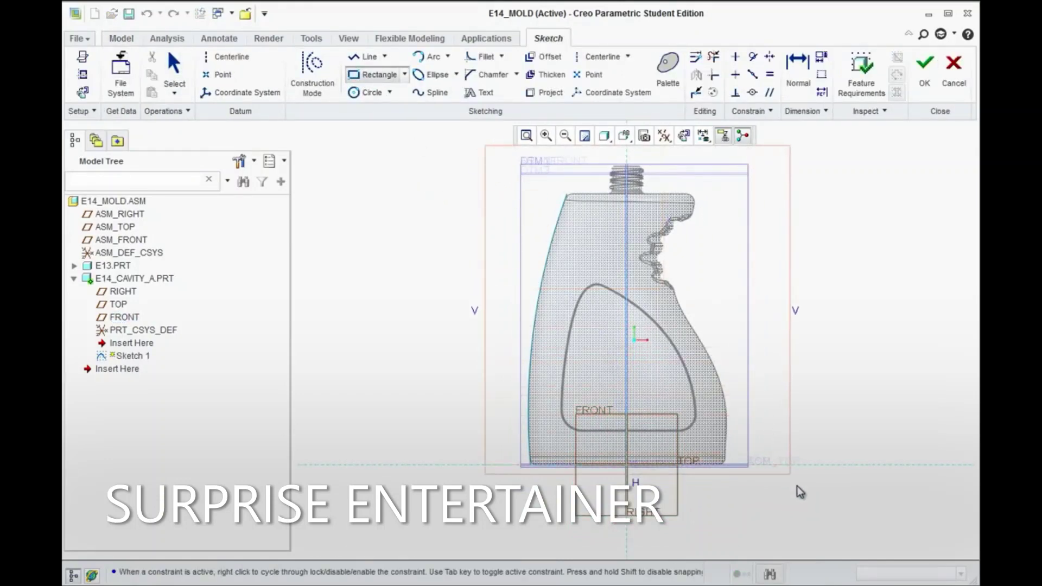
{"action": "left_click", "coordinate": [789, 465]}
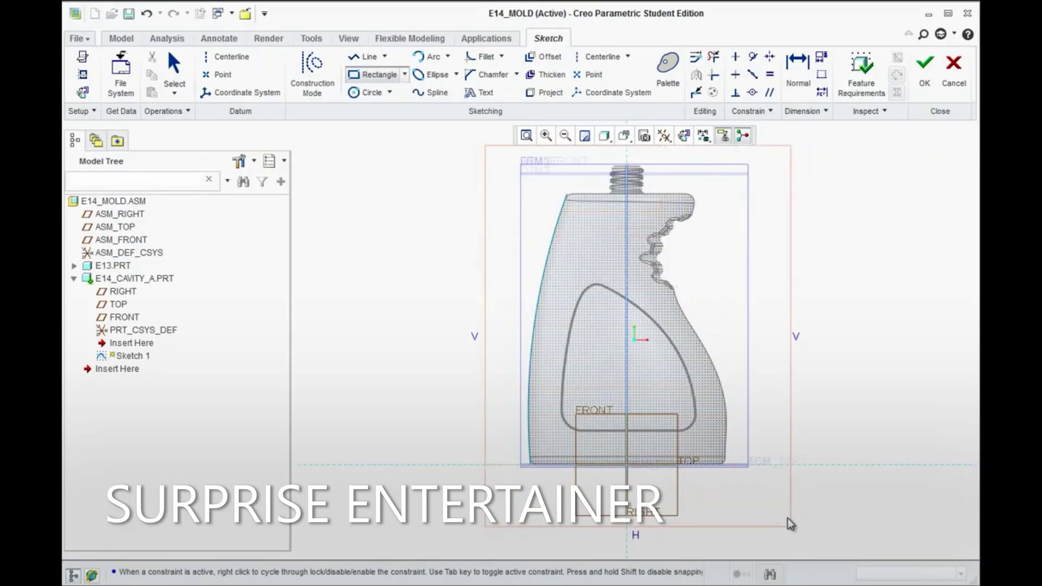
Step: Turn off the display of datum planes in the sketch view and end the Rectangle command
{"action": "left_click", "coordinate": [664, 136]}
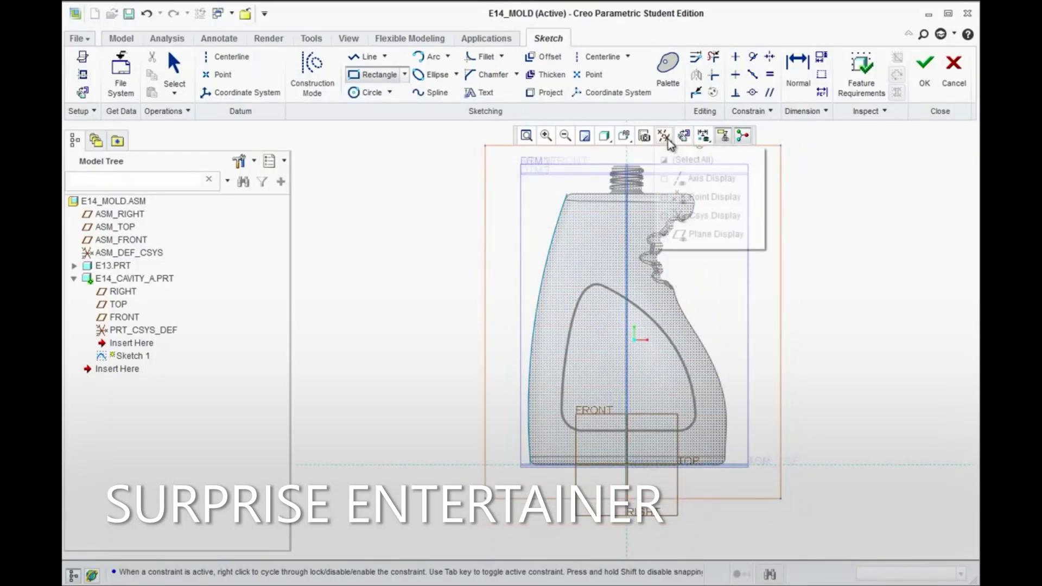
{"action": "left_click", "coordinate": [664, 234]}
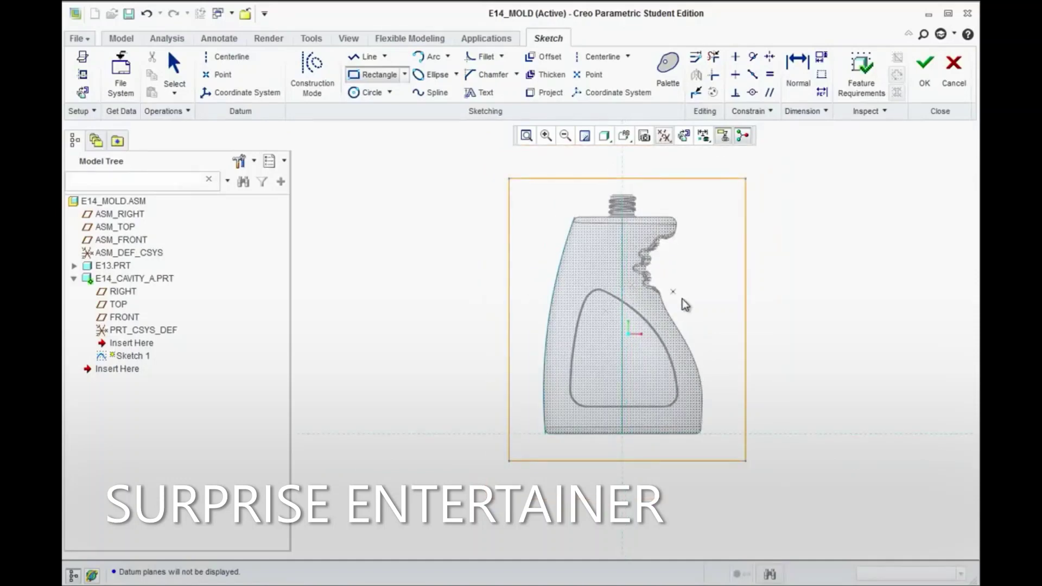
{"action": "middle_click", "coordinate": [702, 299]}
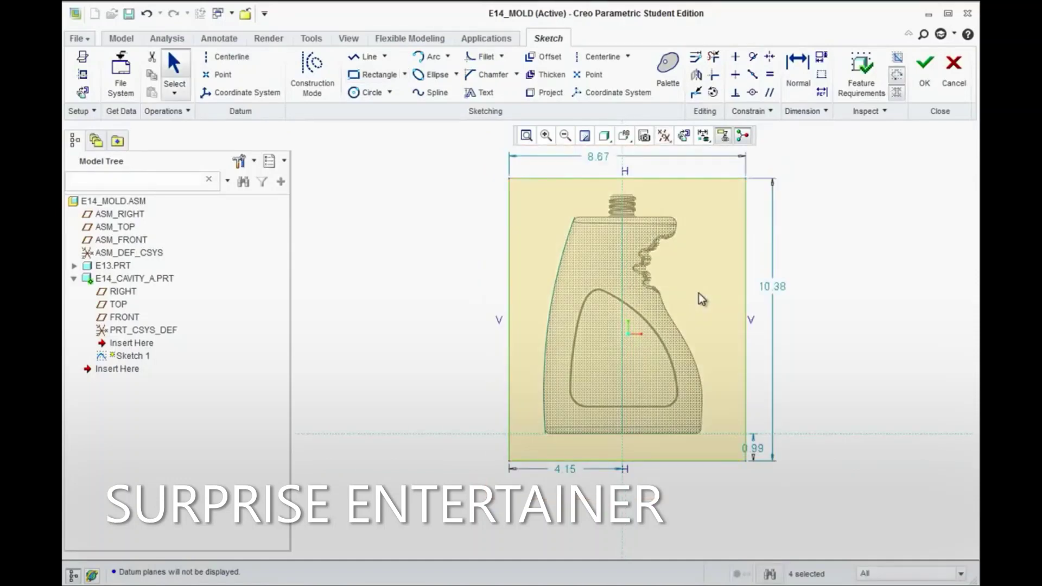
Step: Set the rectangle's width to 8 and its height to 10.5
{"action": "double_click", "coordinate": [598, 156]}
{"action": "type", "text": "8"}
{"action": "key", "text": "Return"}
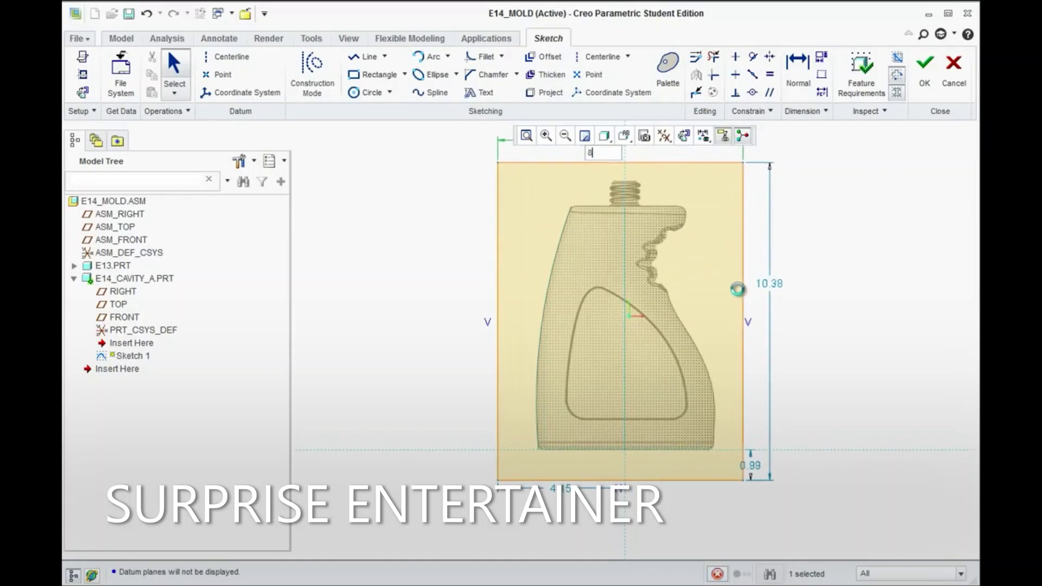
{"action": "double_click", "coordinate": [775, 286]}
{"action": "type", "text": "10.5"}
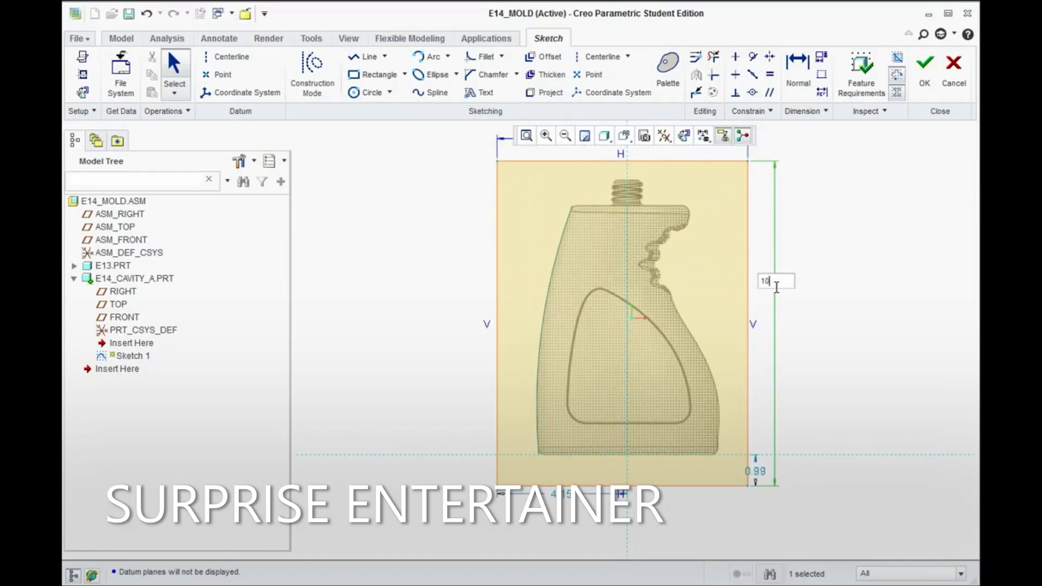
{"action": "key", "text": "Return"}
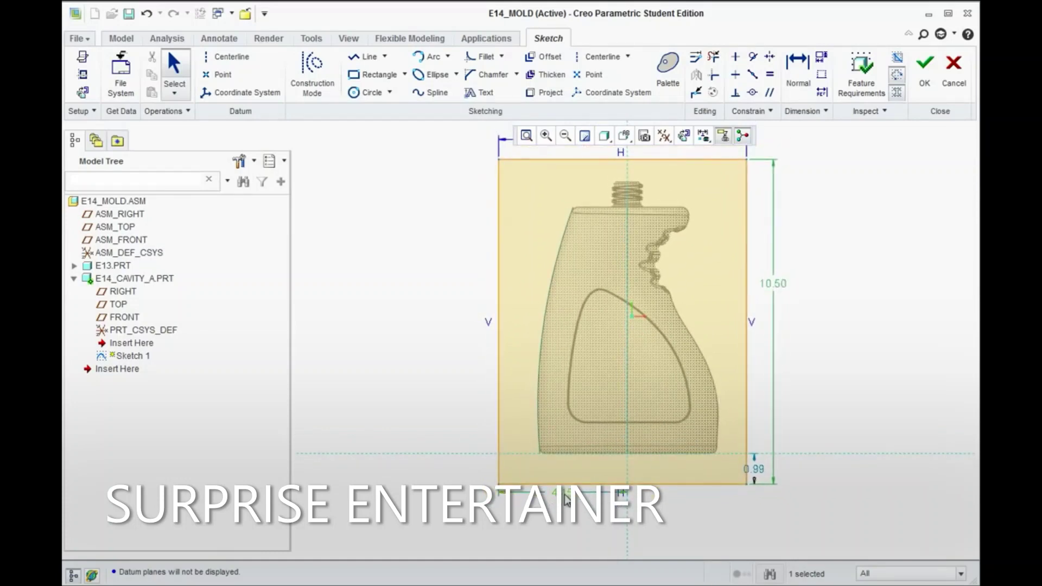
Step: Set the rectangle's left side 4 from the vertical reference and its bottom edge 1 below the horizontal reference
{"action": "double_click", "coordinate": [564, 494]}
{"action": "type", "text": "4"}
{"action": "key", "text": "Return"}
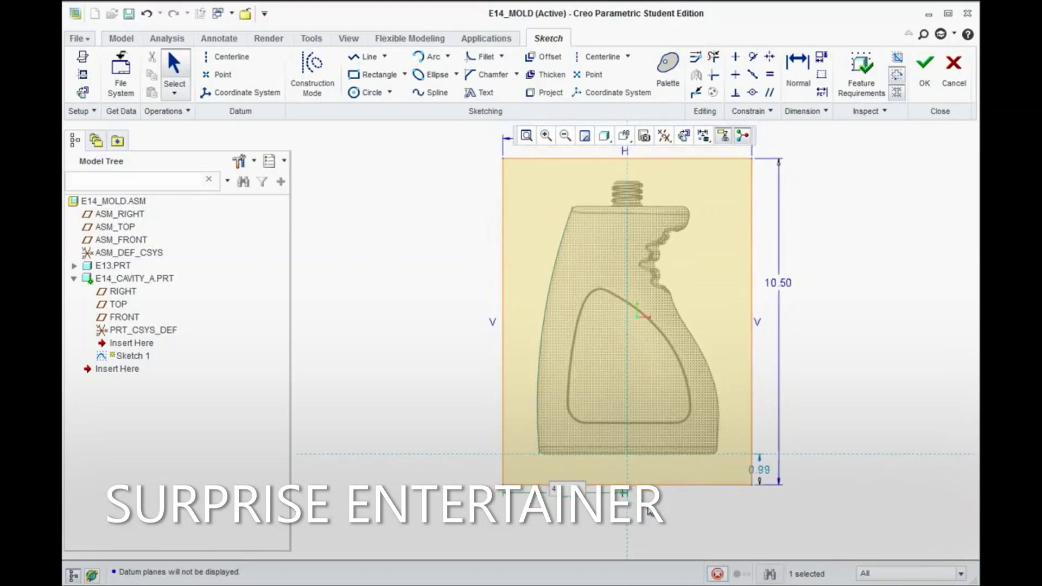
{"action": "double_click", "coordinate": [765, 472]}
{"action": "type", "text": "1"}
{"action": "key", "text": "Return"}
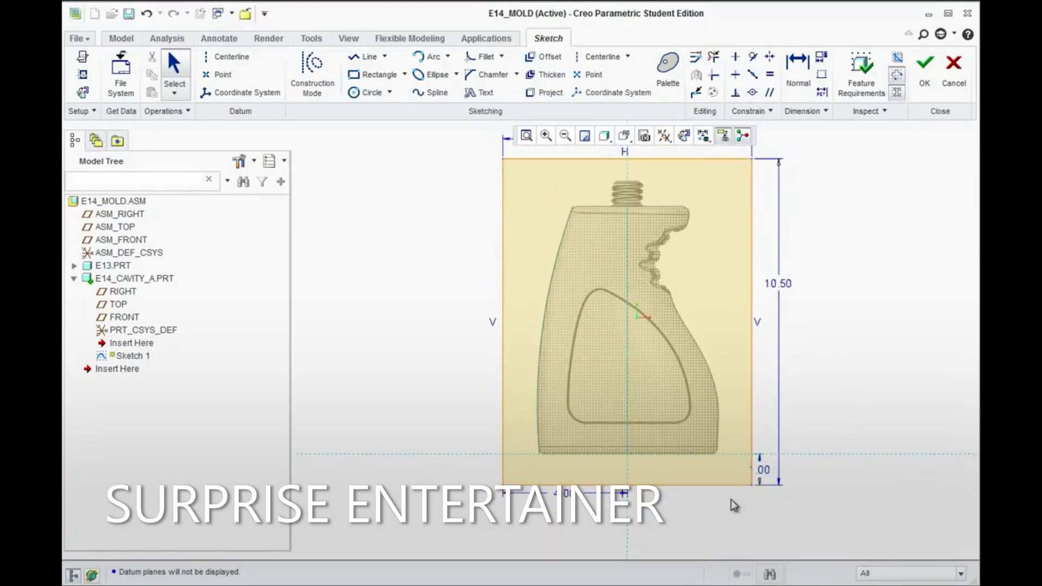
Step: Rearrange the sketch dimensions clear of the rectangle and finish the sketch
{"action": "mouse_move", "coordinate": [764, 469]}
{"action": "left_mouse_down"}
{"action": "mouse_move", "coordinate": [822, 478]}
{"action": "mouse_move", "coordinate": [783, 469]}
{"action": "left_mouse_up"}
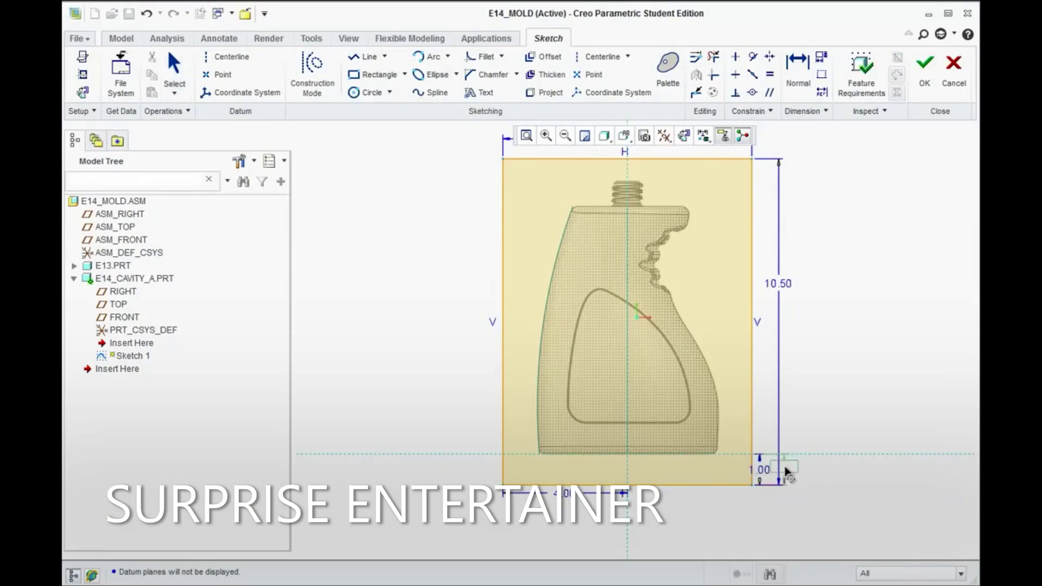
{"action": "left_click_drag", "start_coordinate": [778, 283], "coordinate": [830, 319]}
{"action": "scroll", "coordinate": [861, 401], "scroll_direction": "down", "scroll_amount": 1}
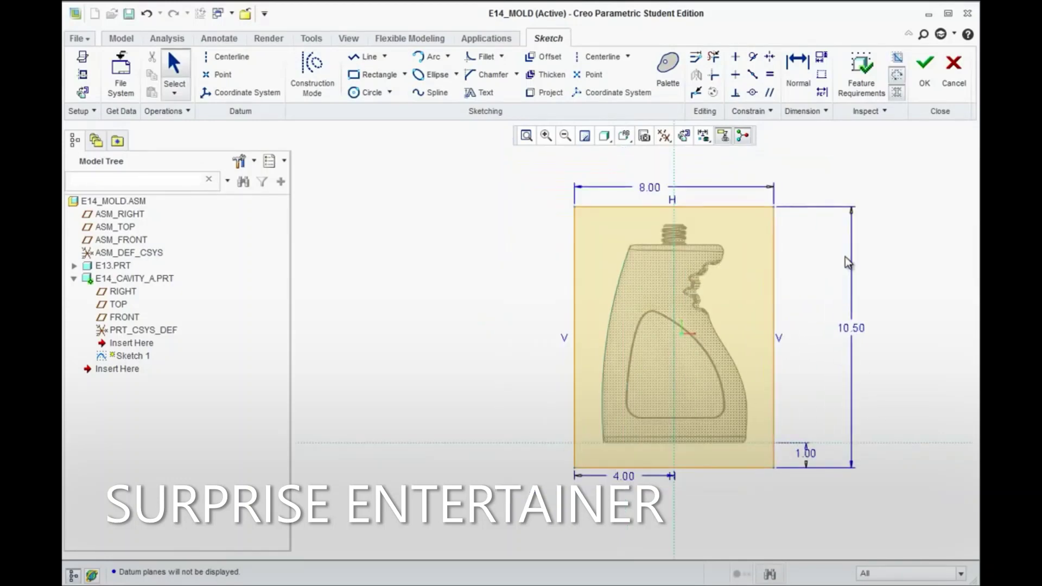
{"action": "mouse_move", "coordinate": [687, 331]}
{"action": "left_mouse_down"}
{"action": "mouse_move", "coordinate": [709, 492]}
{"action": "mouse_move", "coordinate": [692, 494]}
{"action": "left_mouse_up"}
{"action": "scroll", "coordinate": [850, 370], "scroll_direction": "up", "scroll_amount": 1}
{"action": "left_click_drag", "start_coordinate": [837, 325], "coordinate": [819, 328]}
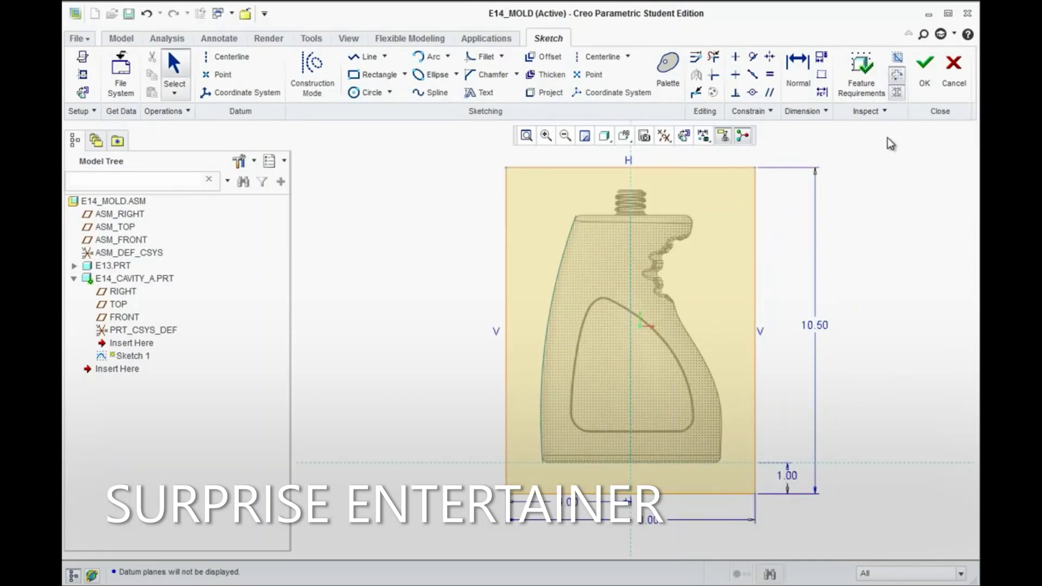
{"action": "left_click", "coordinate": [923, 71]}
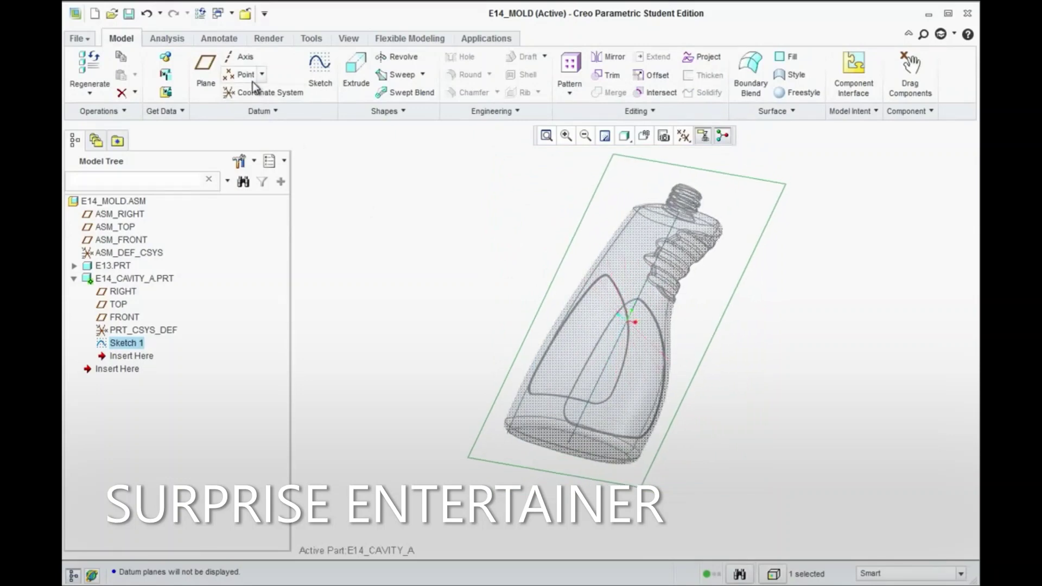
Step: Start a solid extrusion of the rectangle sketch and pull its depth to about 1.44
{"action": "left_click", "coordinate": [356, 69]}
{"action": "left_click_drag", "start_coordinate": [543, 260], "coordinate": [666, 338]}
{"action": "double_click", "coordinate": [701, 396]}
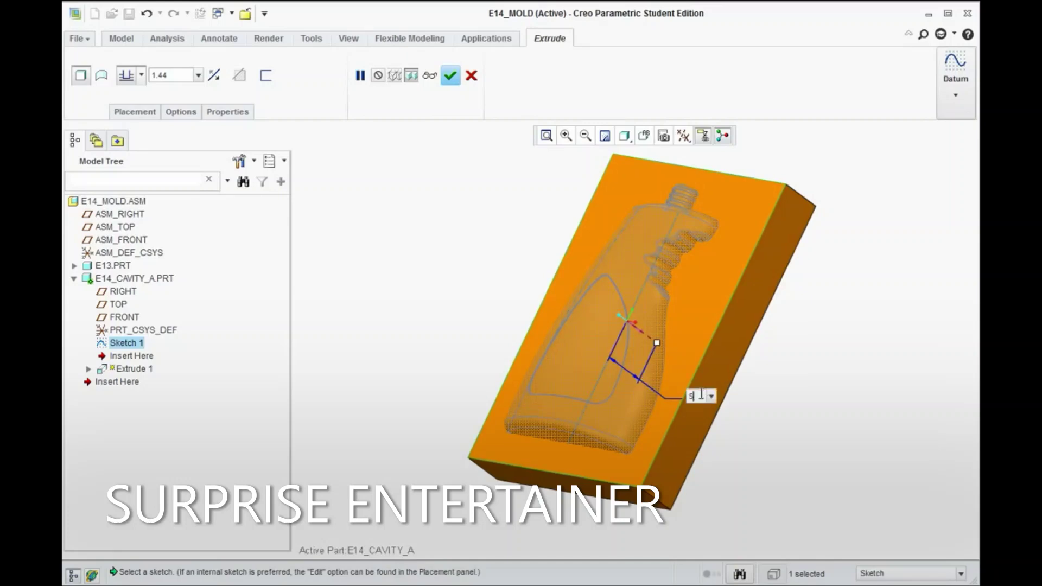
{"action": "key", "text": "Return"}
{"action": "double_click", "coordinate": [767, 455]}
{"action": "type", "text": "52"}
{"action": "key", "text": "Return"}
{"action": "scroll", "coordinate": [740, 438], "scroll_direction": "up", "scroll_amount": 8}
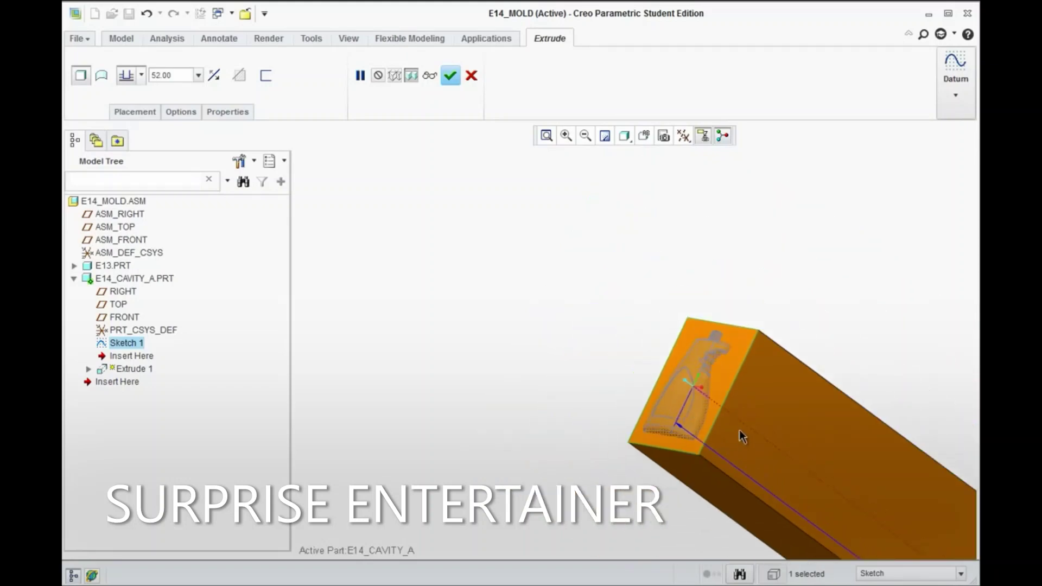
Step: Set the extrusion depth to 2 and complete the solid block
{"action": "double_click", "coordinate": [873, 557]}
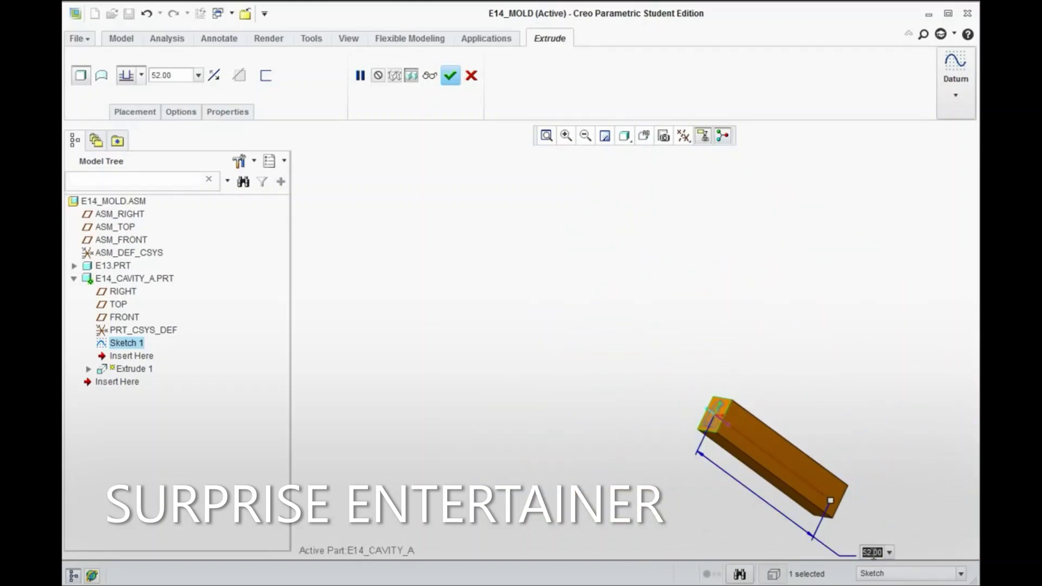
{"action": "type", "text": "2"}
{"action": "key", "text": "Return"}
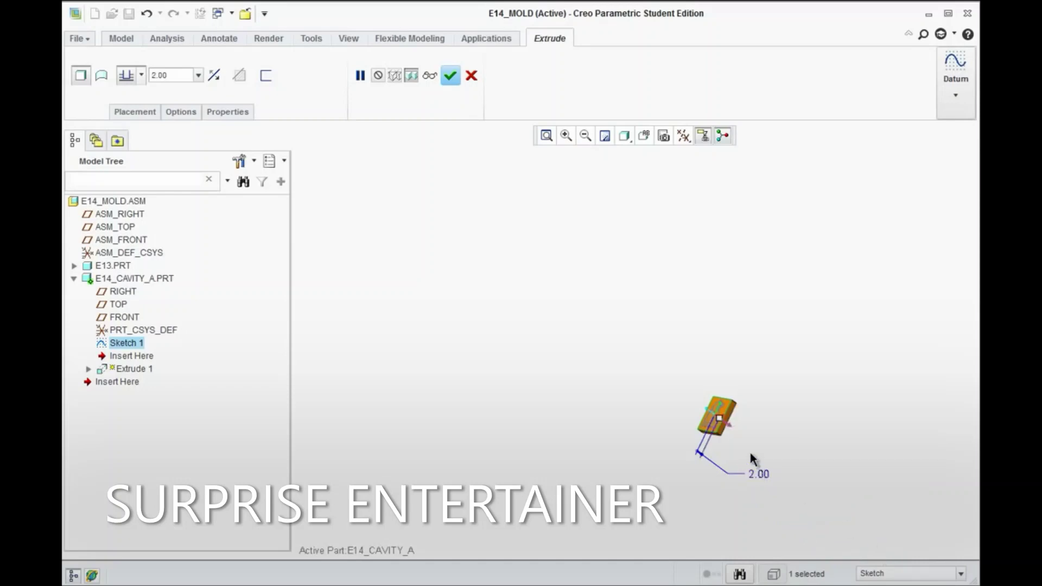
{"action": "scroll", "coordinate": [732, 444], "scroll_direction": "down", "scroll_amount": 10}
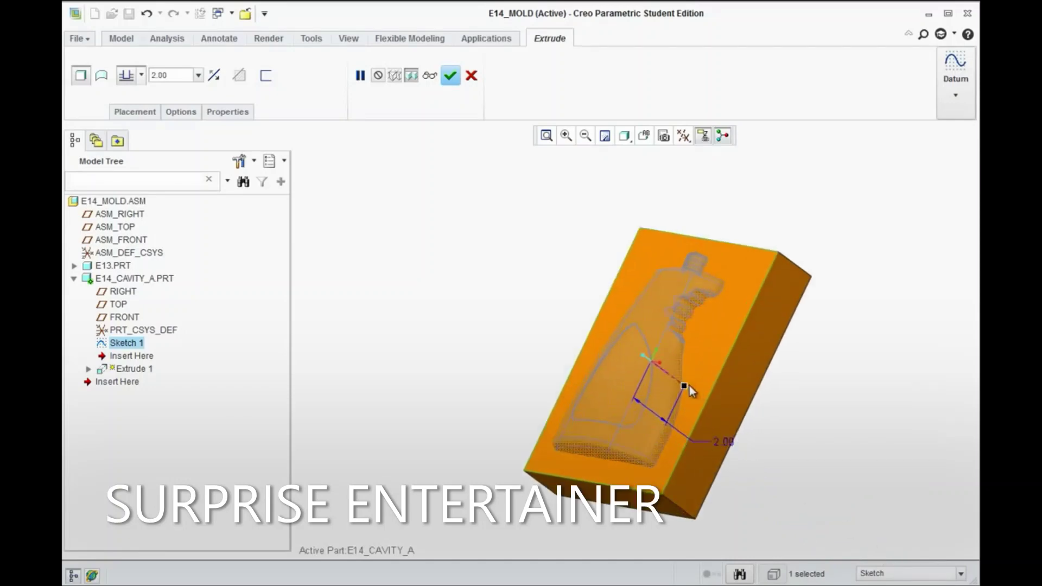
{"action": "left_click", "coordinate": [452, 76]}
{"action": "middle_click_drag", "start_coordinate": [441, 200], "coordinate": [372, 249]}
Step: Collapse the E14_CAVITY_A features in the model tree and activate the top-level assembly E14_MOLD
{"action": "left_click", "coordinate": [74, 279]}
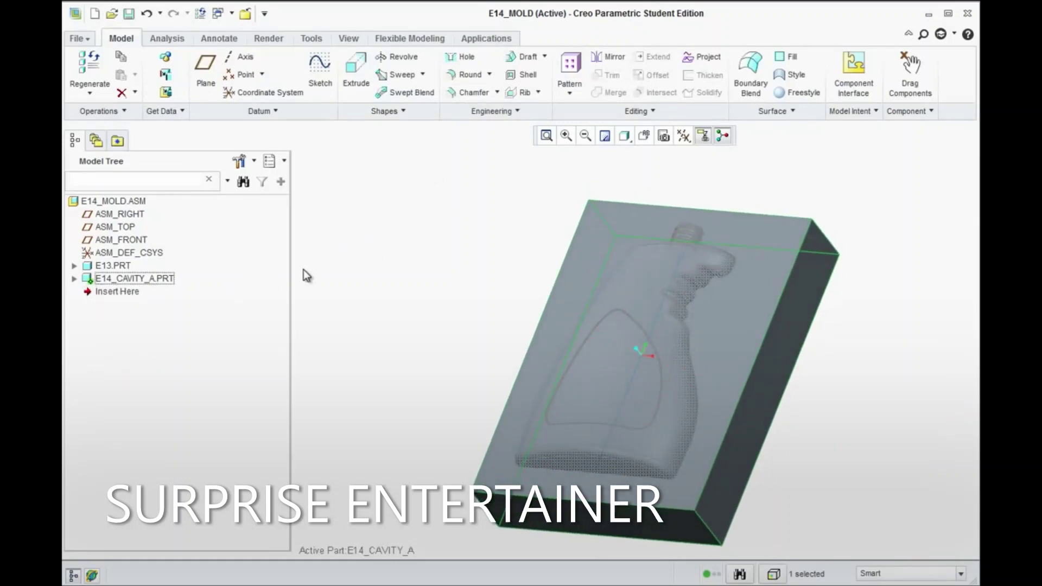
{"action": "right_click", "coordinate": [98, 203]}
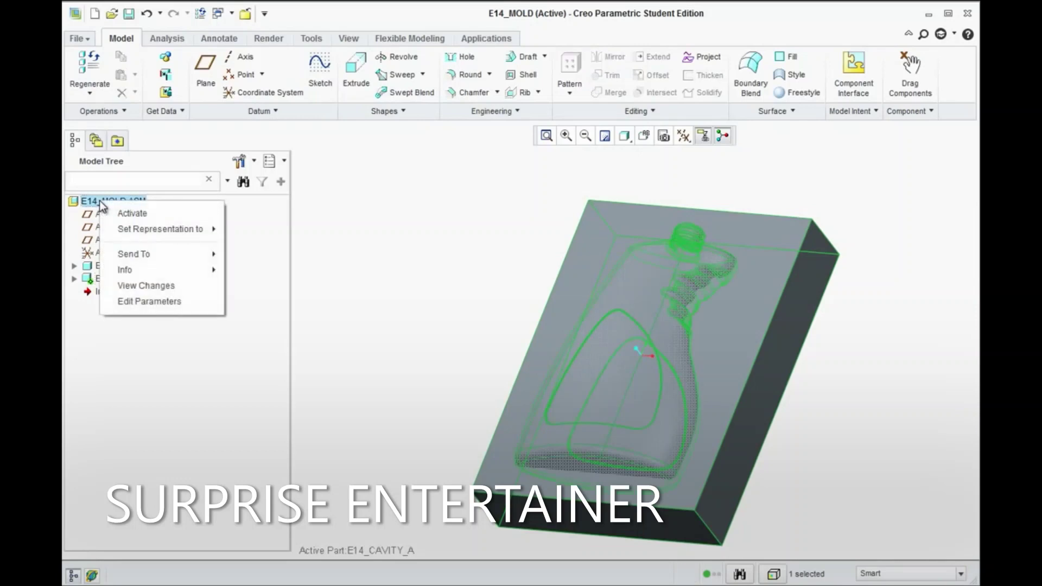
{"action": "left_click", "coordinate": [133, 214]}
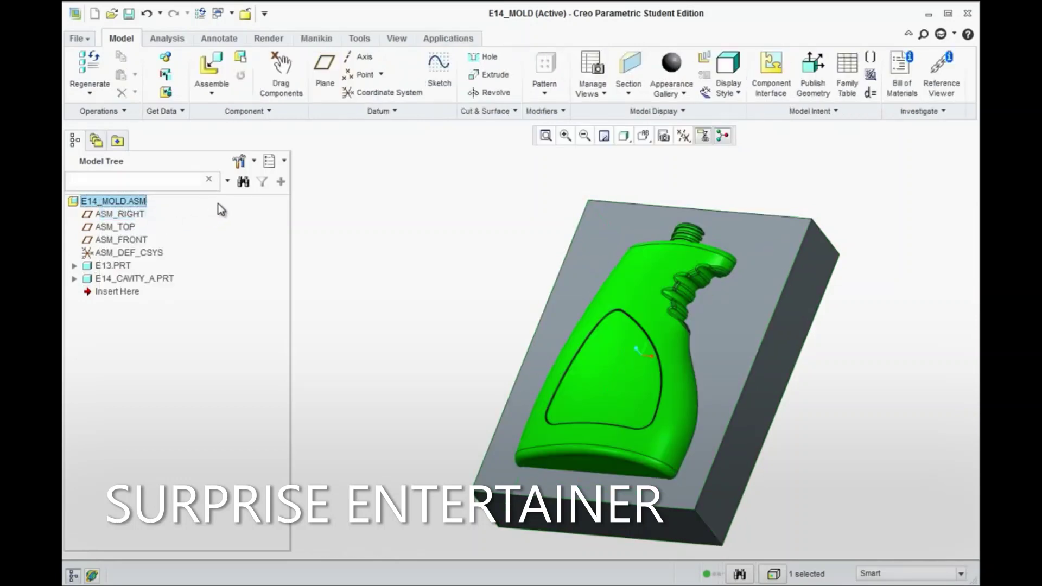
Step: Cut the bottle part E13 out of the E14_CAVITY_A block with the Cut Out component operation, keeping the Reference option
{"action": "left_click", "coordinate": [270, 111]}
{"action": "left_click", "coordinate": [265, 164]}
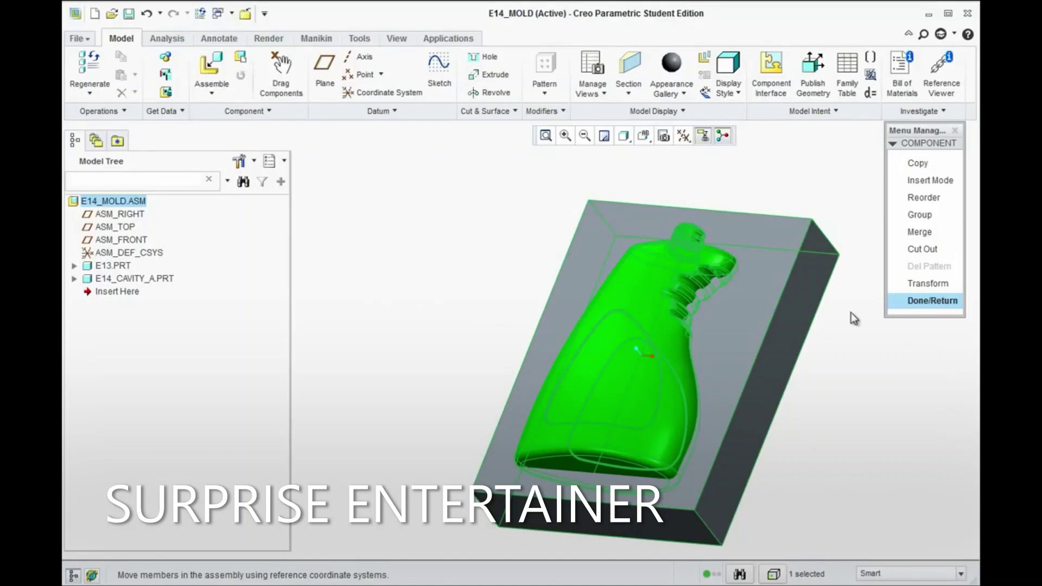
{"action": "left_click", "coordinate": [923, 249]}
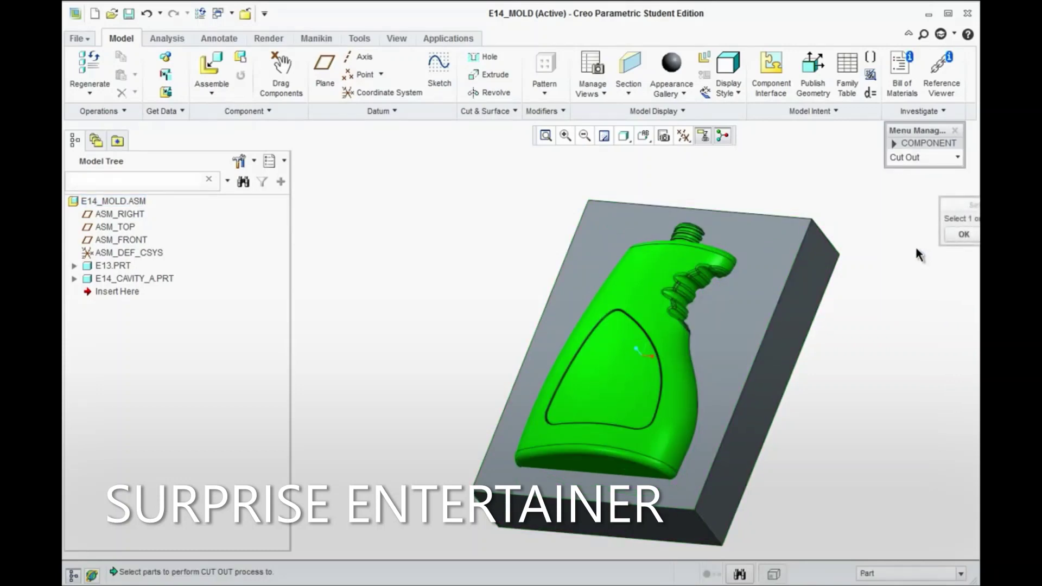
{"action": "left_click", "coordinate": [789, 240]}
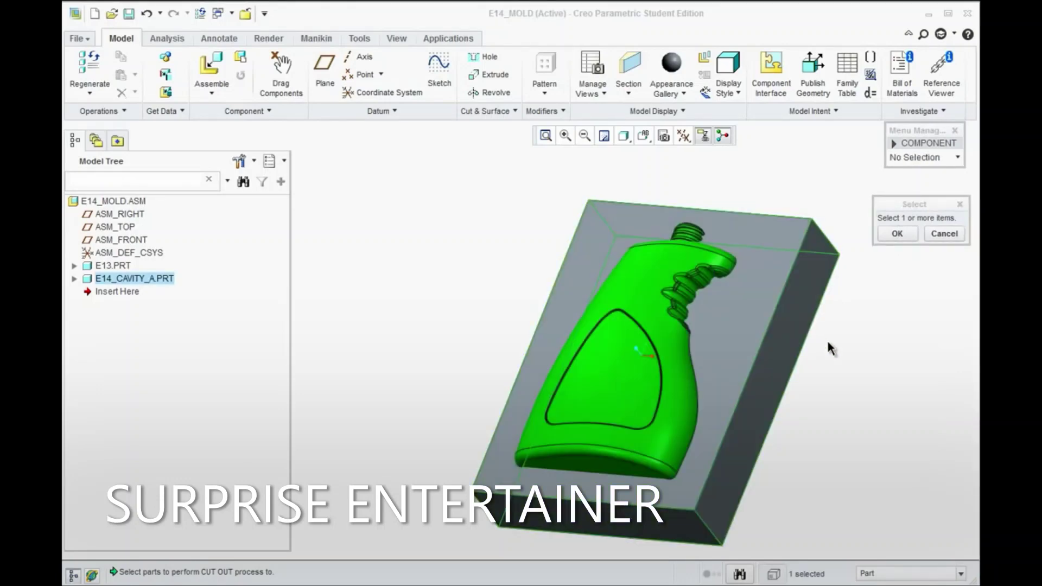
{"action": "left_click", "coordinate": [896, 233]}
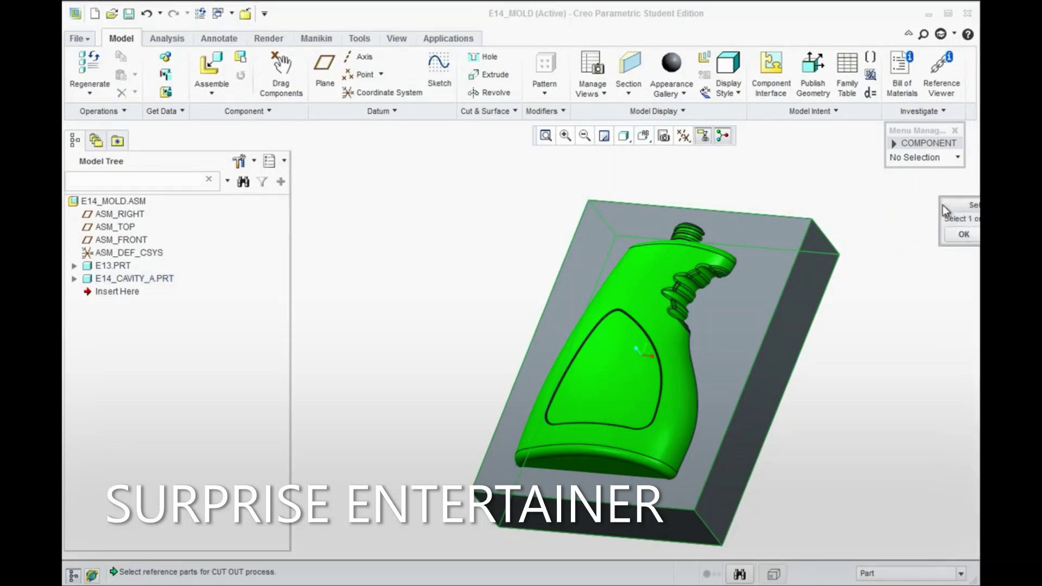
{"action": "left_click", "coordinate": [672, 288]}
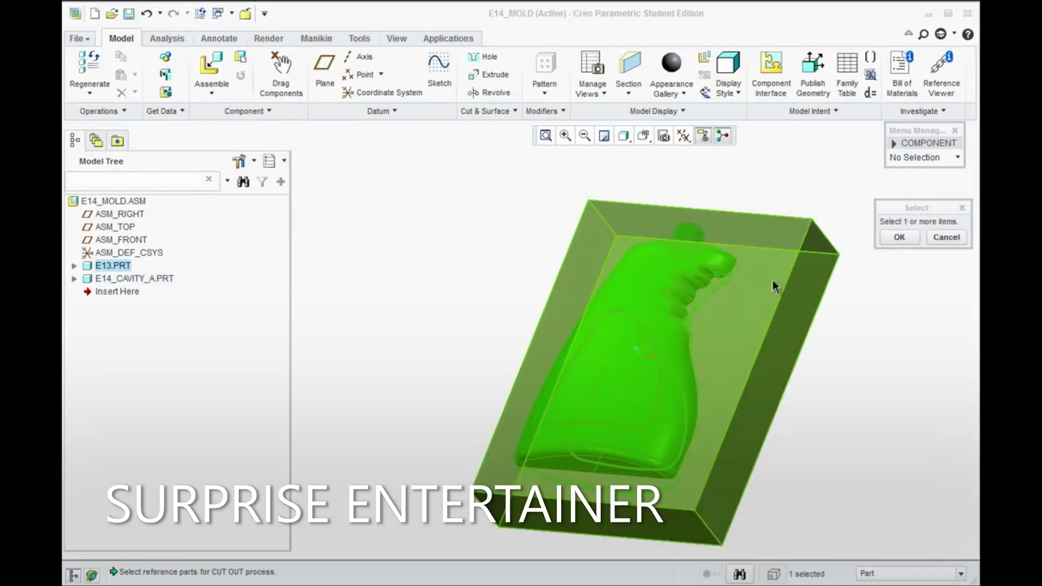
{"action": "left_click", "coordinate": [899, 239]}
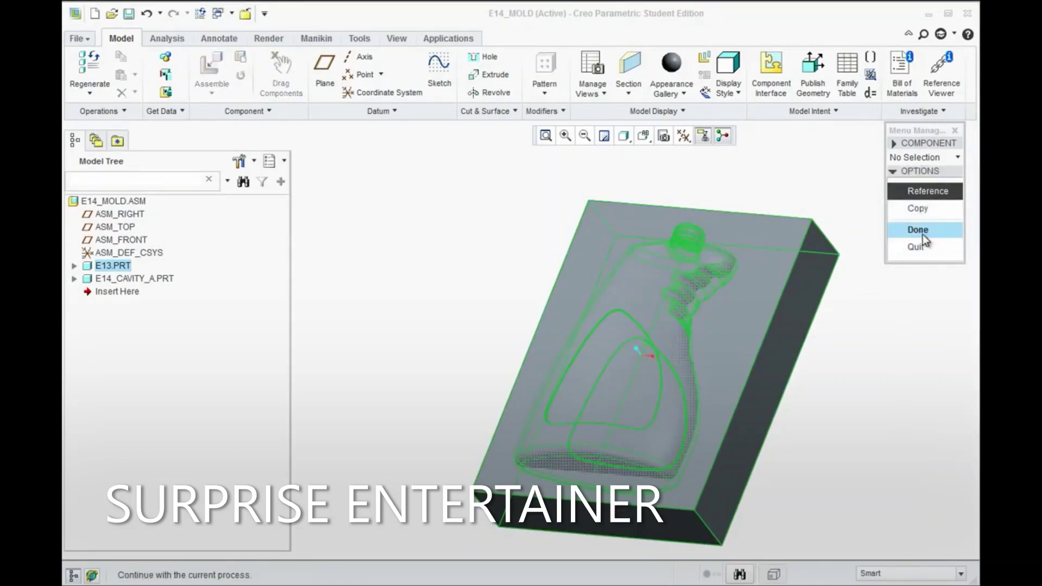
{"action": "left_click", "coordinate": [923, 232]}
{"action": "left_click", "coordinate": [931, 301]}
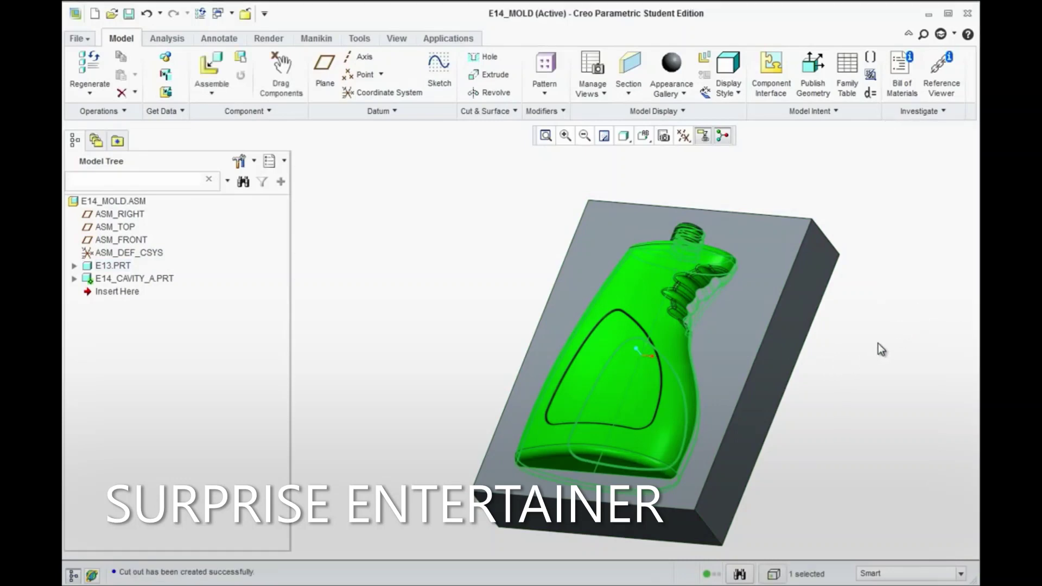
Step: Hide the bottle part E13 and inspect the cavity in the E14_CAVITY_A block
{"action": "middle_click_drag", "start_coordinate": [849, 418], "coordinate": [804, 450]}
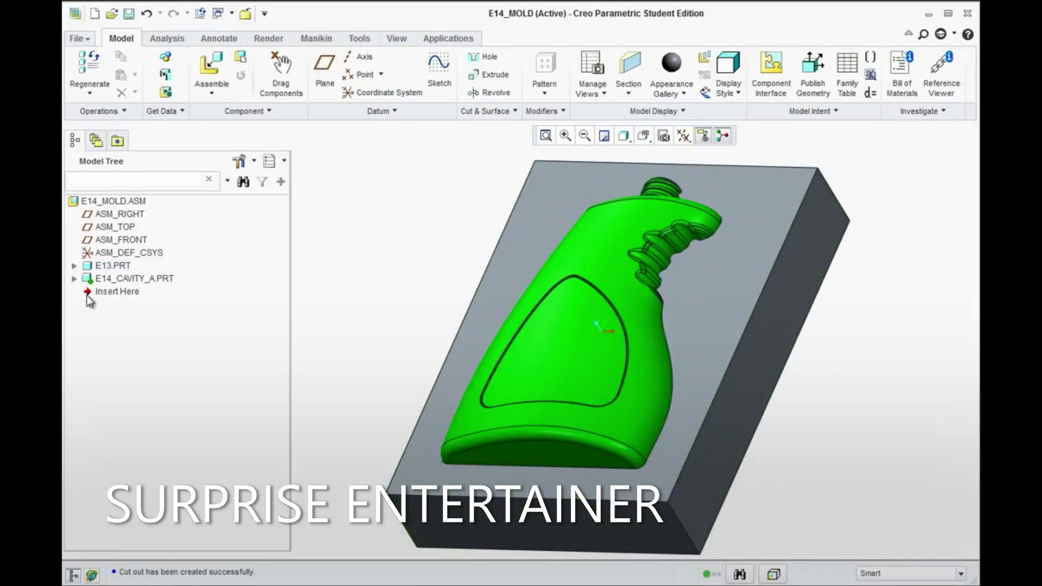
{"action": "right_click", "coordinate": [109, 269]}
{"action": "left_click", "coordinate": [136, 573]}
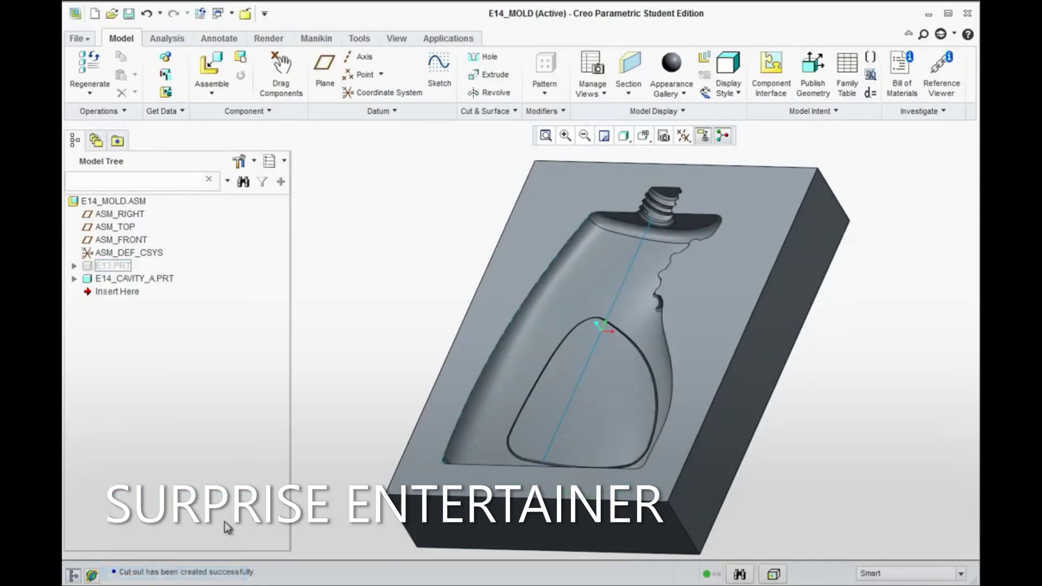
{"action": "mouse_move", "coordinate": [497, 268]}
{"action": "middle_mouse_down"}
{"action": "mouse_move", "coordinate": [488, 261]}
{"action": "mouse_move", "coordinate": [497, 255]}
{"action": "middle_mouse_up"}
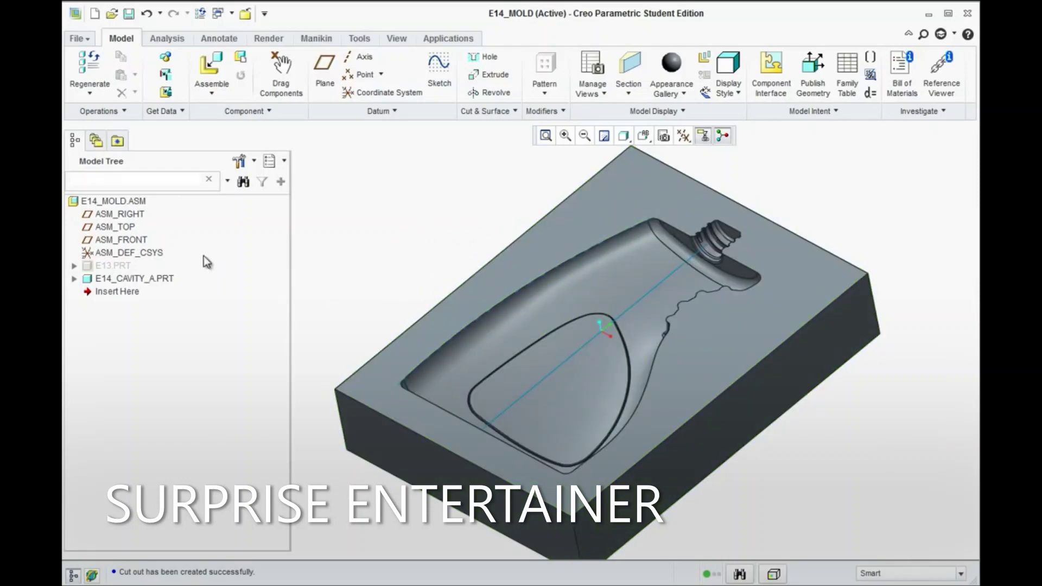
Step: Create a new solid part named E14_INSERT_A as a component of the E14_MOLD assembly
{"action": "left_click", "coordinate": [242, 66]}
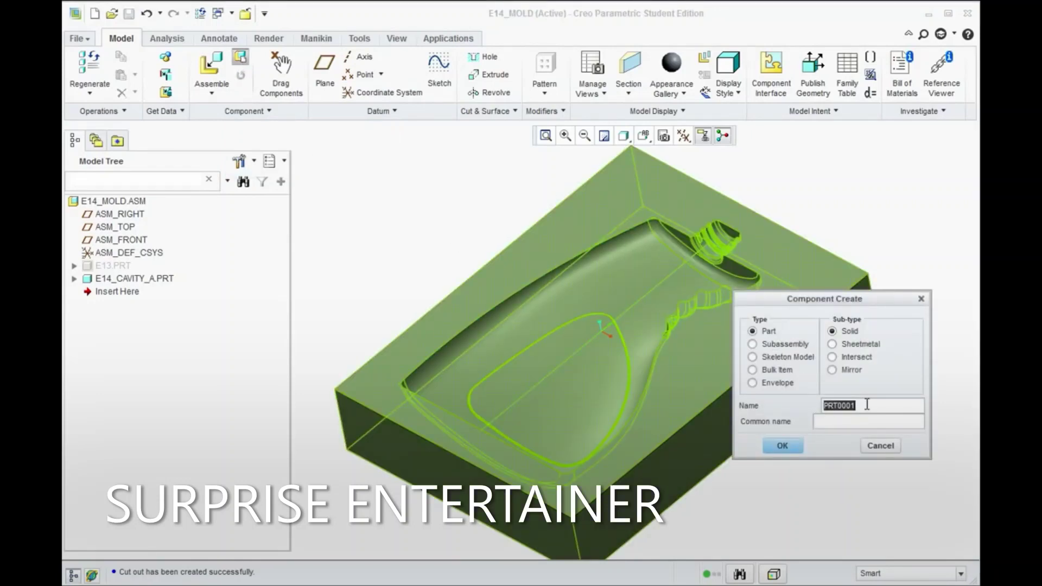
{"action": "type", "text": "E14_INSER"}
{"action": "left_click", "coordinate": [863, 405]}
{"action": "type", "text": "T_A"}
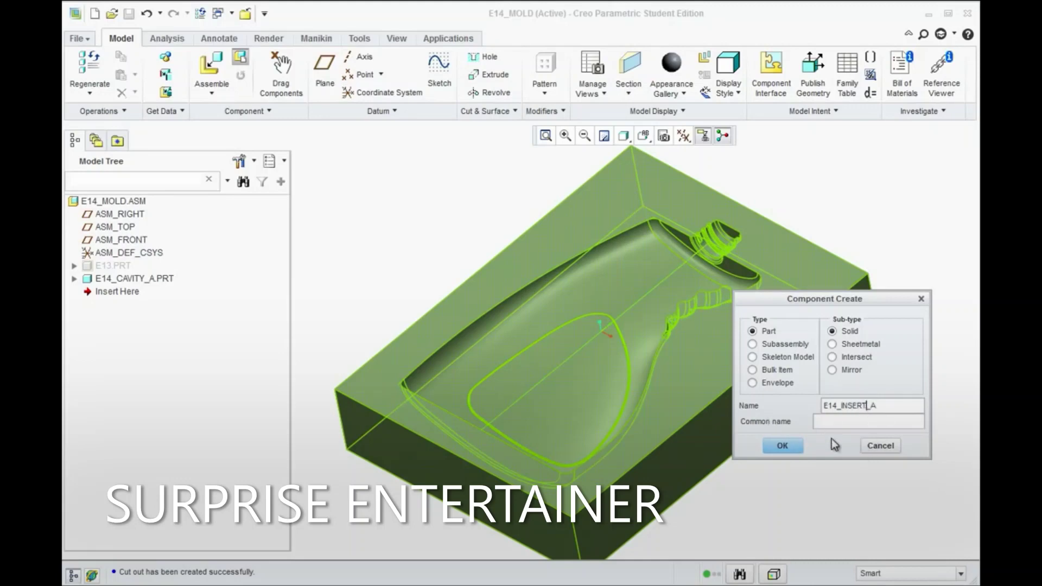
{"action": "left_click", "coordinate": [785, 446]}
{"action": "left_click", "coordinate": [748, 424]}
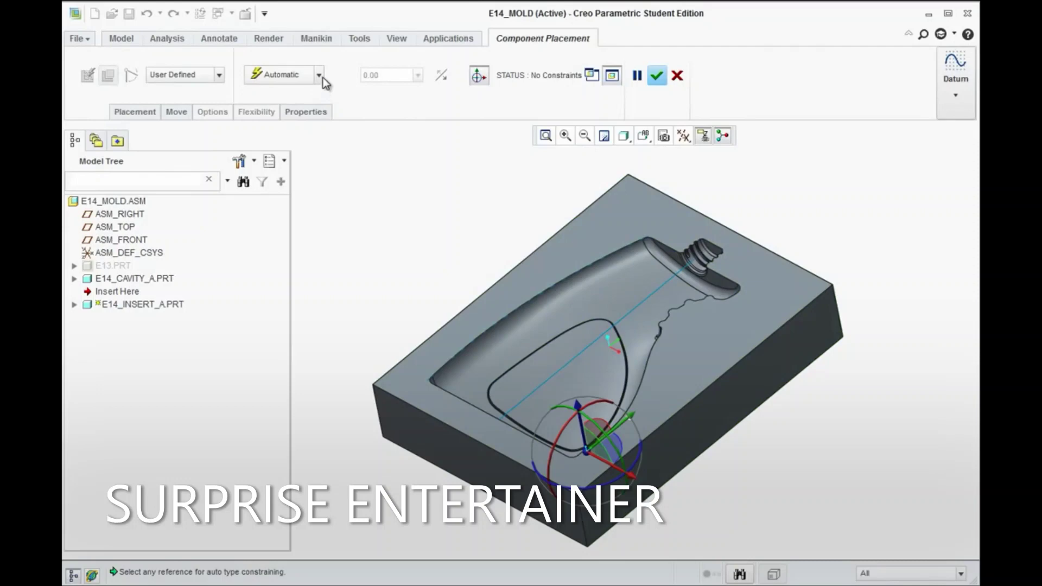
Step: Constrain the E14_INSERT_A part in the assembly with the Default placement and accept it
{"action": "left_click", "coordinate": [319, 75]}
{"action": "left_click", "coordinate": [265, 251]}
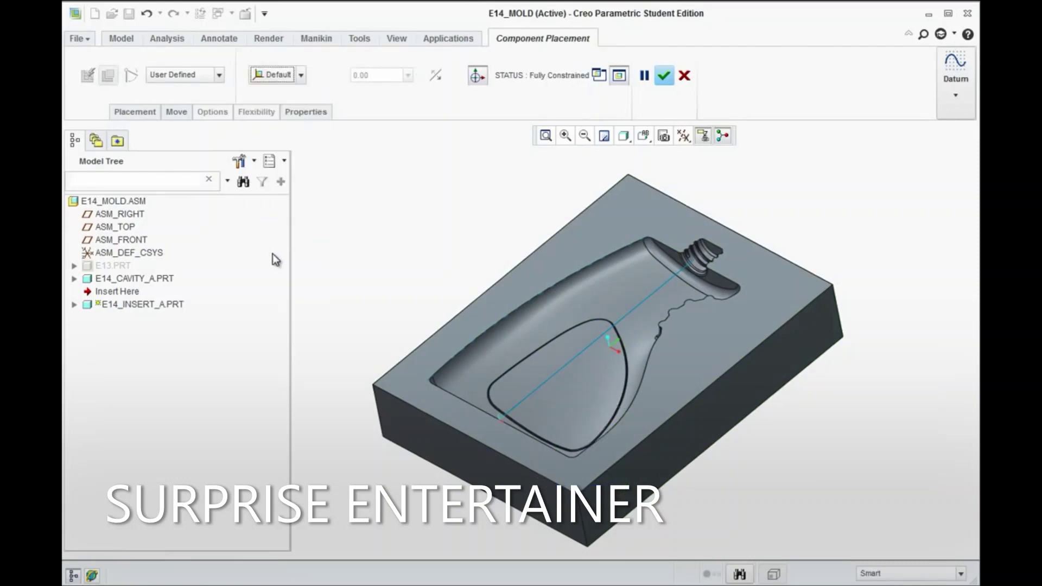
{"action": "left_click", "coordinate": [664, 75]}
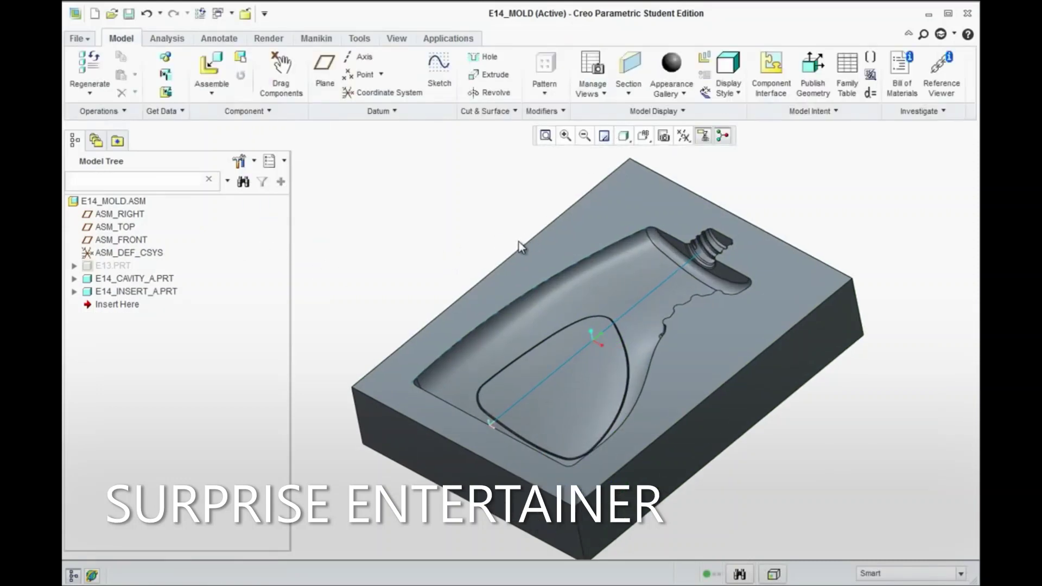
Step: Start an assembly sketch on the cavity block's top face and add the block edge beyond the bottle neck as a reference
{"action": "left_click", "coordinate": [439, 68]}
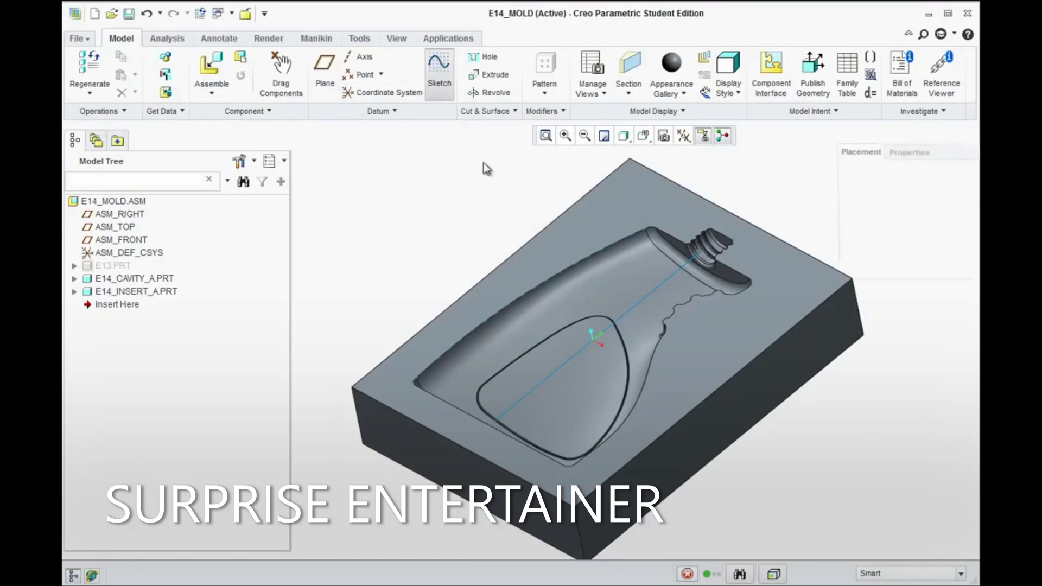
{"action": "left_click", "coordinate": [627, 212]}
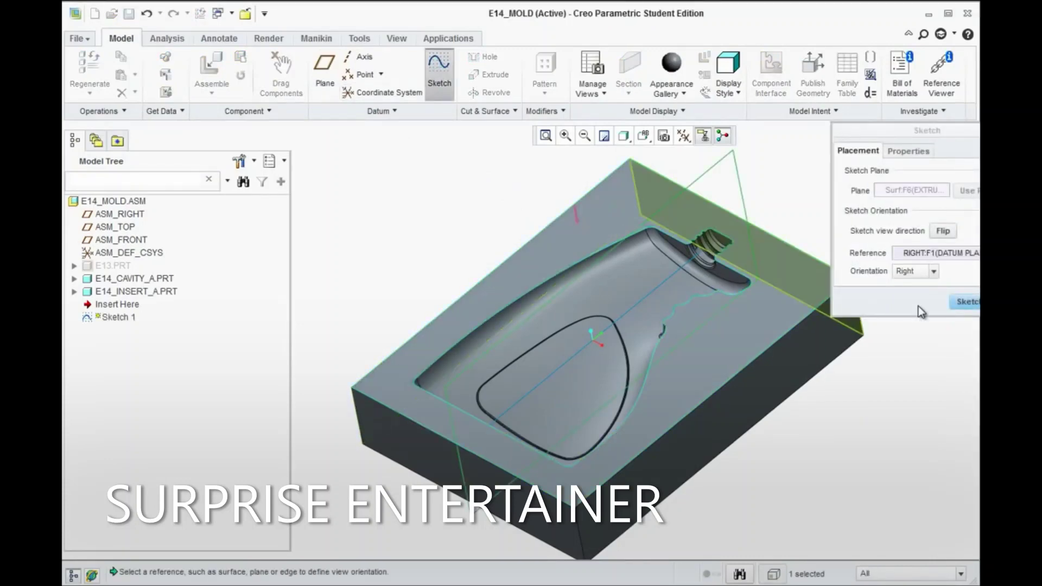
{"action": "left_click", "coordinate": [966, 302]}
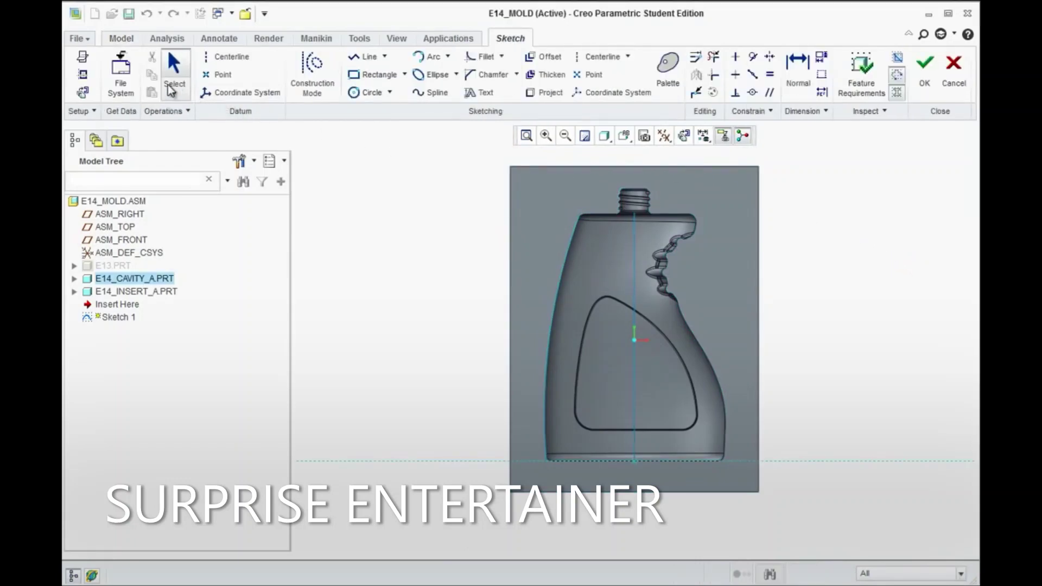
{"action": "left_click", "coordinate": [84, 75]}
{"action": "left_click", "coordinate": [662, 182]}
{"action": "left_click", "coordinate": [933, 324]}
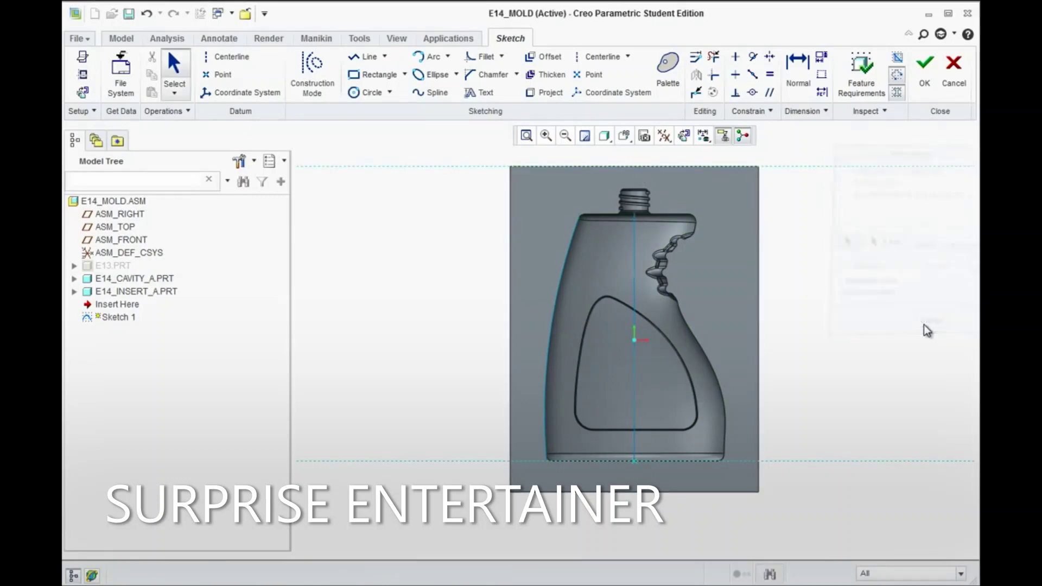
Step: Sketch a rectangle about 5.15 wide from the block's neck-side edge, enclosing the bottle neck and shoulder
{"action": "left_click", "coordinate": [374, 74]}
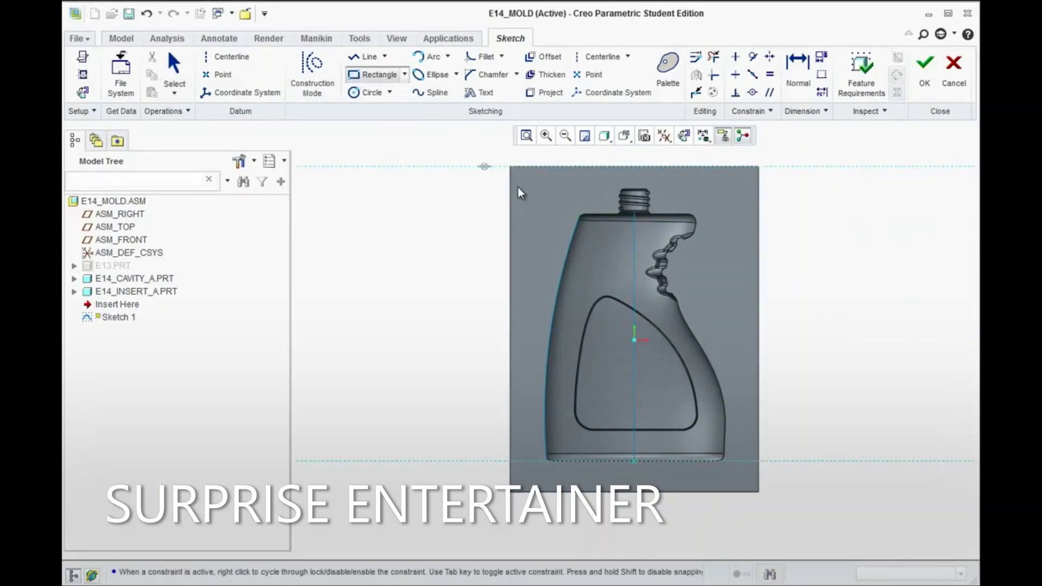
{"action": "left_click", "coordinate": [553, 166]}
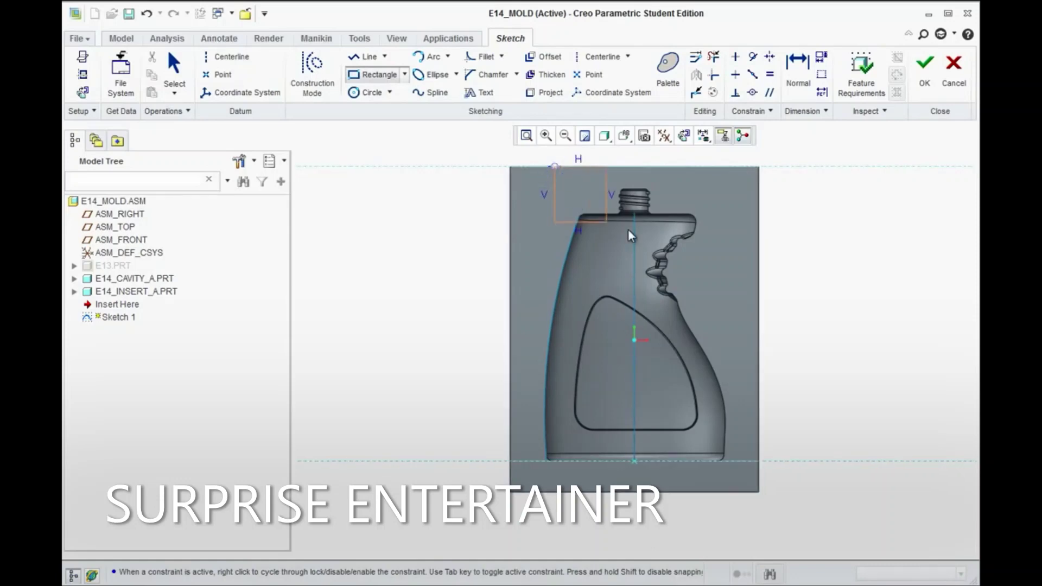
{"action": "left_click", "coordinate": [715, 246]}
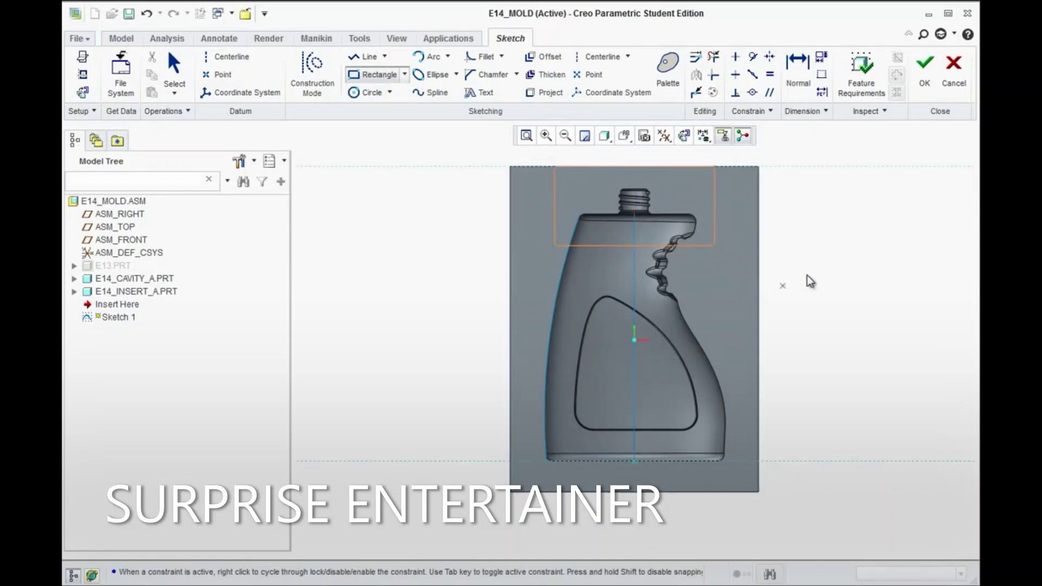
{"action": "middle_click", "coordinate": [807, 280]}
Step: Set the neck rectangle to 5 wide, 2.5 high and 2.5 from the vertical centreline, and finish the assembly sketch
{"action": "double_click", "coordinate": [620, 156]}
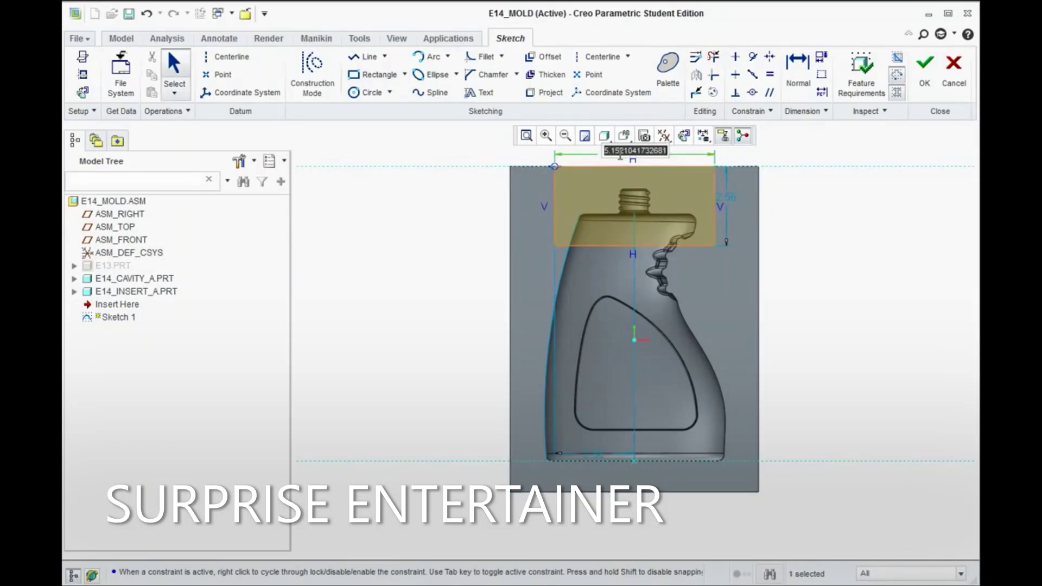
{"action": "type", "text": "5"}
{"action": "key", "text": "Return"}
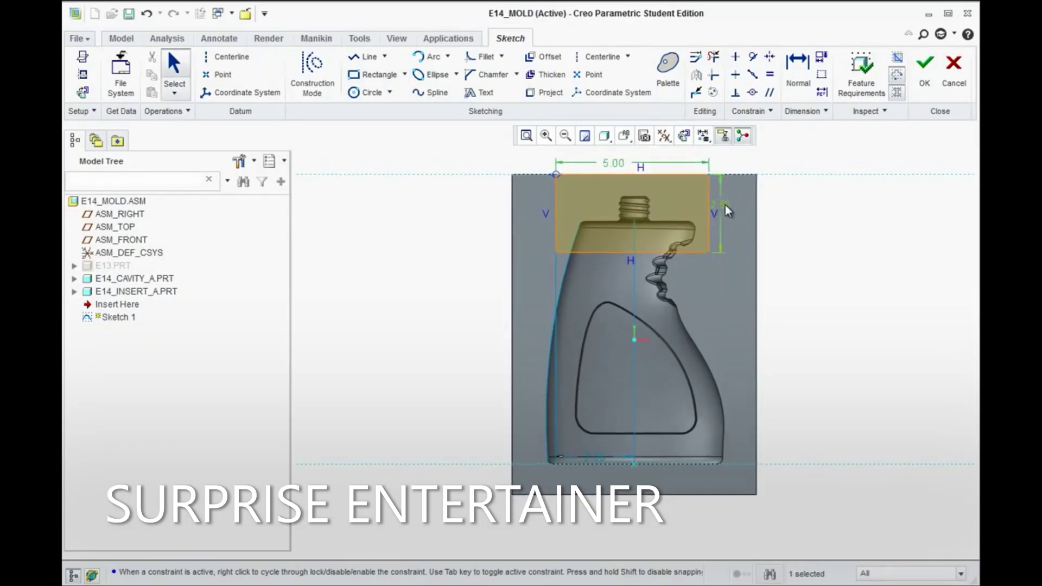
{"action": "double_click", "coordinate": [726, 205]}
{"action": "type", "text": "2.5"}
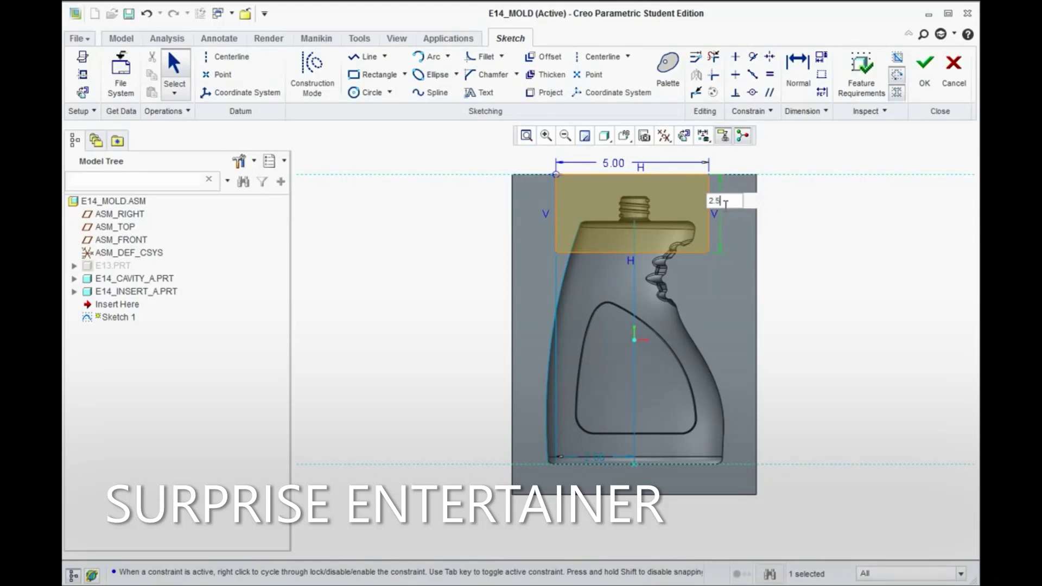
{"action": "key", "text": "Return"}
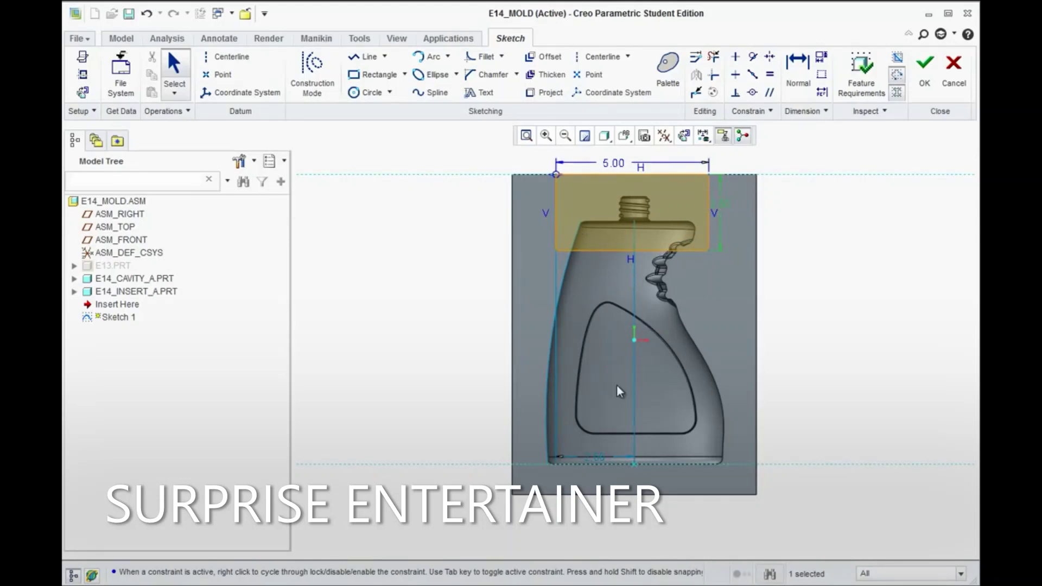
{"action": "double_click", "coordinate": [599, 459]}
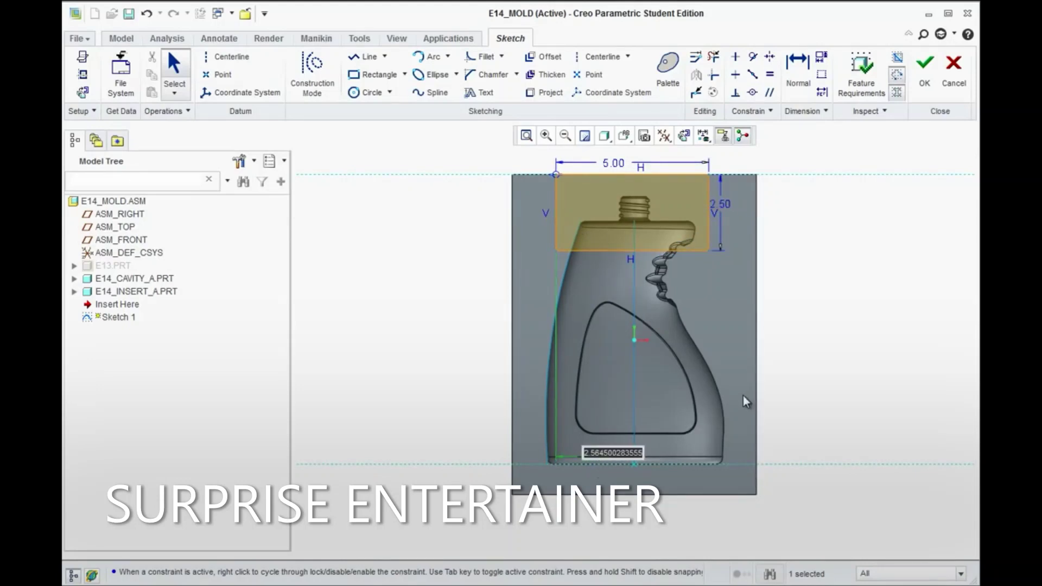
{"action": "type", "text": "2.5"}
{"action": "key", "text": "Return"}
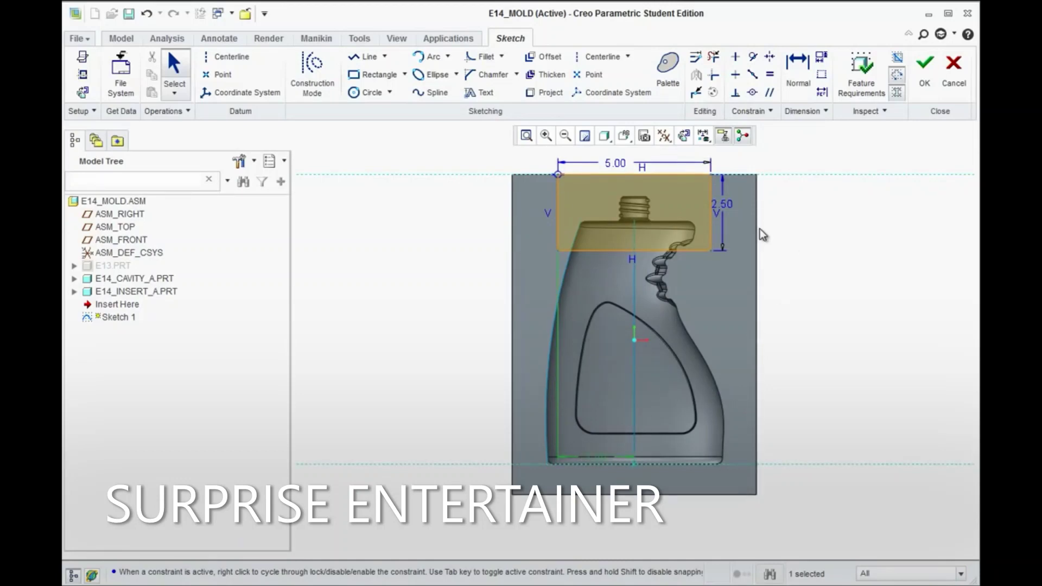
{"action": "middle_click_drag", "start_coordinate": [752, 266], "coordinate": [693, 264]}
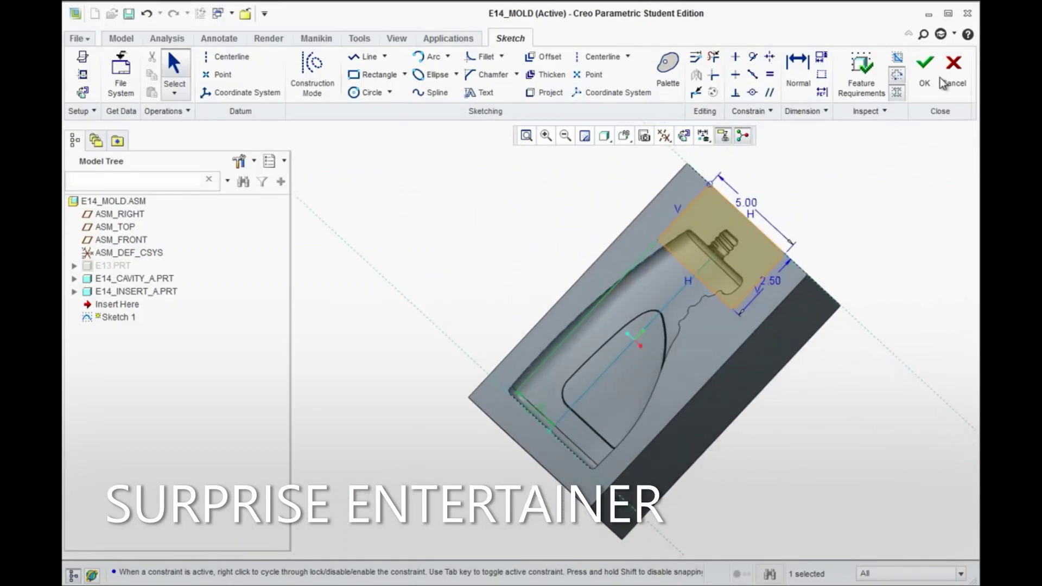
{"action": "left_click", "coordinate": [924, 67]}
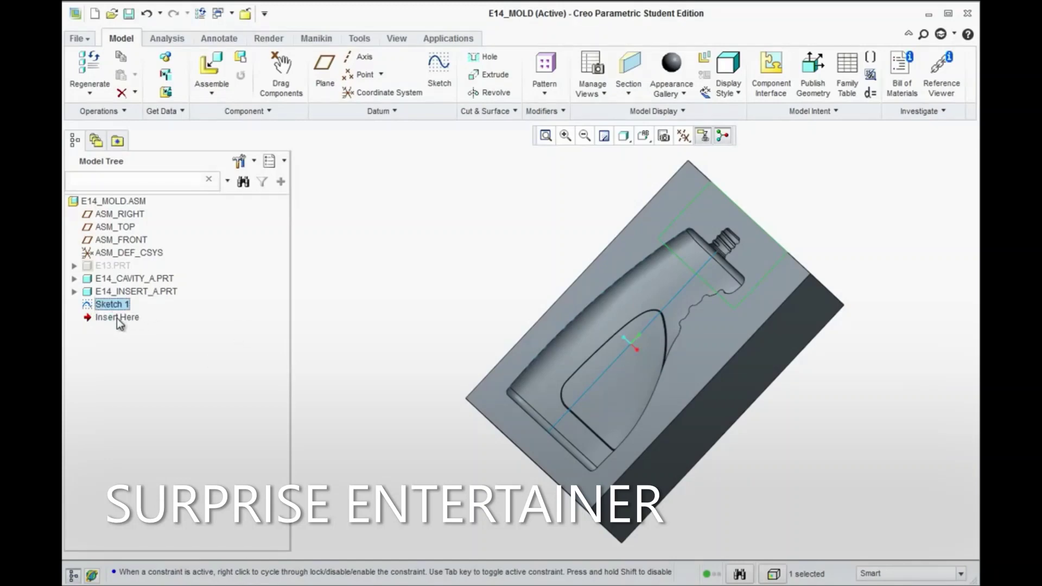
Step: Delete Sketch 1 from the top-level assembly
{"action": "key", "text": "Delete"}
{"action": "left_click", "coordinate": [325, 356]}
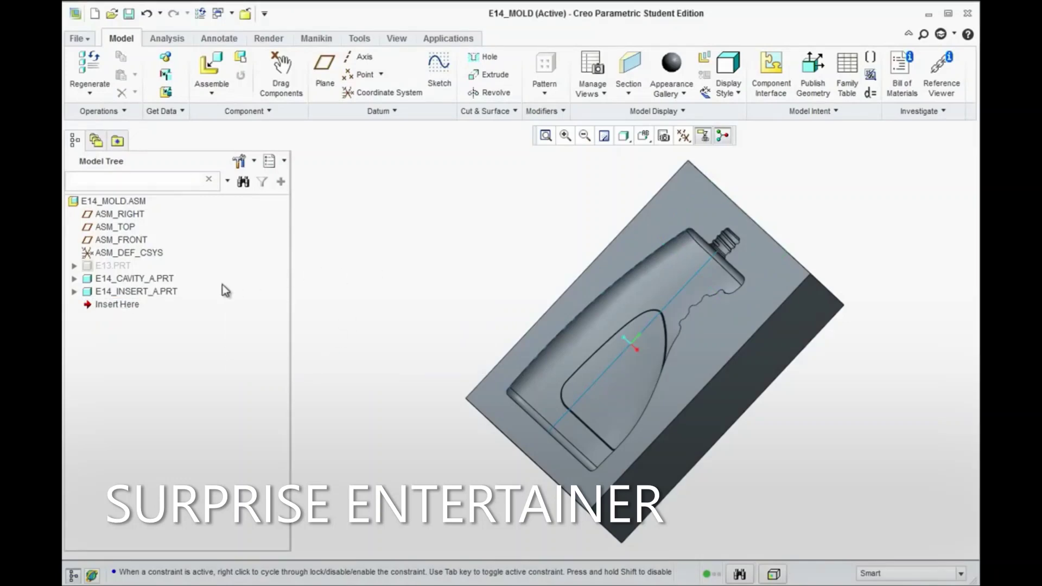
Step: Activate the E14_INSERT_A part within the assembly
{"action": "right_click", "coordinate": [109, 293]}
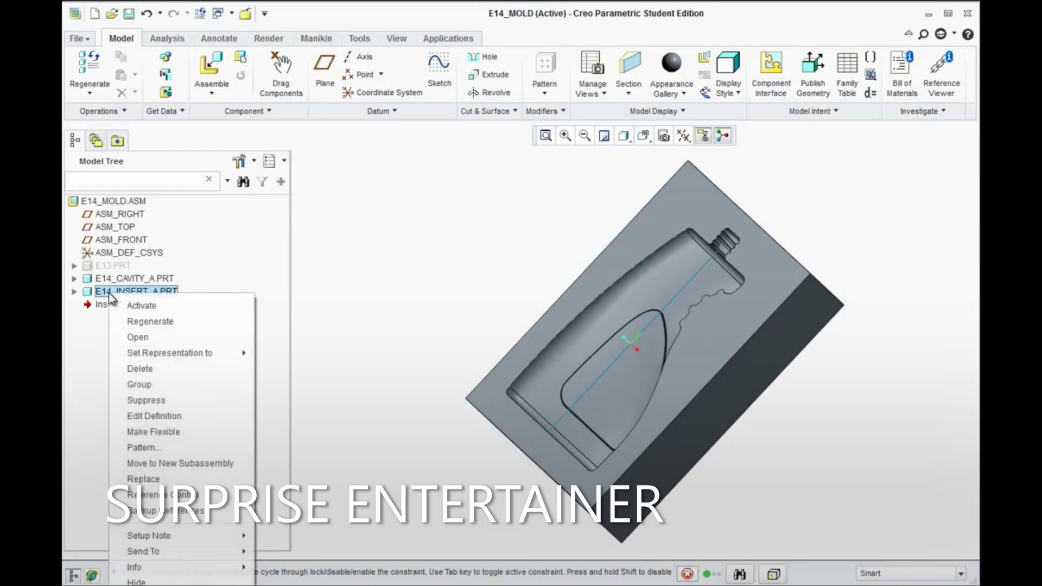
{"action": "left_click", "coordinate": [135, 307]}
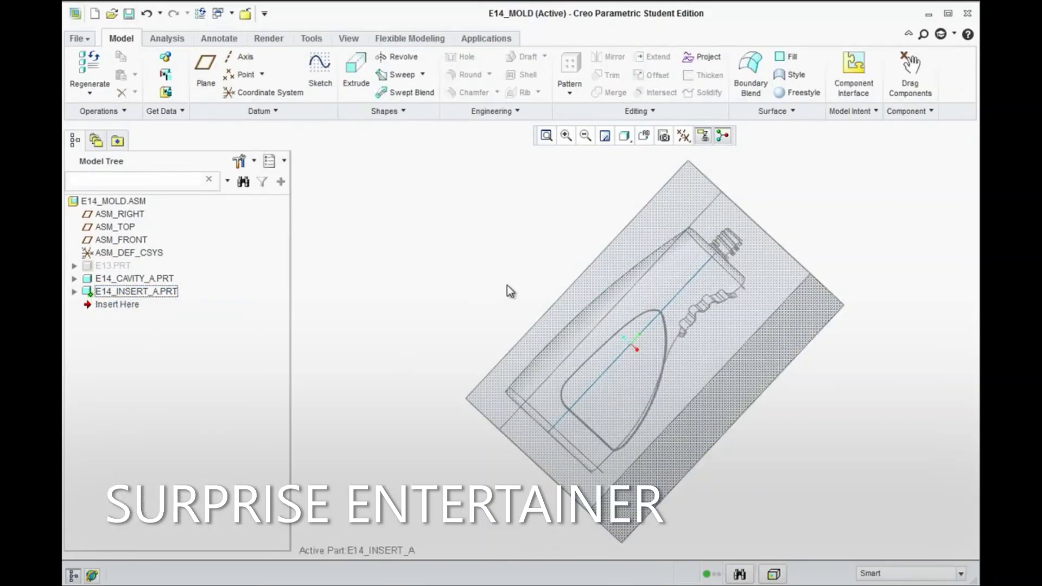
{"action": "middle_click_drag", "start_coordinate": [507, 290], "coordinate": [543, 271]}
Step: Start a sketch in E14_INSERT_A on the cavity block's top face, adding the block's neck-side edge as a reference
{"action": "left_click", "coordinate": [321, 73]}
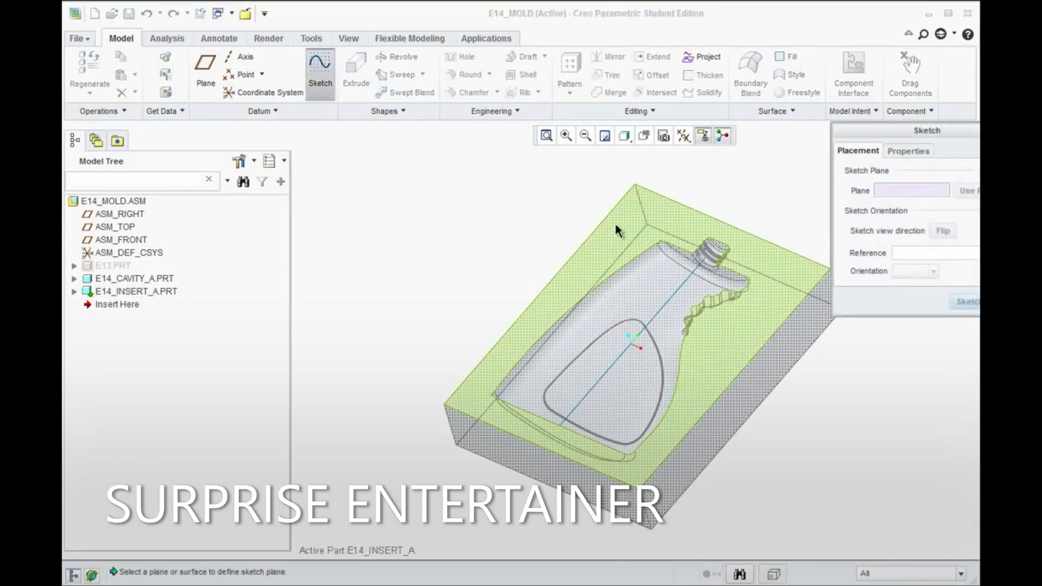
{"action": "left_click", "coordinate": [669, 234]}
{"action": "left_click", "coordinate": [964, 302]}
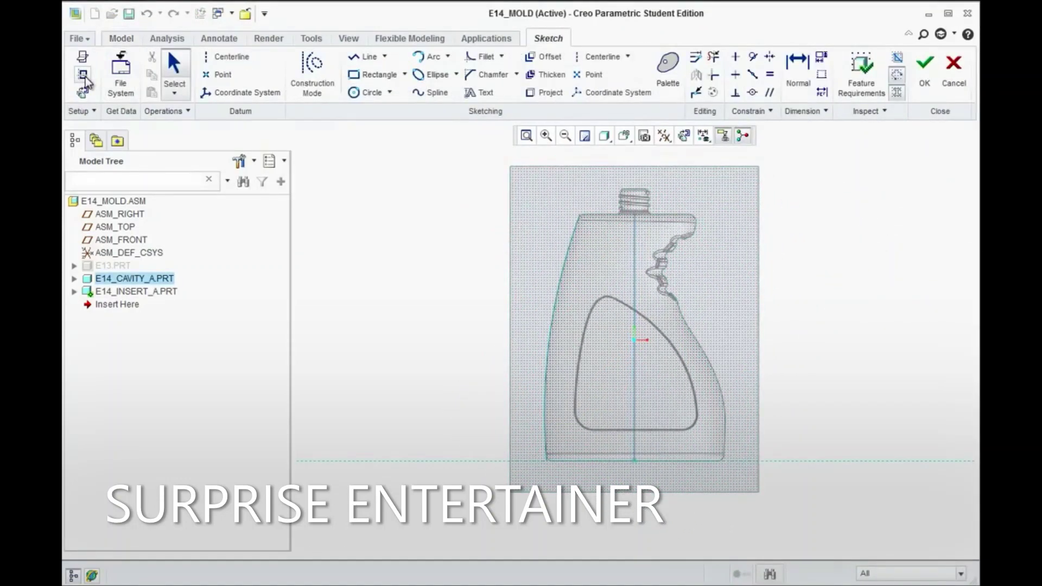
{"action": "left_click", "coordinate": [83, 75]}
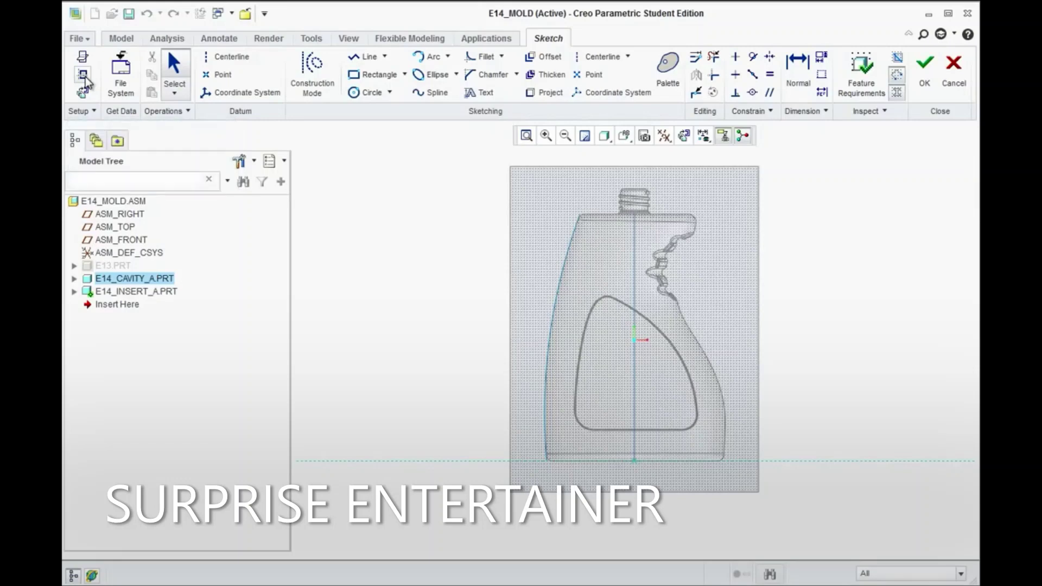
{"action": "left_click", "coordinate": [606, 167]}
{"action": "left_click", "coordinate": [931, 322]}
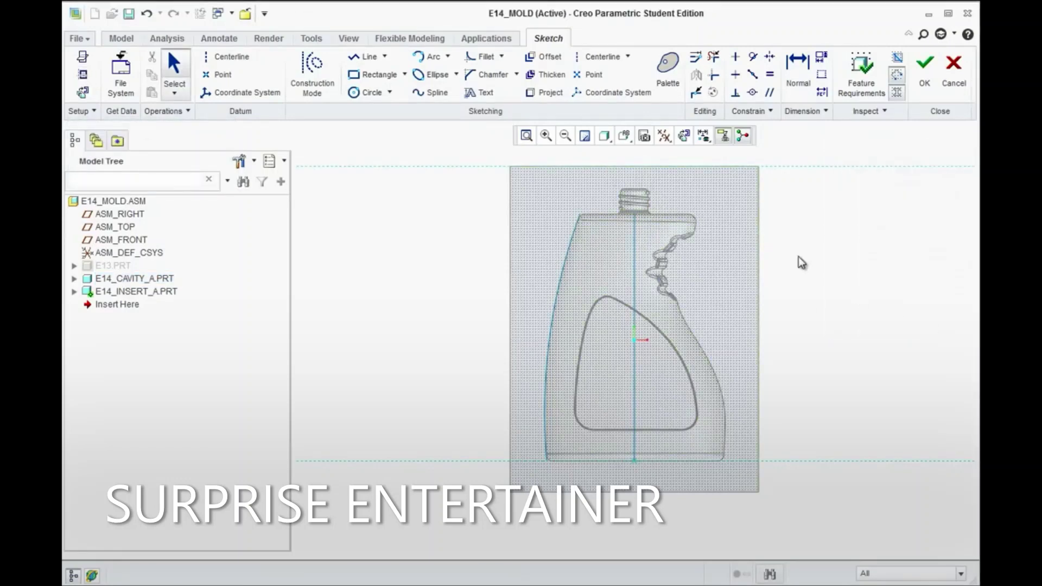
Step: Draw a rectangle about 5.2 wide from the referenced block edge, covering the bottle's neck and shoulder
{"action": "left_click", "coordinate": [375, 74]}
{"action": "left_click", "coordinate": [557, 167]}
{"action": "left_click", "coordinate": [719, 247]}
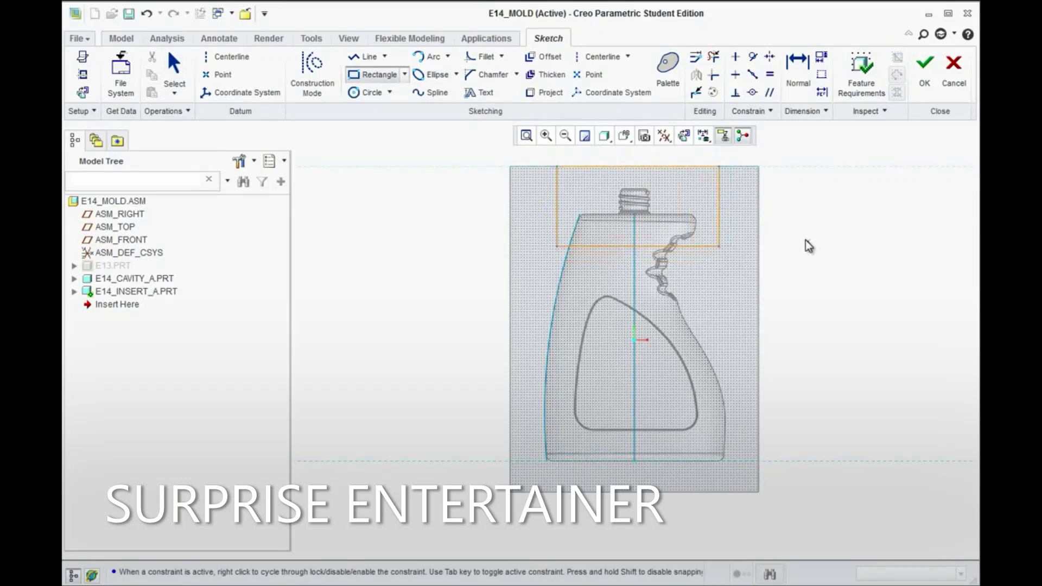
{"action": "middle_click", "coordinate": [809, 246]}
Step: Dimension the insert rectangle 2.5 high, 5 wide and 2.5 from the vertical centreline to its side, and finish the sketch
{"action": "type", "text": "2.5"}
{"action": "key", "text": "Return"}
{"action": "double_click", "coordinate": [622, 160]}
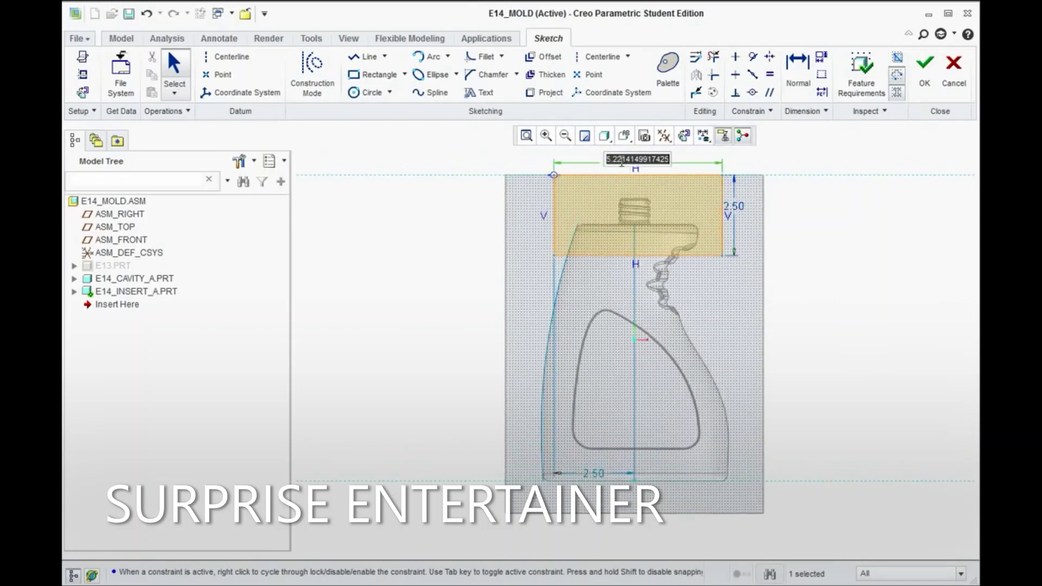
{"action": "type", "text": "5"}
{"action": "key", "text": "Return"}
{"action": "double_click", "coordinate": [600, 473]}
{"action": "type", "text": "2.5"}
{"action": "key", "text": "Return"}
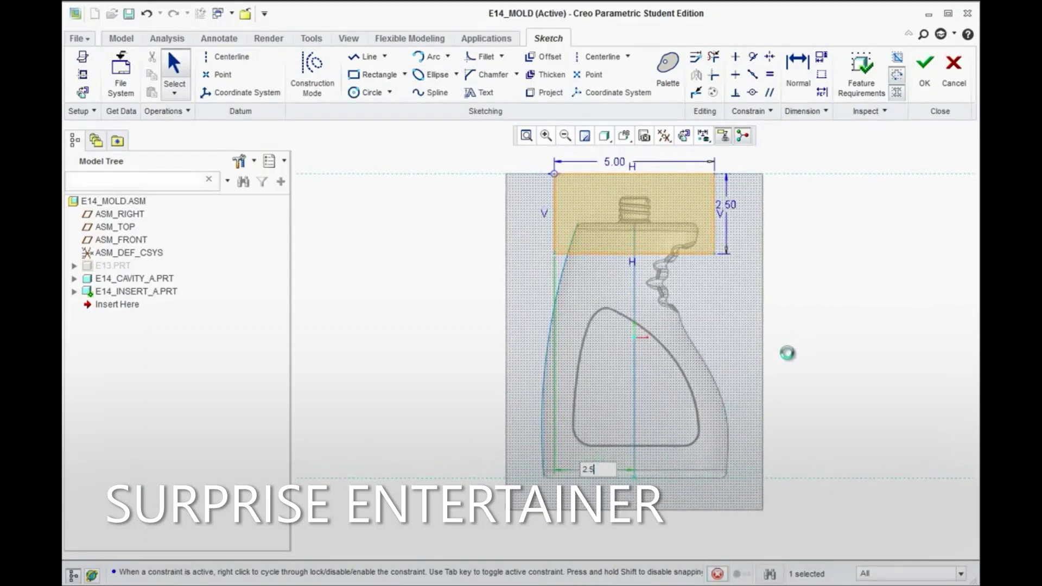
{"action": "middle_click_drag", "start_coordinate": [748, 309], "coordinate": [917, 87]}
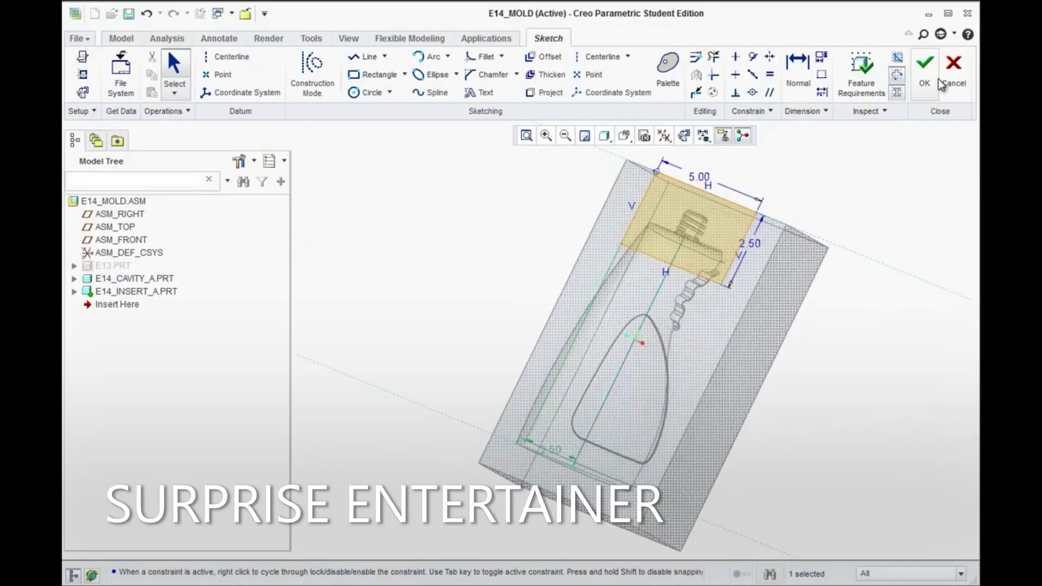
{"action": "left_click", "coordinate": [925, 70]}
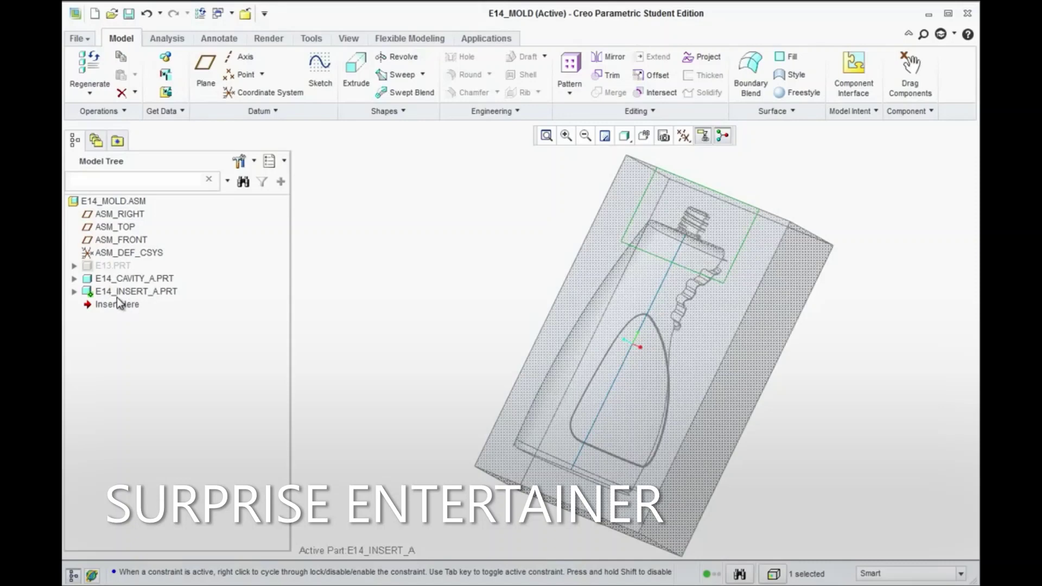
Step: Extrude the insert rectangle 1.5 deep, flipping the direction so it goes into the cavity block
{"action": "left_click", "coordinate": [357, 78]}
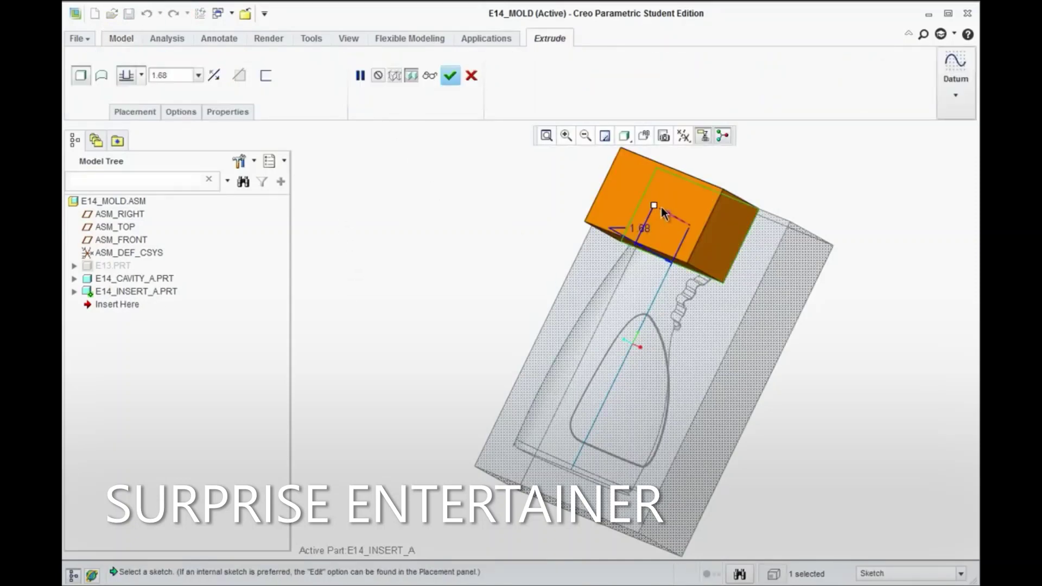
{"action": "left_click_drag", "start_coordinate": [662, 209], "coordinate": [717, 240]}
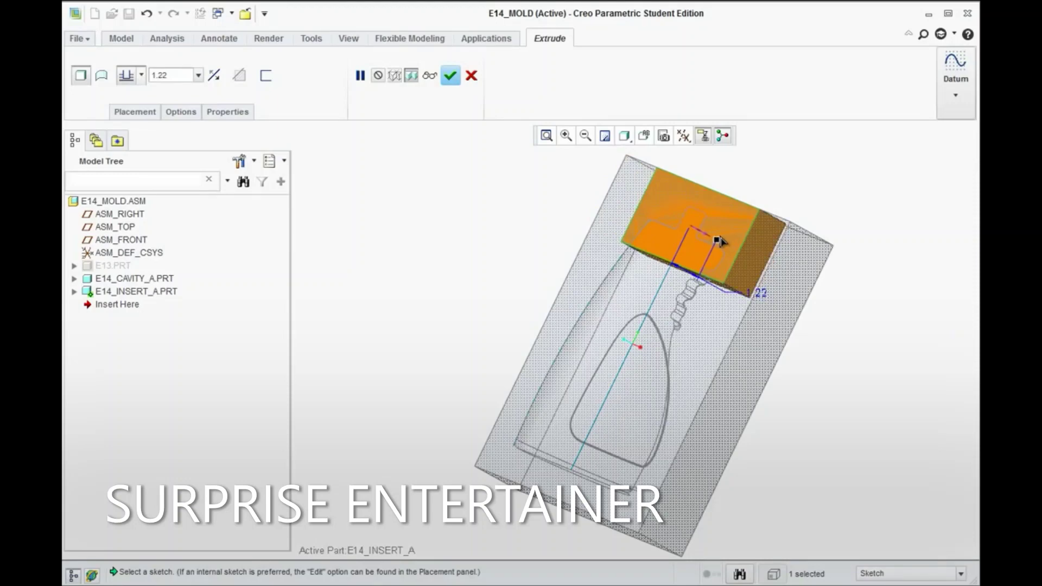
{"action": "double_click", "coordinate": [760, 292]}
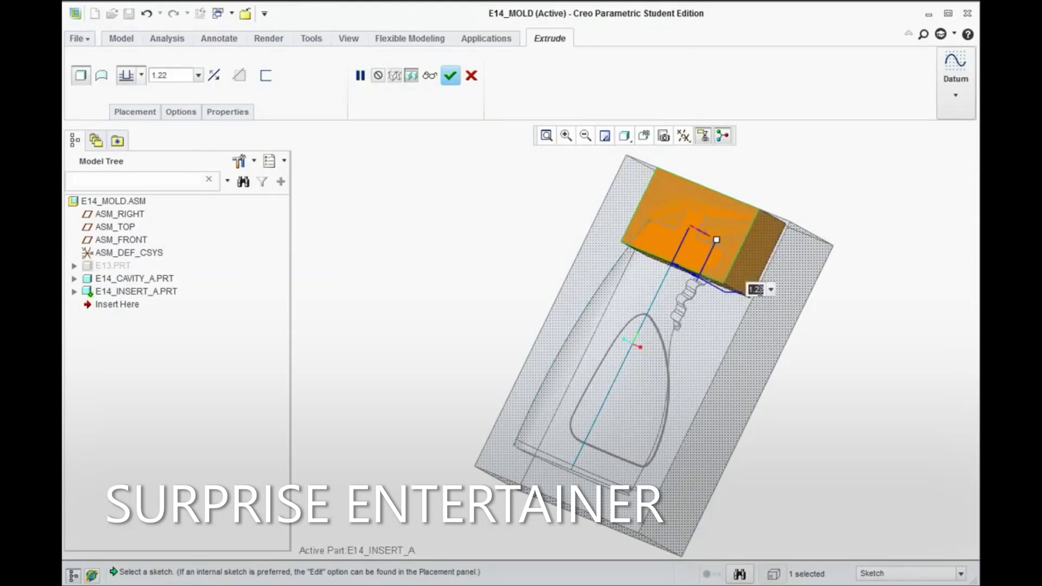
{"action": "type", "text": "1.5"}
{"action": "key", "text": "Return"}
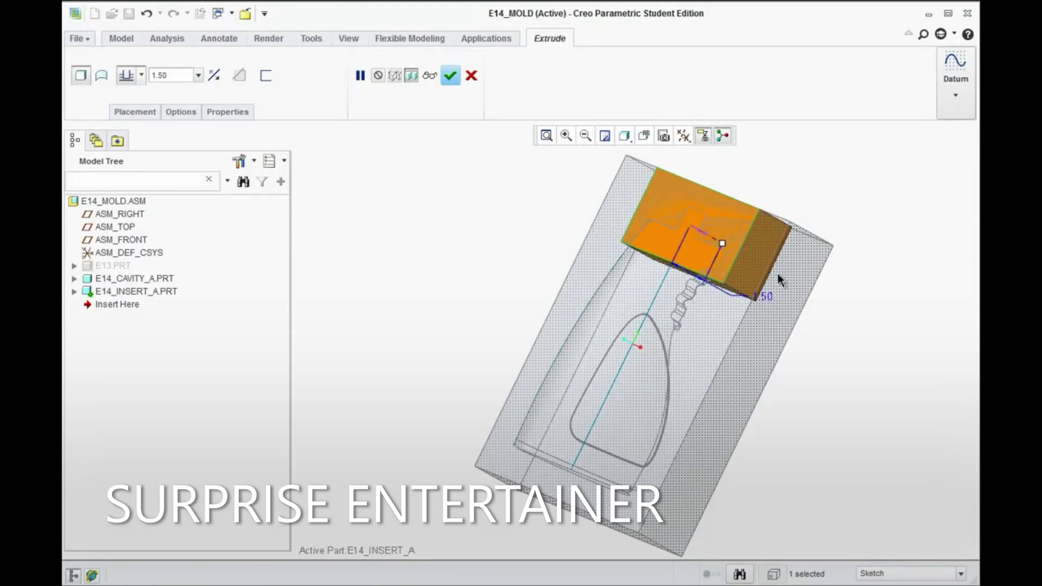
{"action": "middle_click_drag", "start_coordinate": [749, 346], "coordinate": [757, 309]}
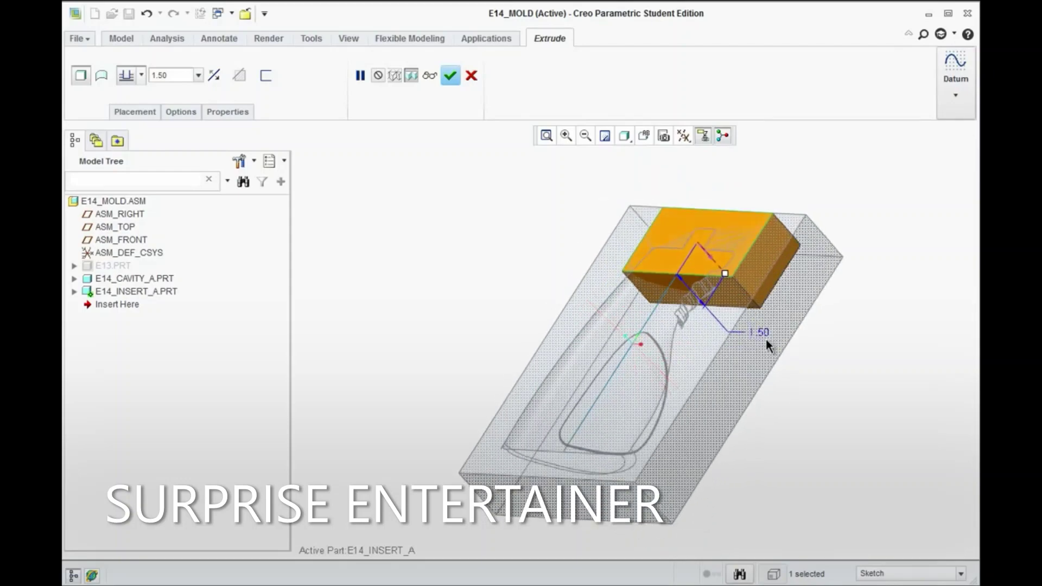
{"action": "left_click", "coordinate": [450, 76]}
{"action": "middle_click_drag", "start_coordinate": [489, 232], "coordinate": [523, 251]}
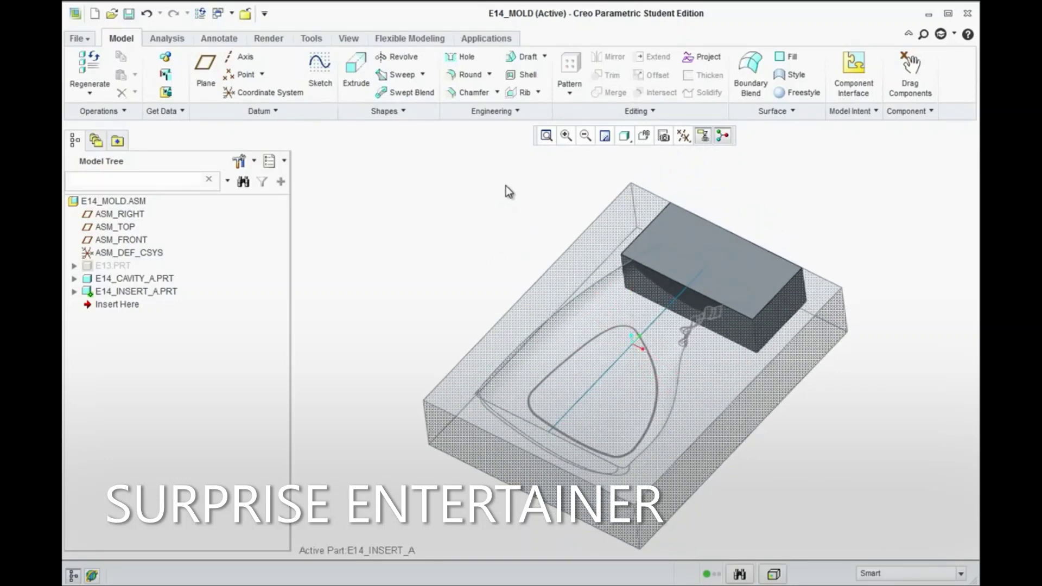
Step: Apply a copper-brown metal appearance from the std-metals library to the whole E14_INSERT_A part
{"action": "left_click", "coordinate": [349, 39]}
{"action": "left_click", "coordinate": [504, 90]}
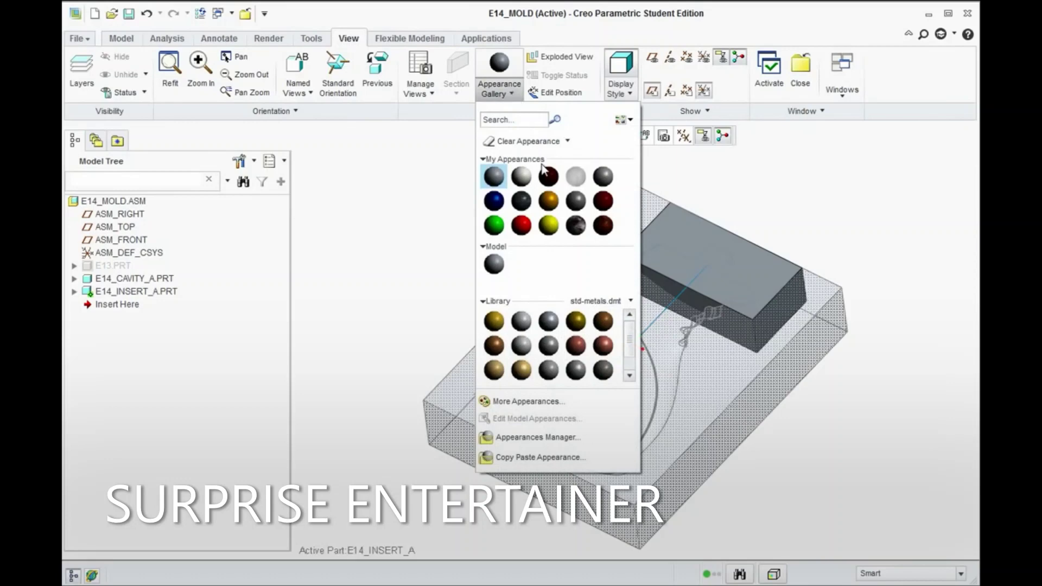
{"action": "left_click", "coordinate": [497, 350]}
{"action": "left_click", "coordinate": [889, 577]}
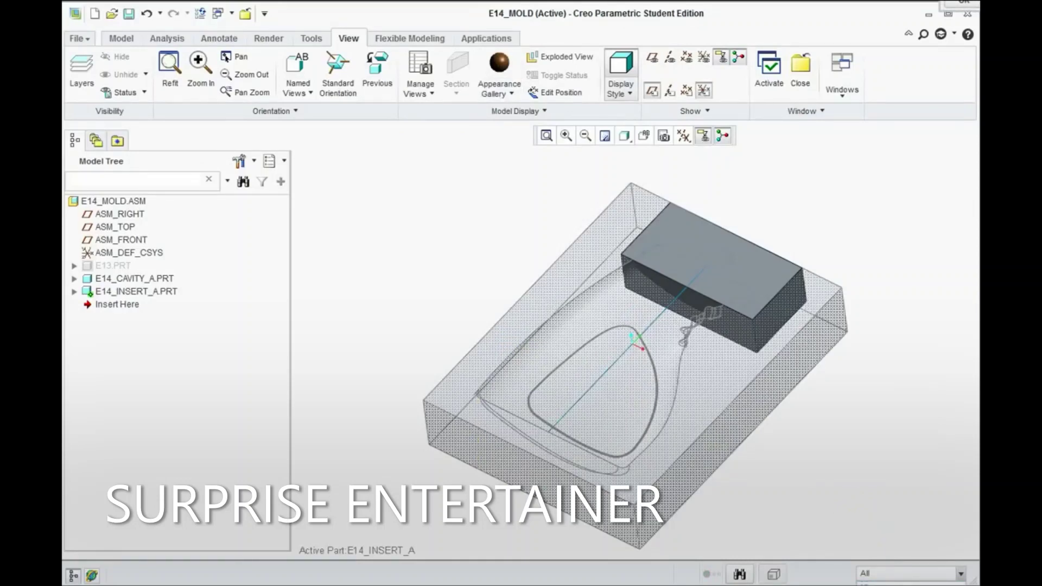
{"action": "left_click", "coordinate": [890, 584]}
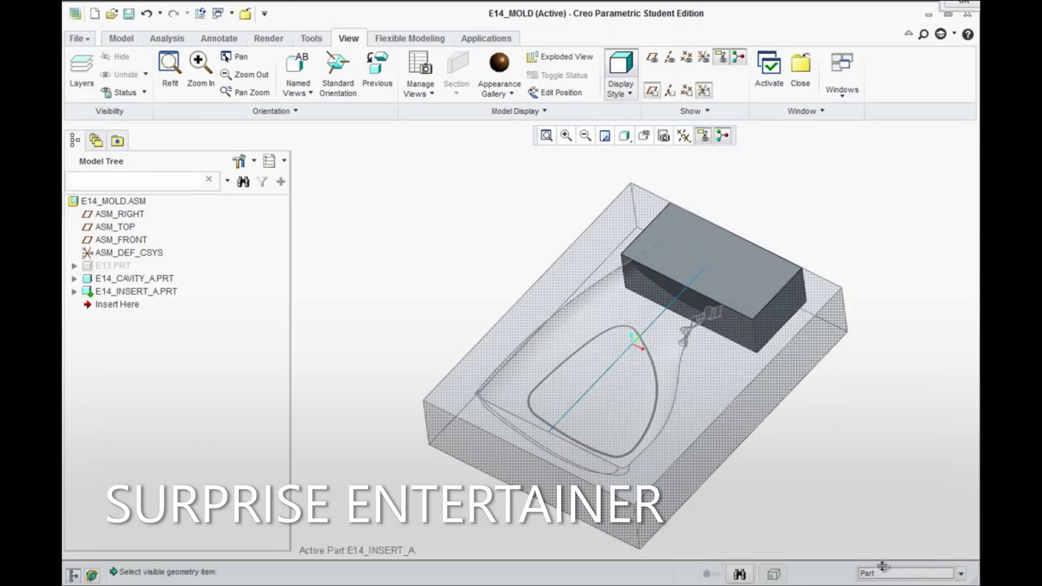
{"action": "left_click", "coordinate": [747, 250]}
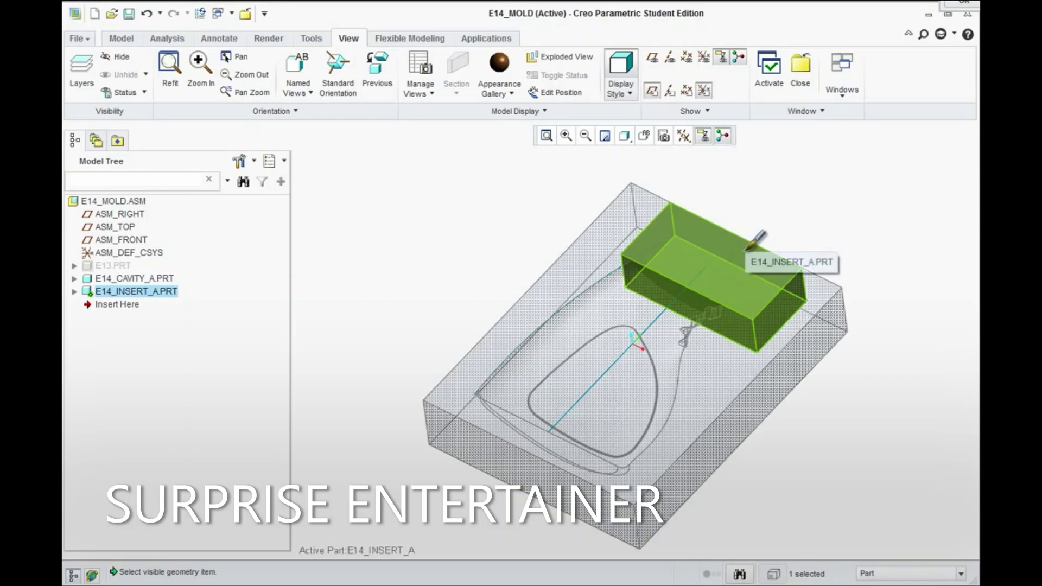
{"action": "left_click", "coordinate": [794, 216]}
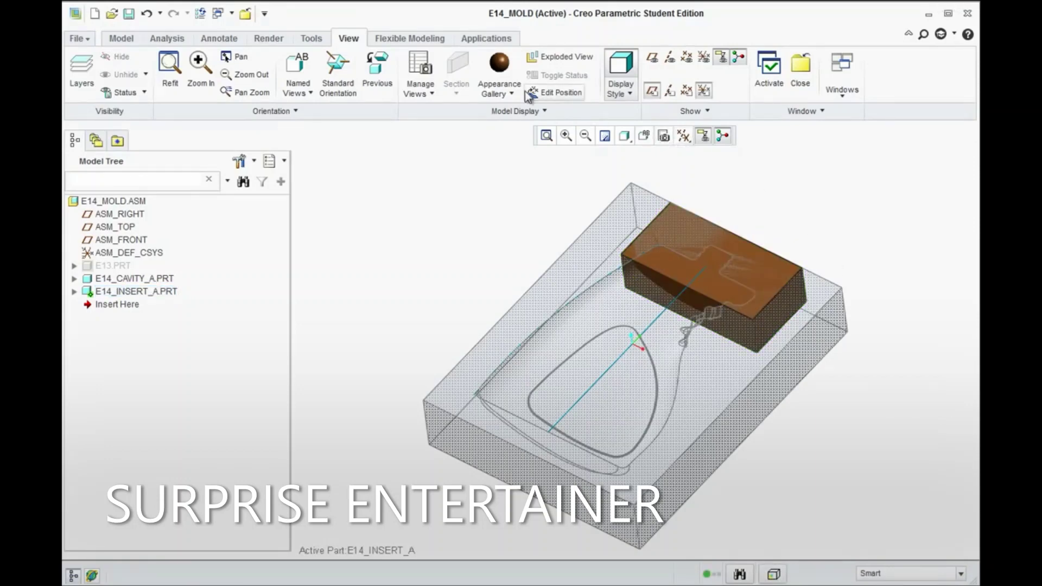
Step: Activate the E14_MOLD assembly and cut E14_INSERT_A out of E14_CAVITY_A using the Cut Out component operation with the Reference option
{"action": "right_click", "coordinate": [101, 202]}
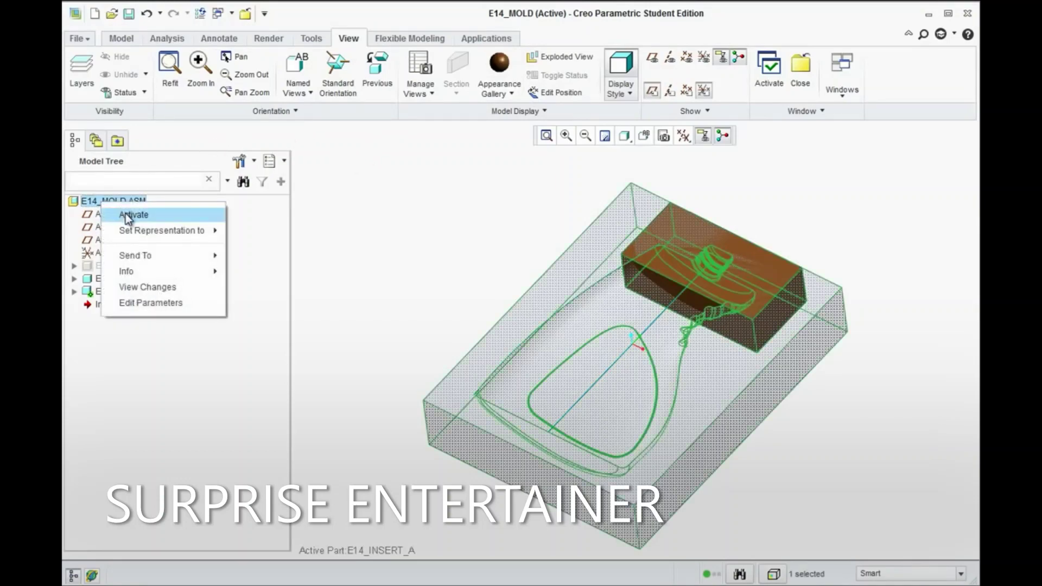
{"action": "left_click", "coordinate": [125, 215]}
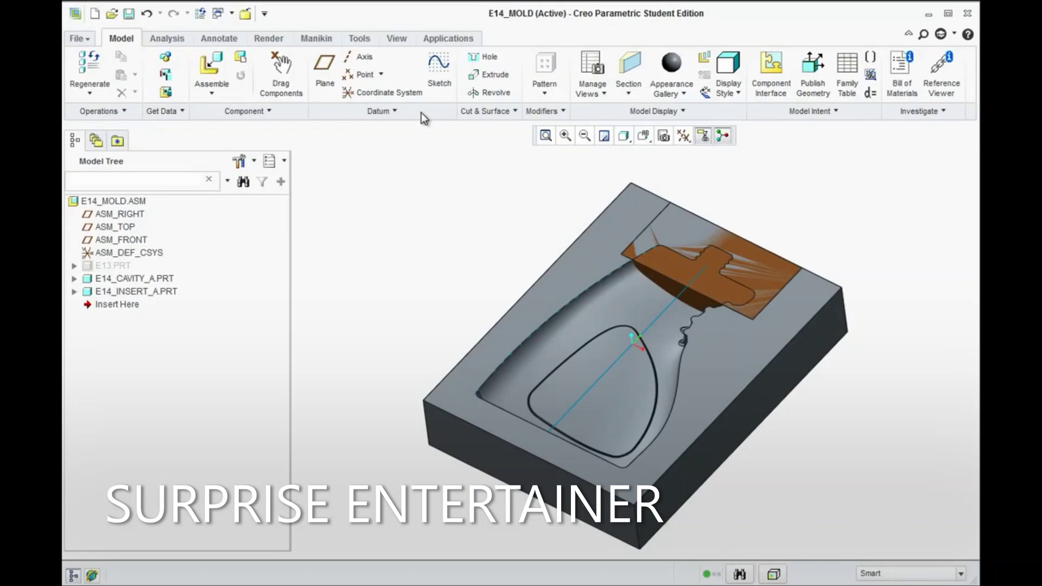
{"action": "left_click", "coordinate": [267, 112]}
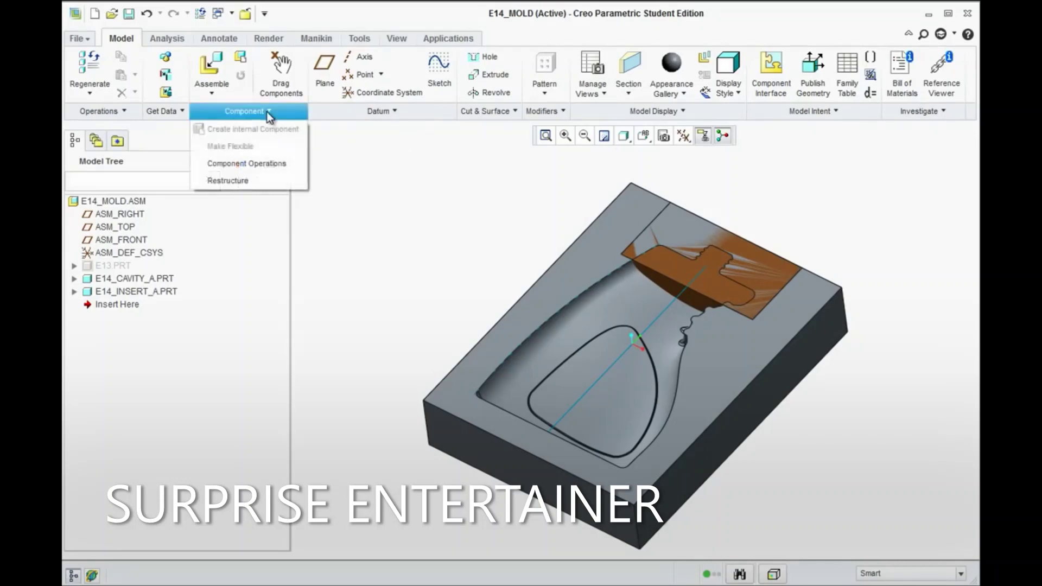
{"action": "left_click", "coordinate": [256, 164]}
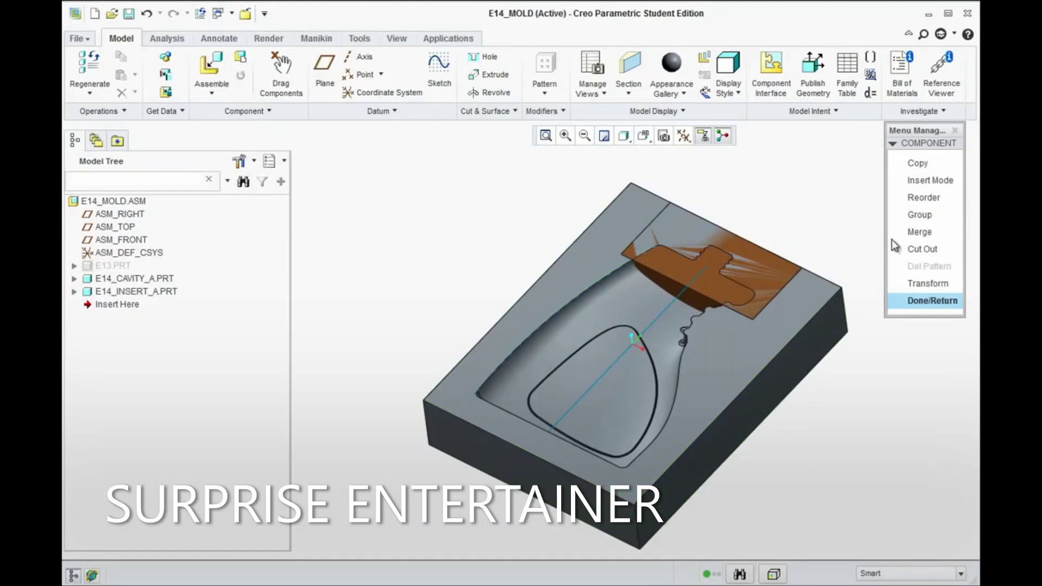
{"action": "left_click", "coordinate": [909, 248]}
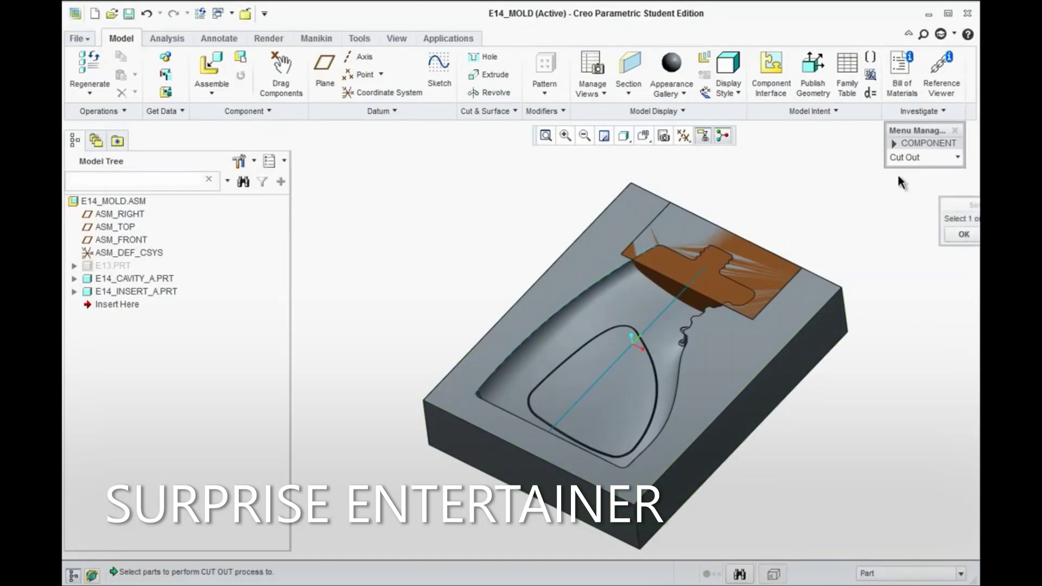
{"action": "left_click", "coordinate": [627, 243]}
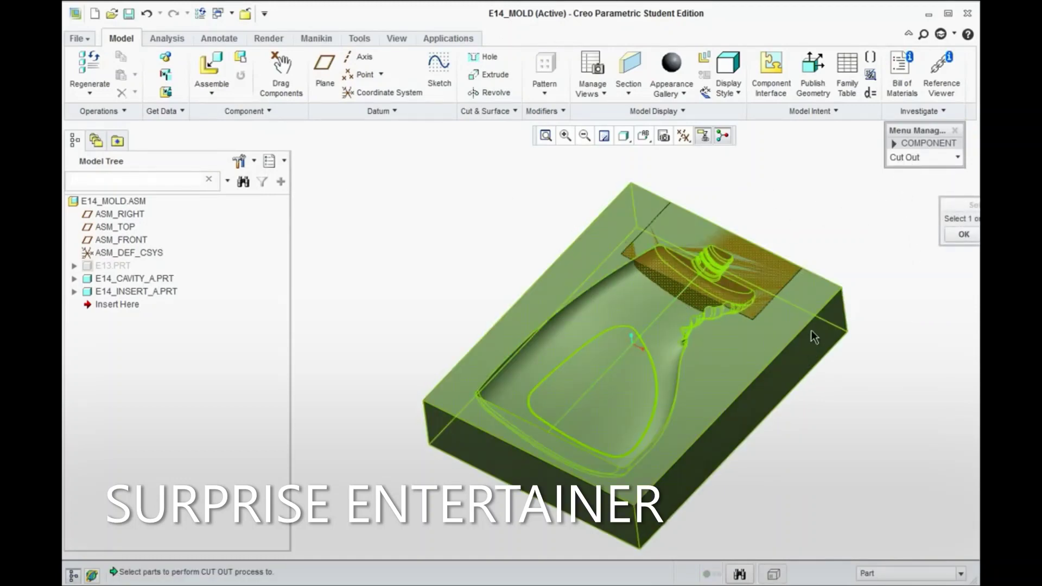
{"action": "left_click", "coordinate": [825, 343]}
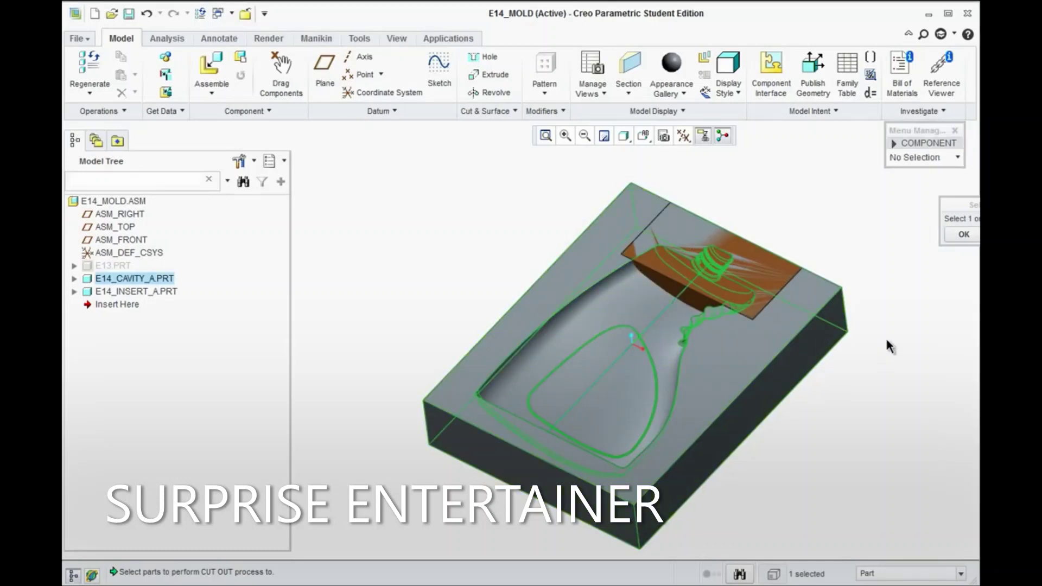
{"action": "left_click", "coordinate": [953, 234]}
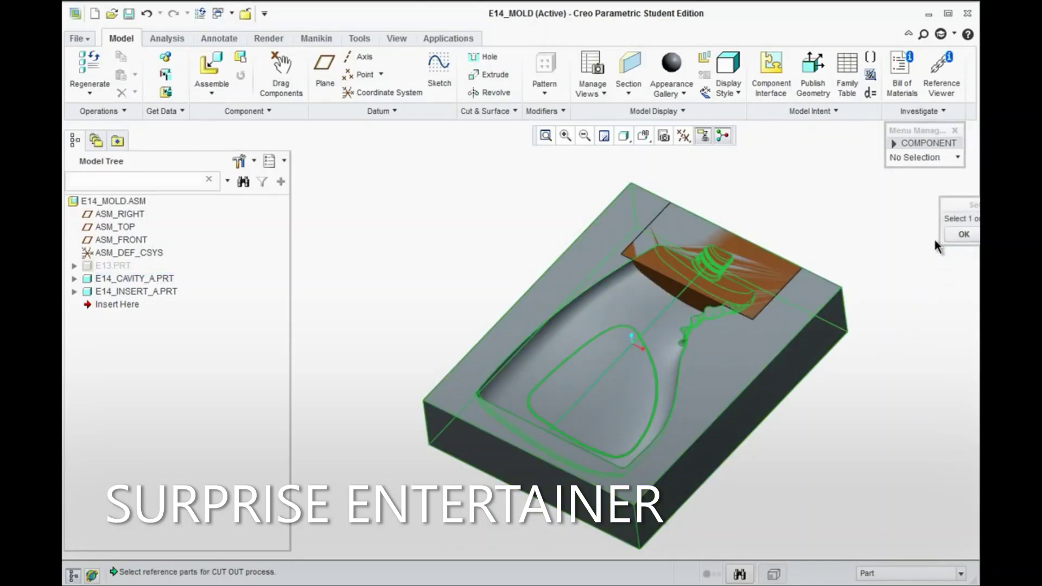
{"action": "left_click", "coordinate": [711, 269]}
{"action": "left_click", "coordinate": [963, 234]}
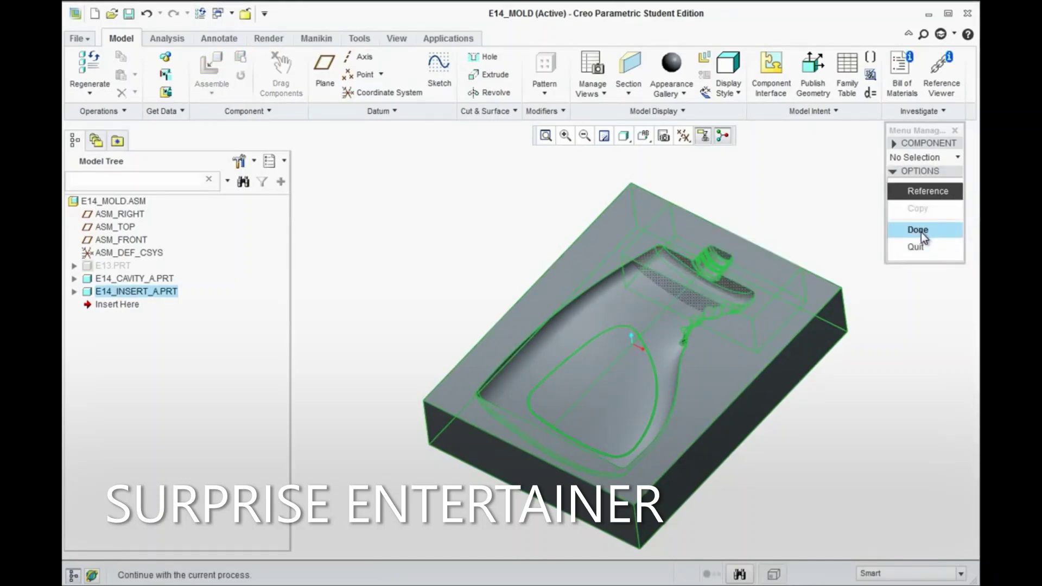
{"action": "left_click", "coordinate": [920, 232]}
{"action": "left_click", "coordinate": [74, 292]}
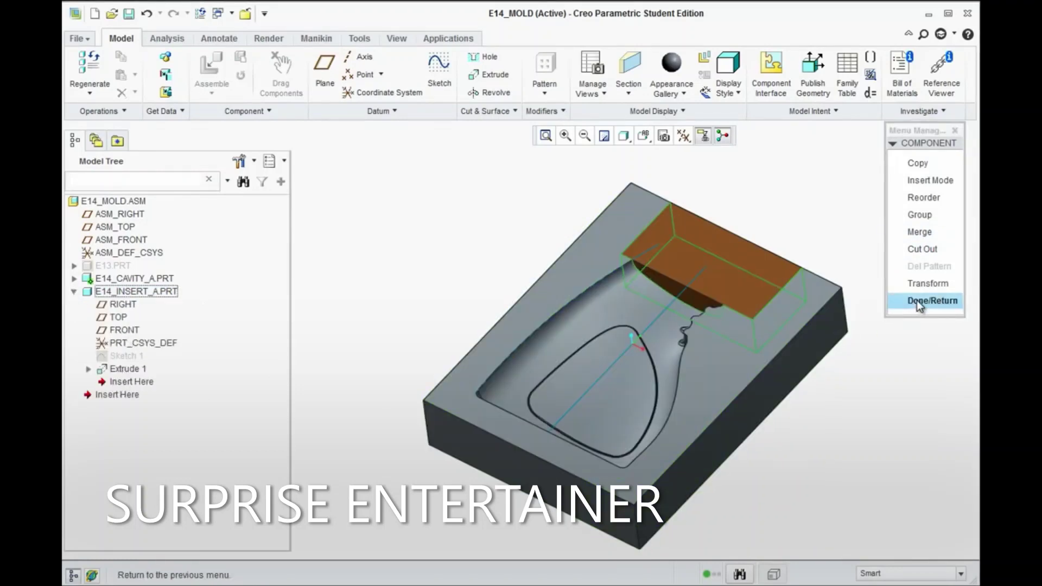
{"action": "left_click", "coordinate": [916, 301]}
Step: Expand the features of E14_CAVITY_A in the model tree and unhide the bottle part E13
{"action": "left_click", "coordinate": [74, 293]}
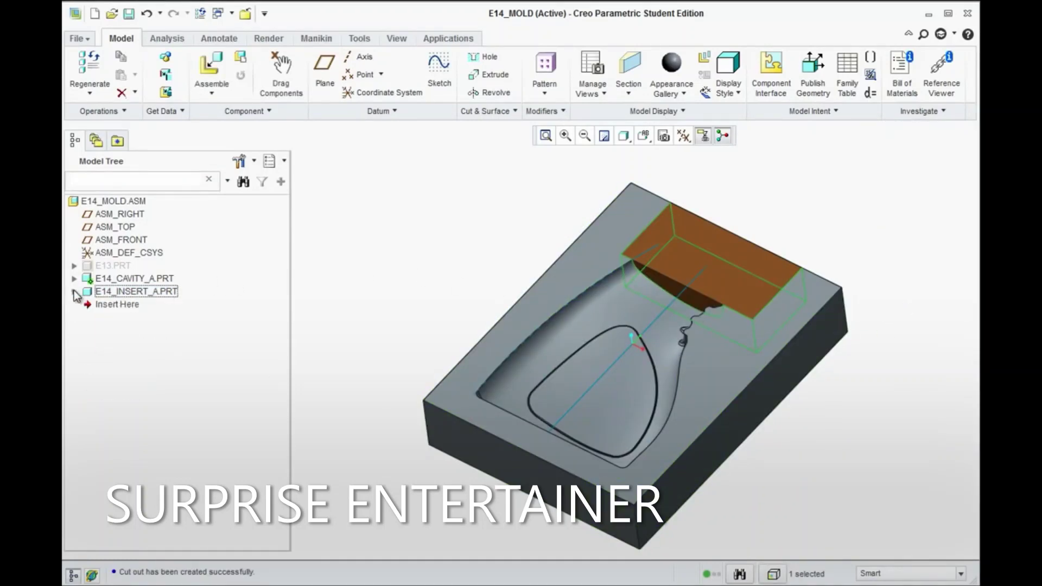
{"action": "left_click", "coordinate": [74, 279]}
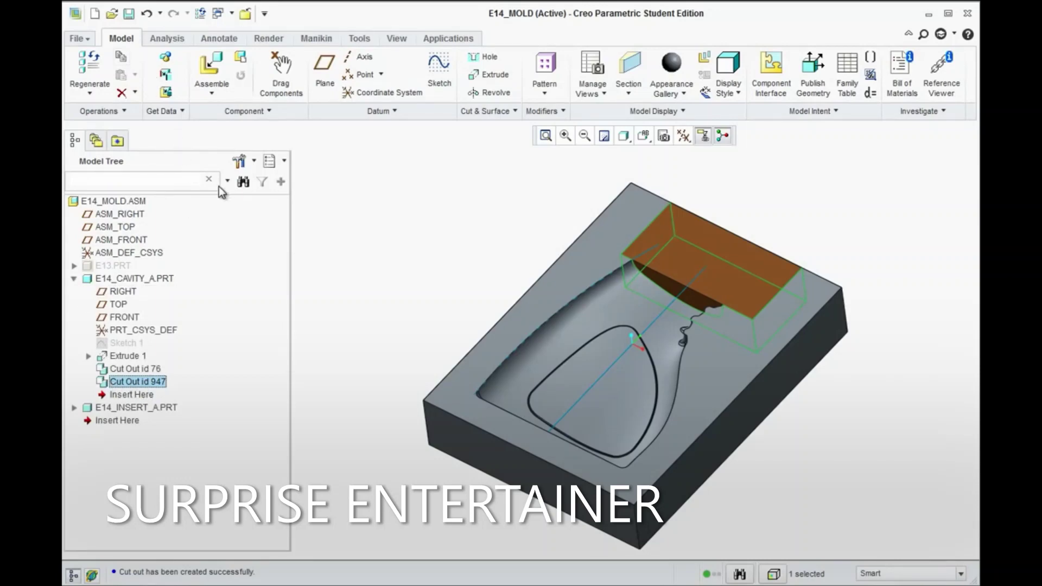
{"action": "left_click", "coordinate": [478, 194]}
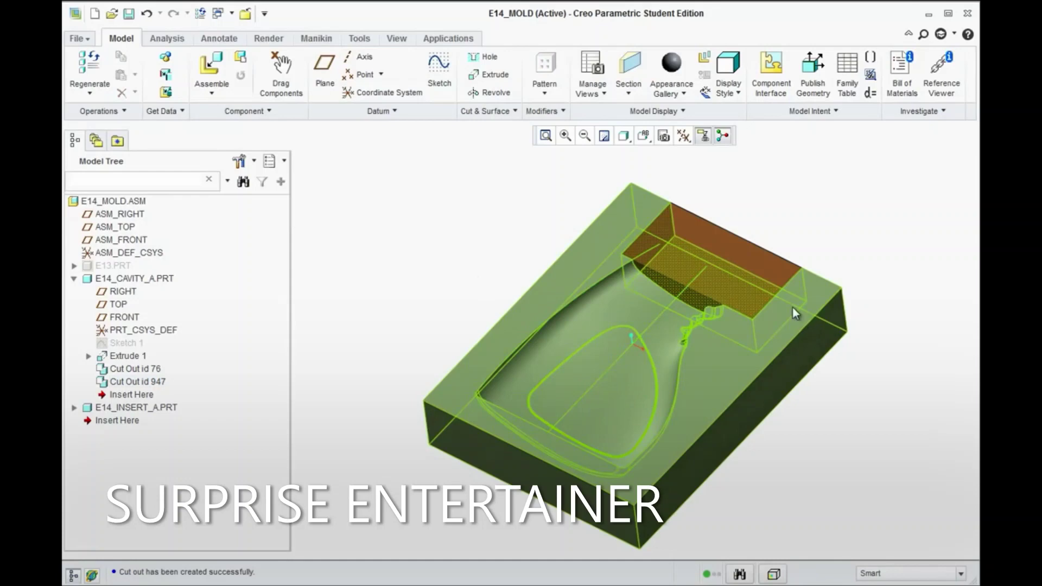
{"action": "scroll", "coordinate": [684, 342], "scroll_direction": "up", "scroll_amount": 5}
{"action": "scroll", "coordinate": [673, 344], "scroll_direction": "down", "scroll_amount": 8}
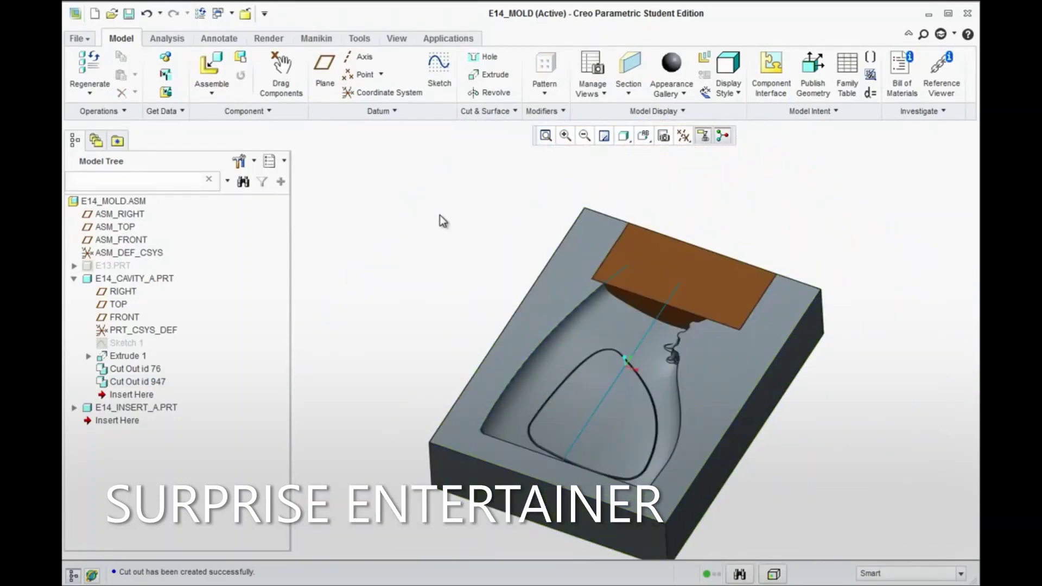
{"action": "right_click", "coordinate": [110, 266]}
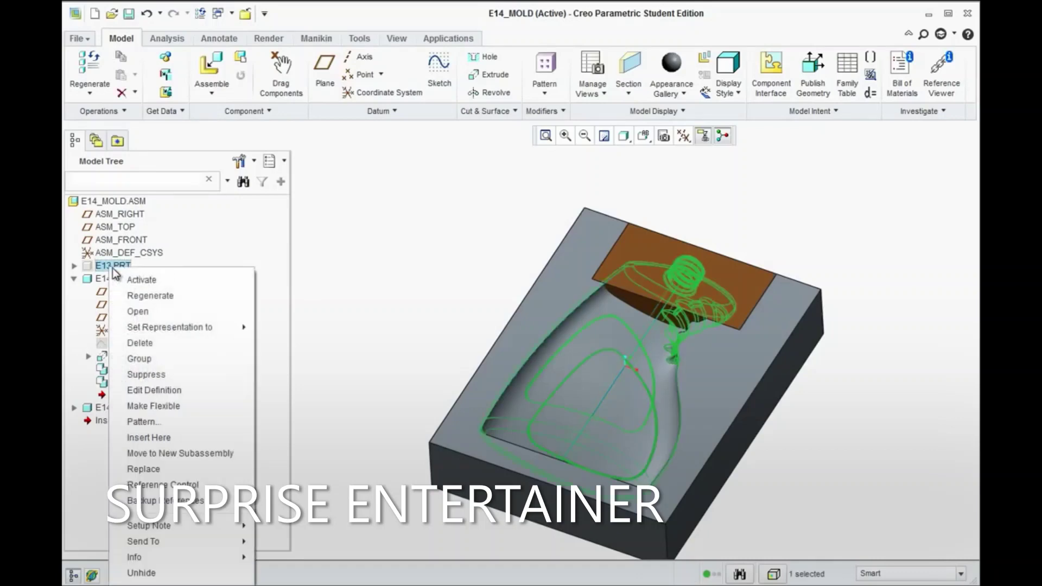
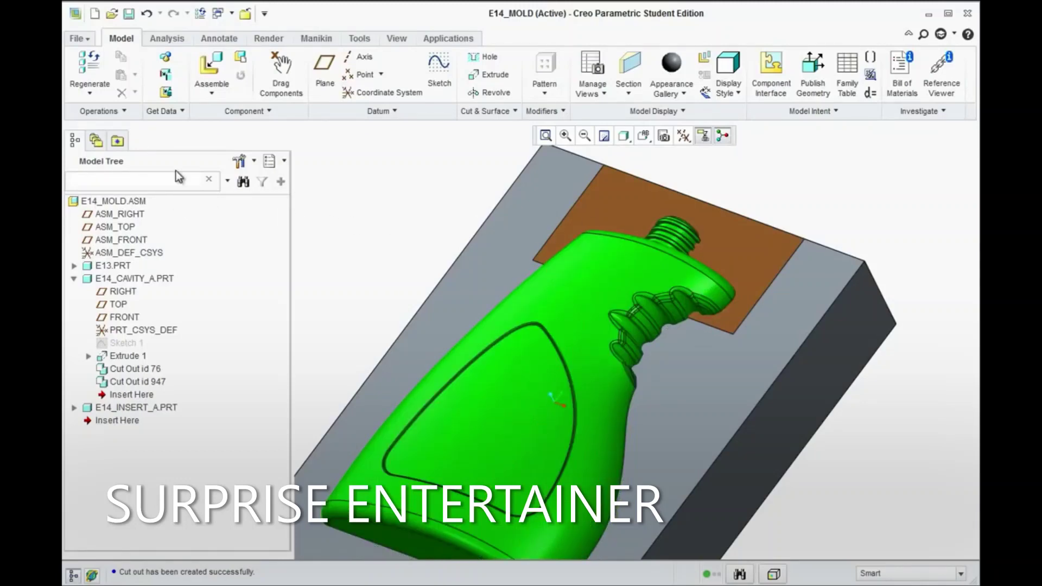
Step: Cut the bottle part E13 out of E14_INSERT_A using the Cut Out component operation with the Reference option
{"action": "left_click", "coordinate": [260, 111]}
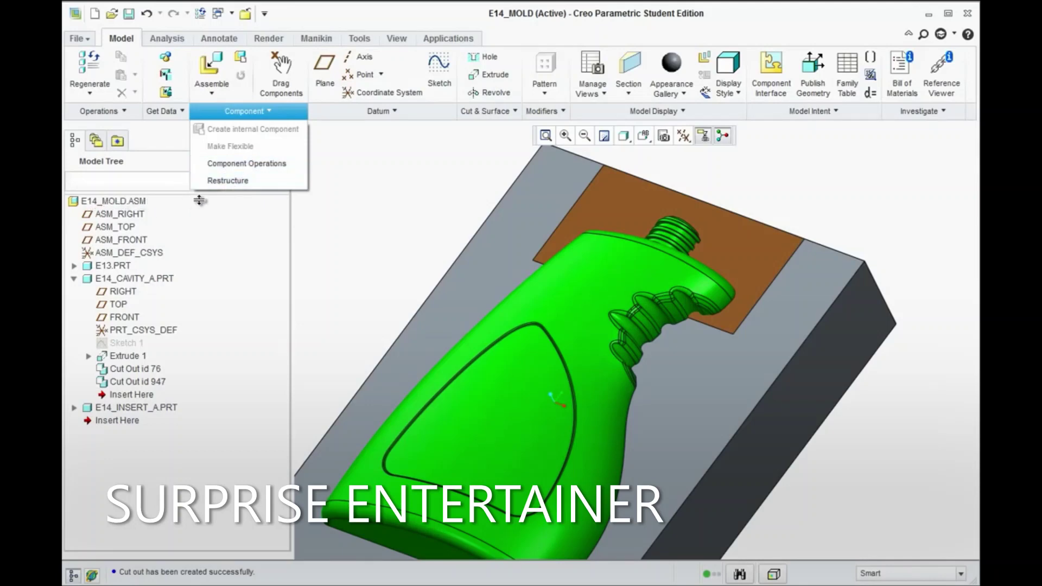
{"action": "left_click", "coordinate": [256, 164]}
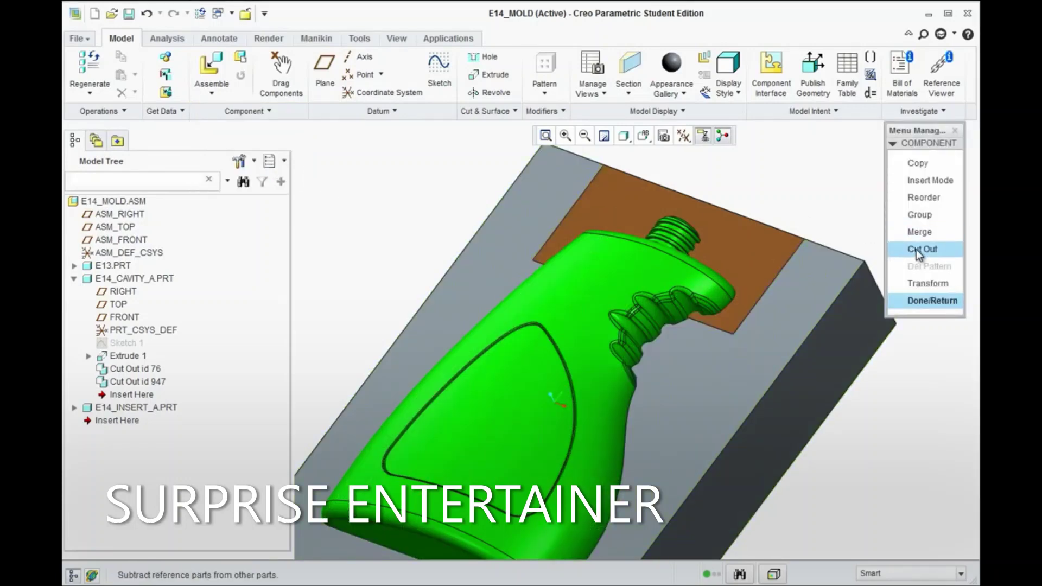
{"action": "left_click", "coordinate": [915, 249]}
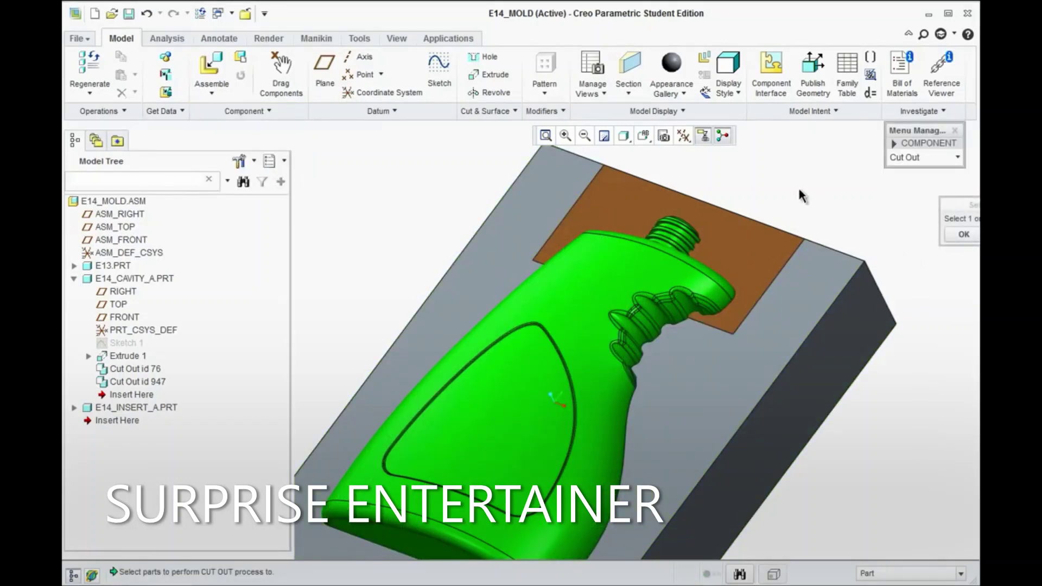
{"action": "left_click", "coordinate": [647, 185]}
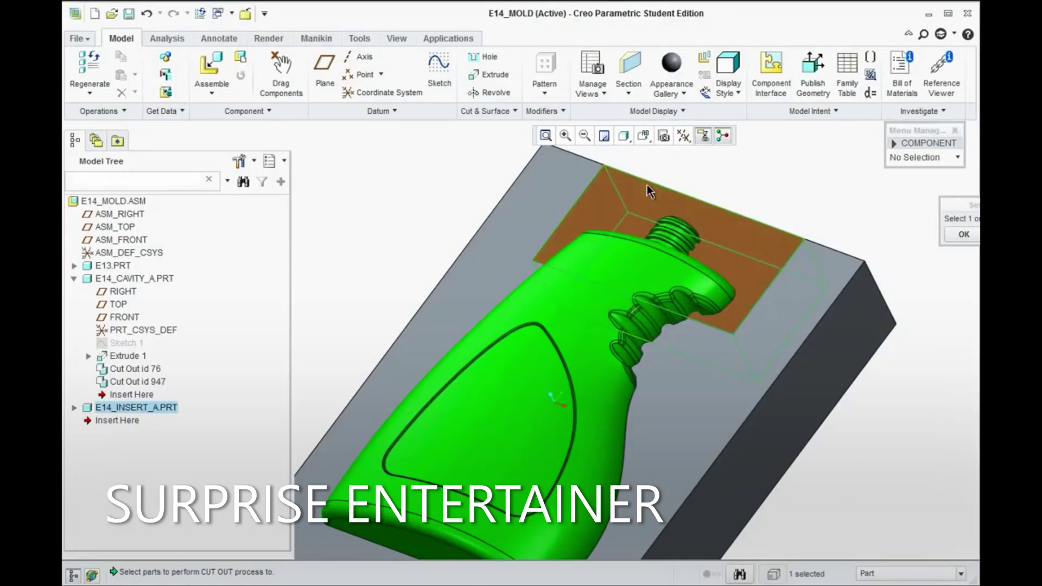
{"action": "left_click", "coordinate": [955, 235]}
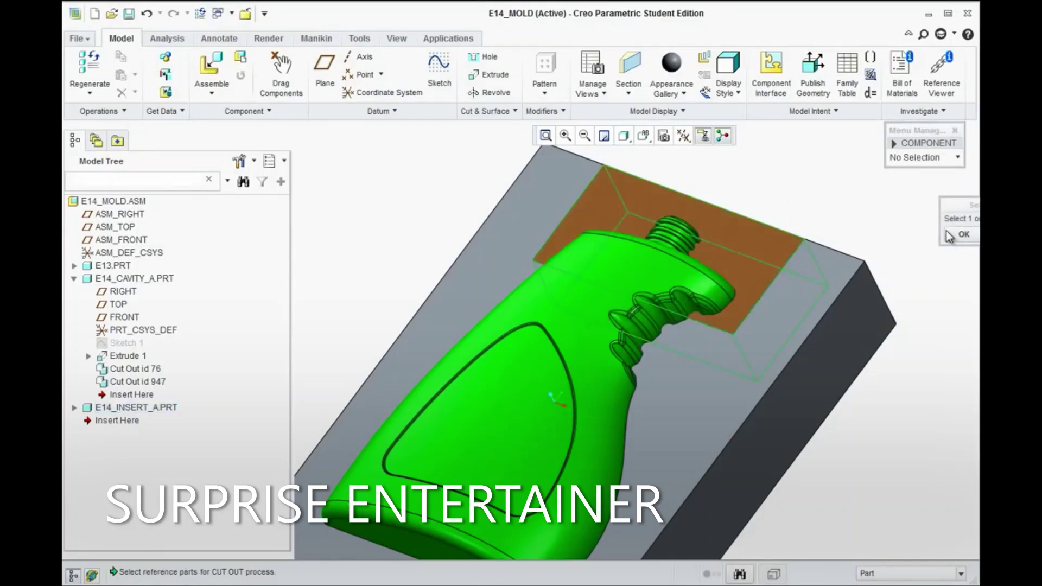
{"action": "left_click", "coordinate": [622, 268]}
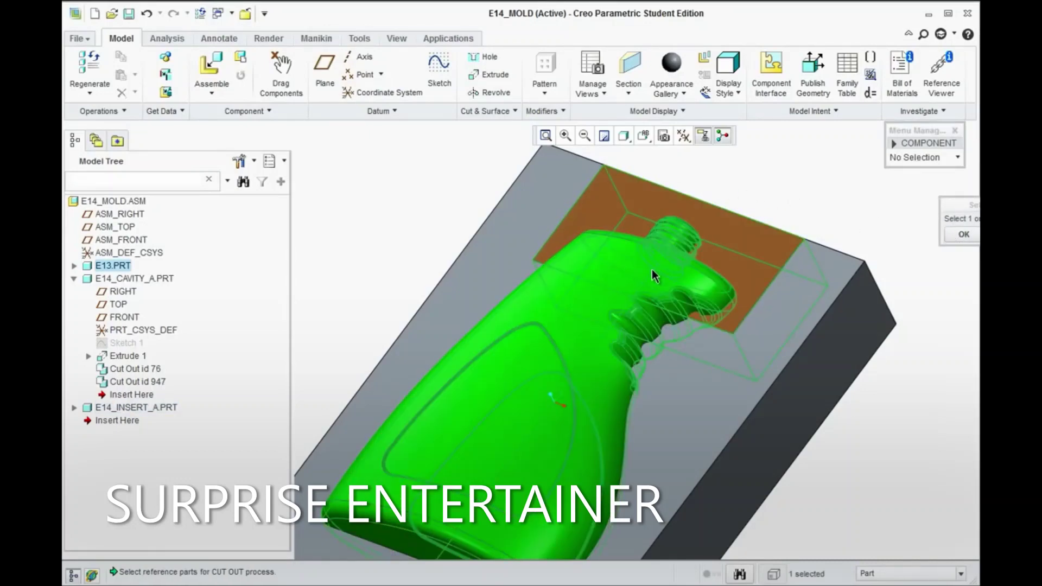
{"action": "left_click", "coordinate": [963, 235]}
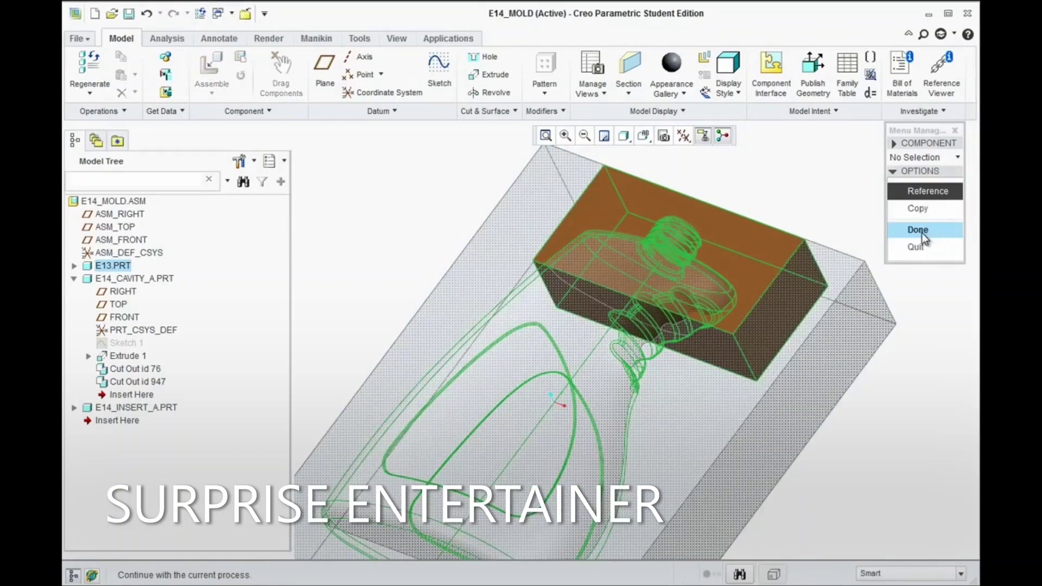
{"action": "left_click", "coordinate": [913, 231]}
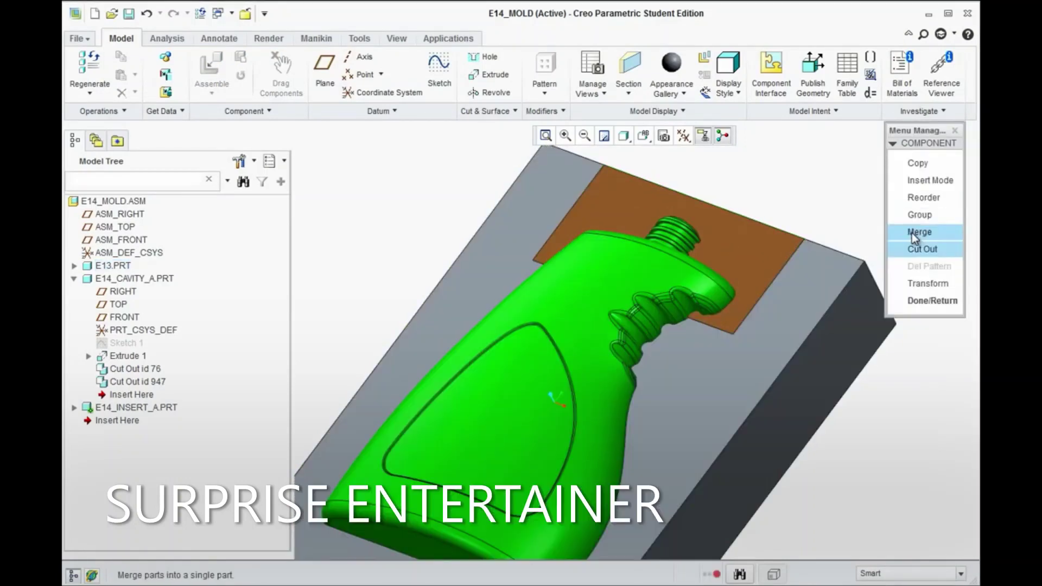
Step: Finish the component operations, expand E14_INSERT_A in the model tree, and redefine its cut-out feature with E13.PRT as the reference
{"action": "left_click", "coordinate": [920, 301]}
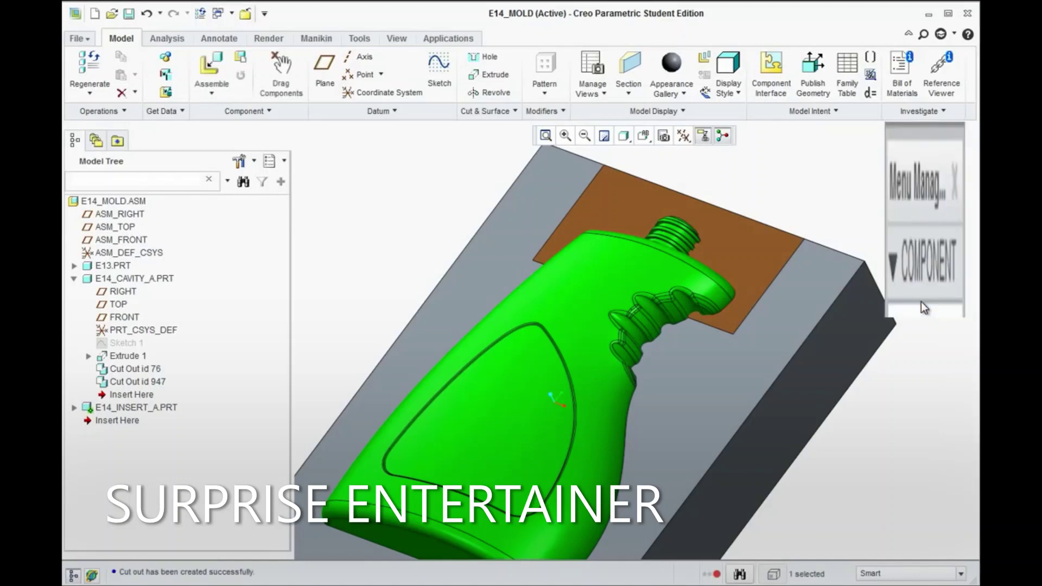
{"action": "left_click", "coordinate": [74, 408]}
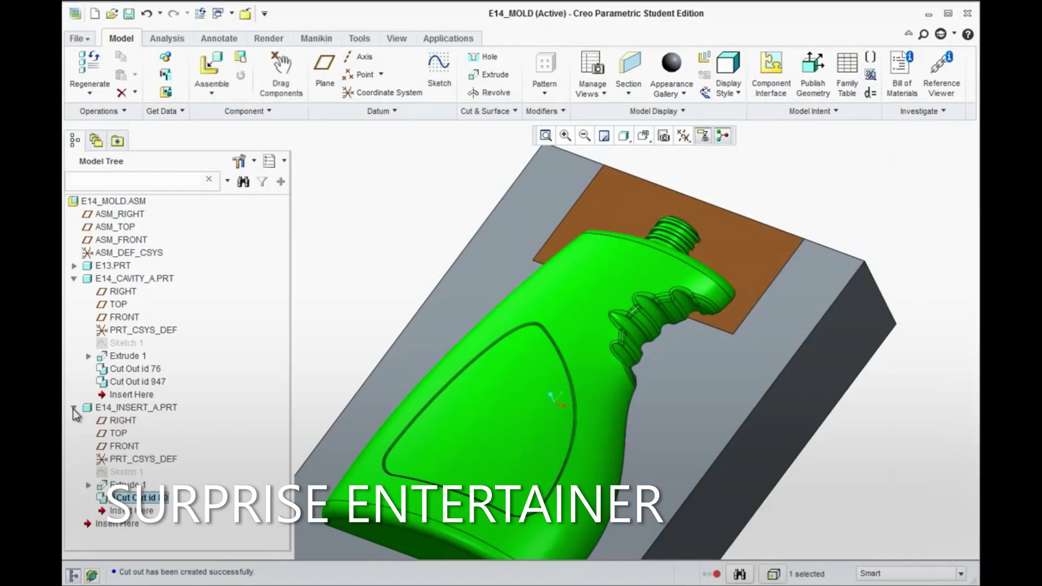
{"action": "right_click", "coordinate": [107, 498]}
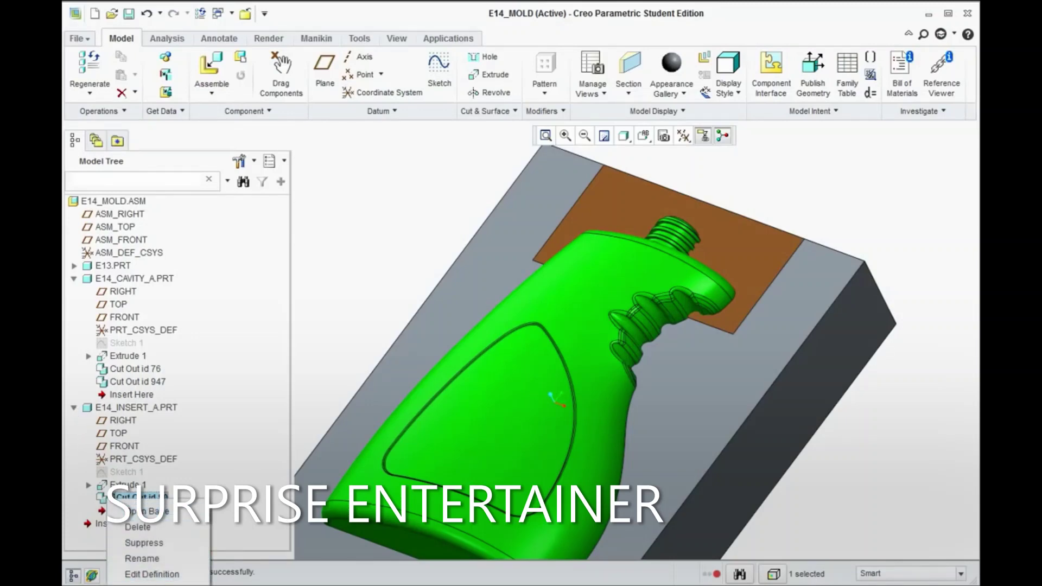
{"action": "left_click", "coordinate": [147, 573]}
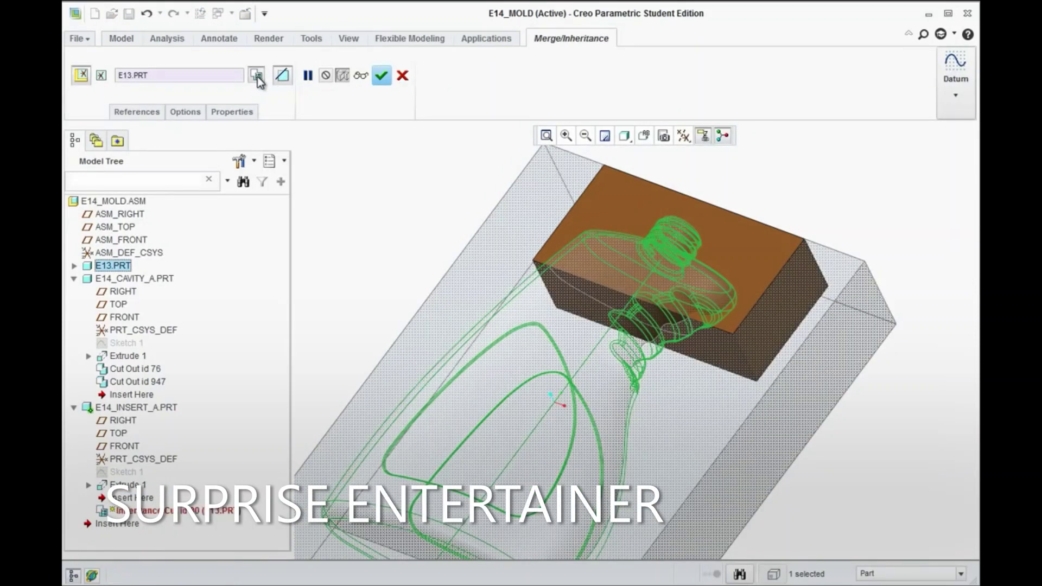
{"action": "left_click", "coordinate": [382, 75]}
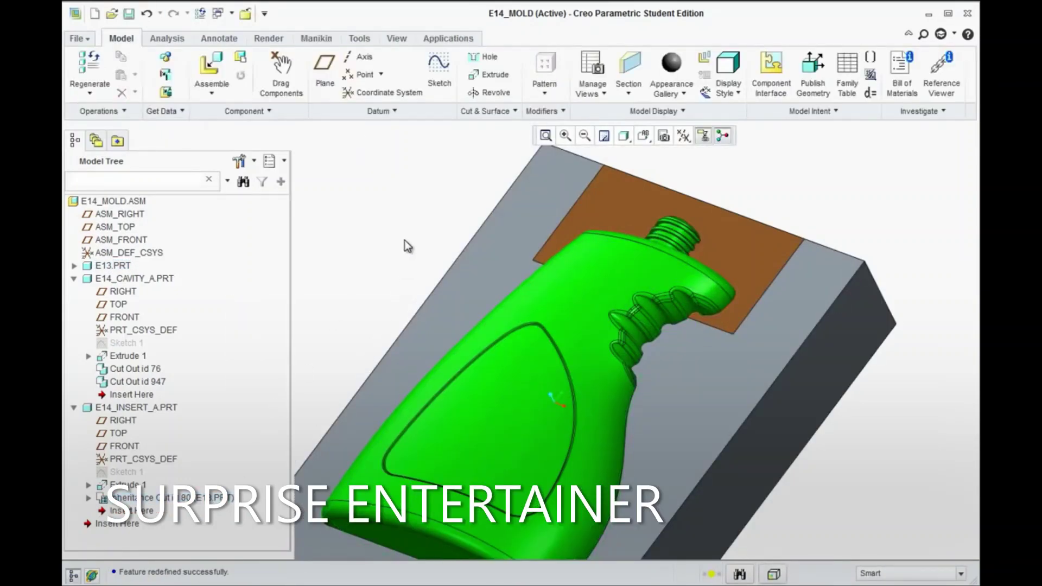
Step: Hide the bottle part E13 and inspect the impression left in the cavity block and neck insert
{"action": "mouse_move", "coordinate": [545, 310]}
{"action": "middle_mouse_down"}
{"action": "mouse_move", "coordinate": [570, 306]}
{"action": "mouse_move", "coordinate": [509, 424]}
{"action": "mouse_move", "coordinate": [500, 363]}
{"action": "middle_mouse_up"}
{"action": "left_click", "coordinate": [500, 363]}
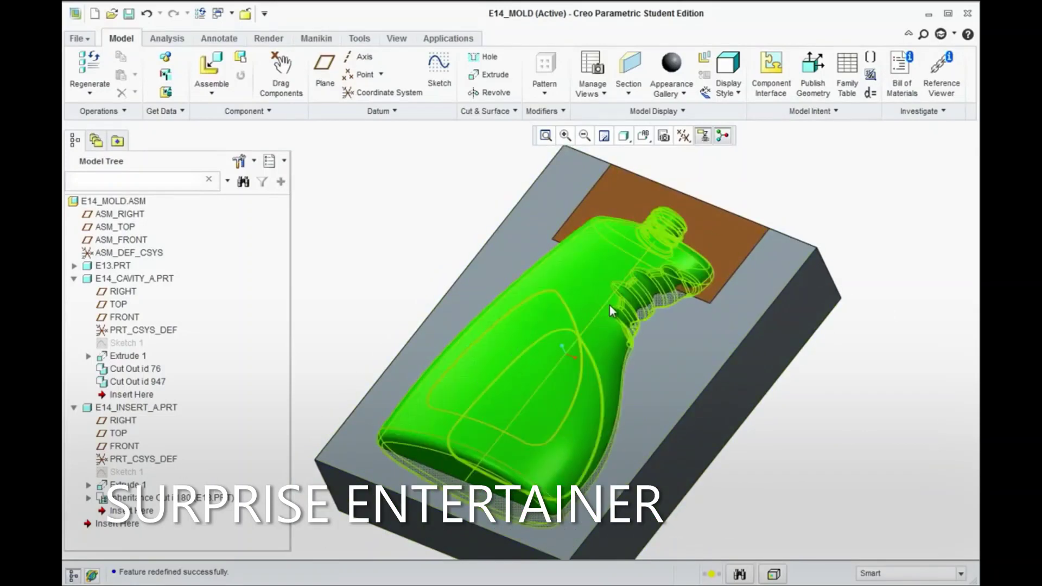
{"action": "right_click", "coordinate": [110, 269]}
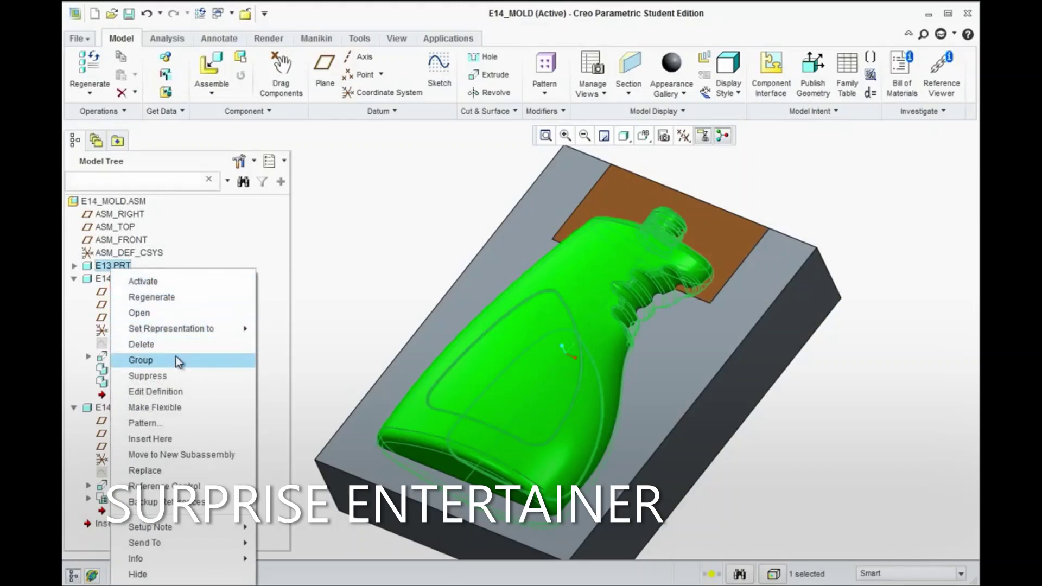
{"action": "left_click", "coordinate": [153, 574]}
{"action": "middle_click_drag", "start_coordinate": [414, 202], "coordinate": [686, 276]}
{"action": "scroll", "coordinate": [587, 216], "scroll_direction": "down", "scroll_amount": 5}
{"action": "middle_click_drag", "start_coordinate": [579, 261], "coordinate": [591, 221]}
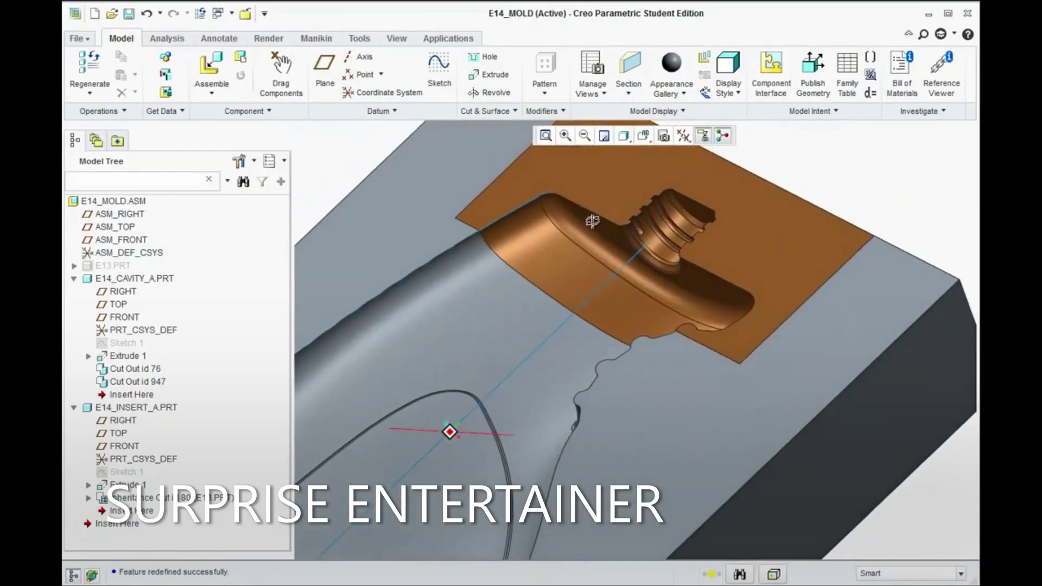
{"action": "key", "text": "ctrl+d"}
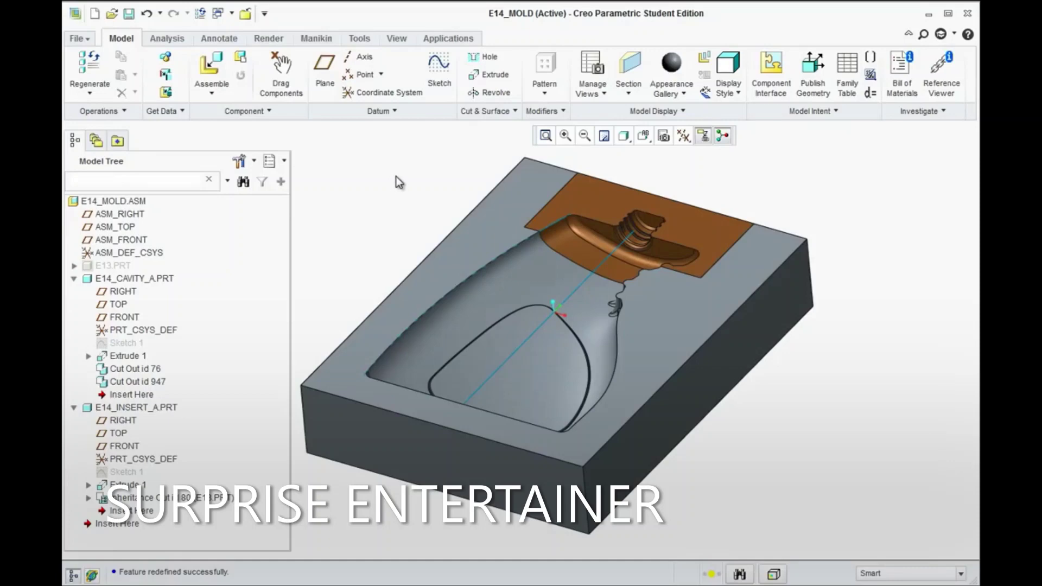
{"action": "middle_click_drag", "start_coordinate": [397, 178], "coordinate": [403, 204]}
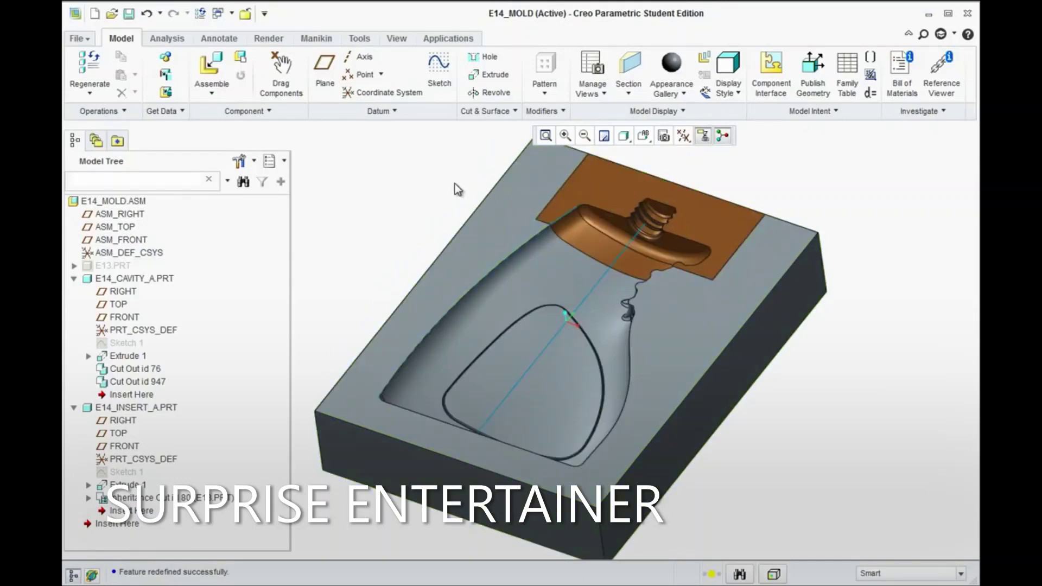
{"action": "right_click", "coordinate": [119, 268]}
{"action": "left_click", "coordinate": [276, 239]}
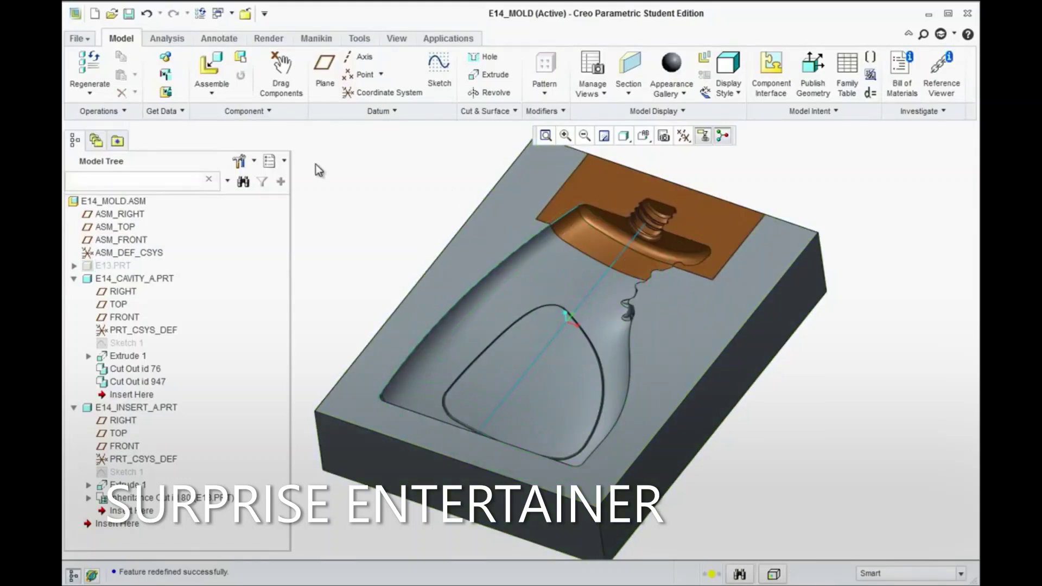
Step: Create a solid part component named E14_CAVITY_B in the assembly, copied from the existing template inlbs_part_solid.prt
{"action": "left_click", "coordinate": [242, 61]}
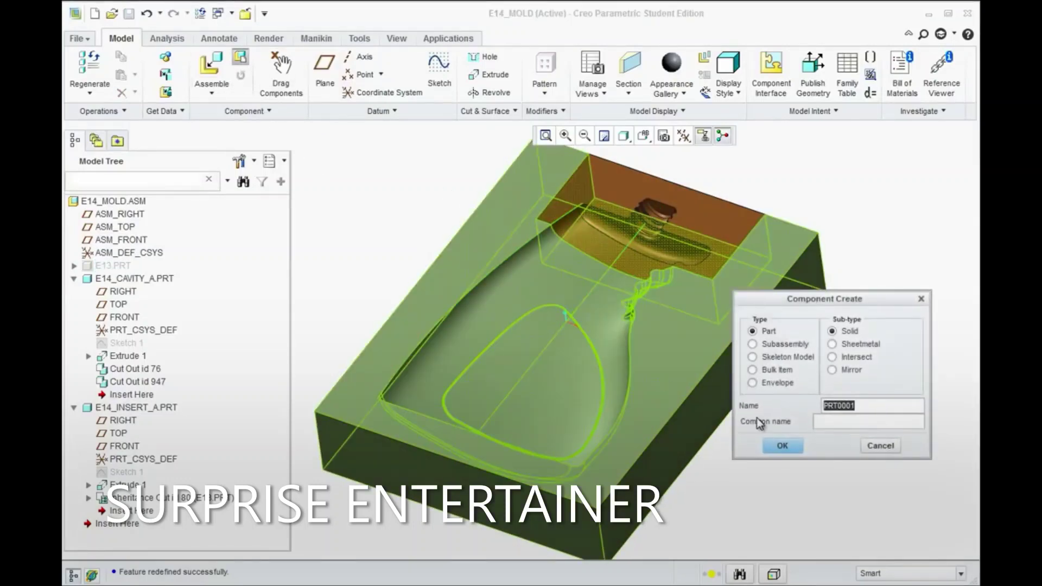
{"action": "type", "text": "E1"}
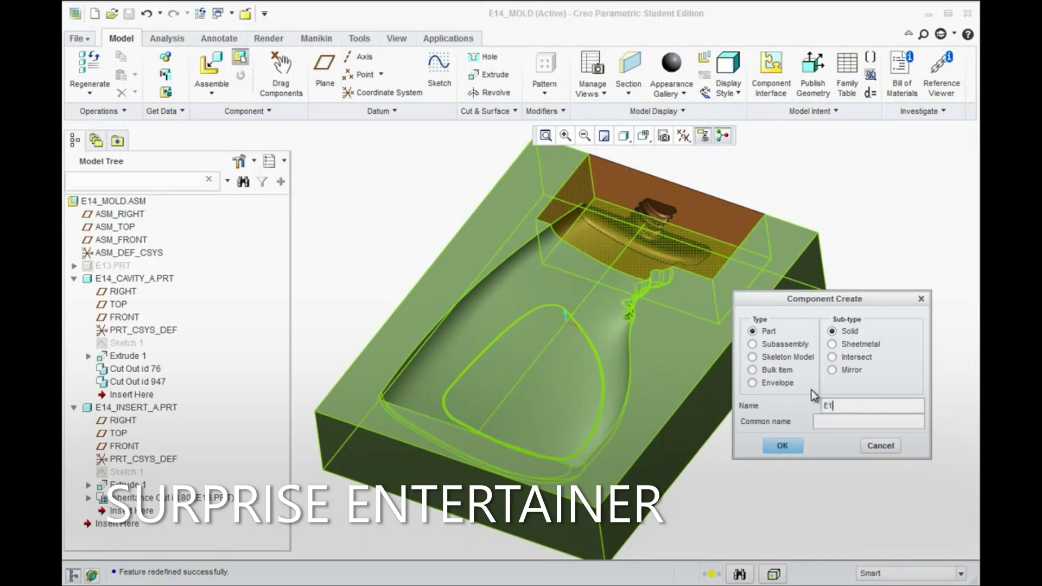
{"action": "type", "text": "4_CAVITY_B"}
{"action": "left_click", "coordinate": [782, 446]}
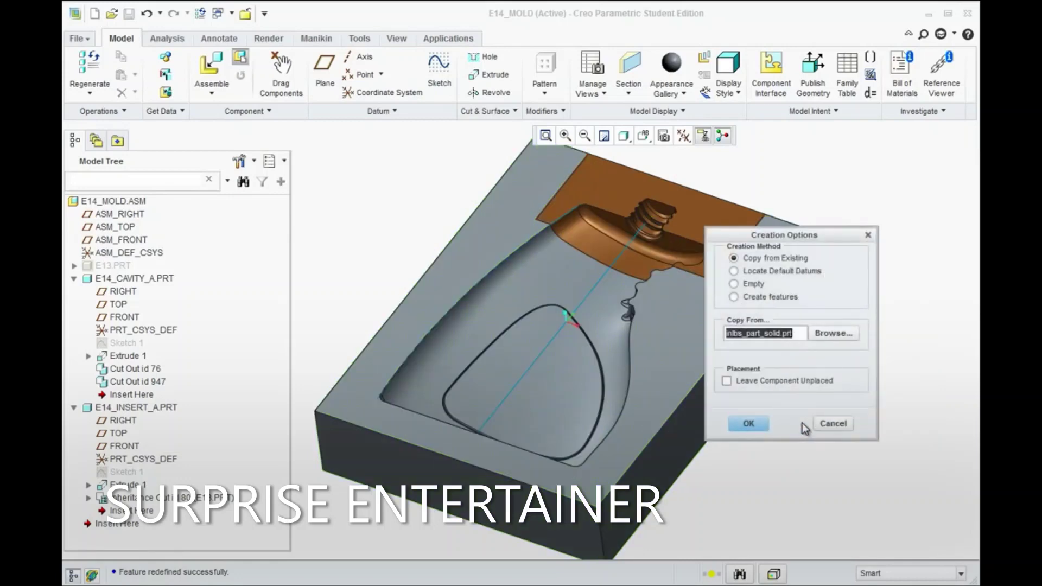
{"action": "left_click", "coordinate": [750, 421]}
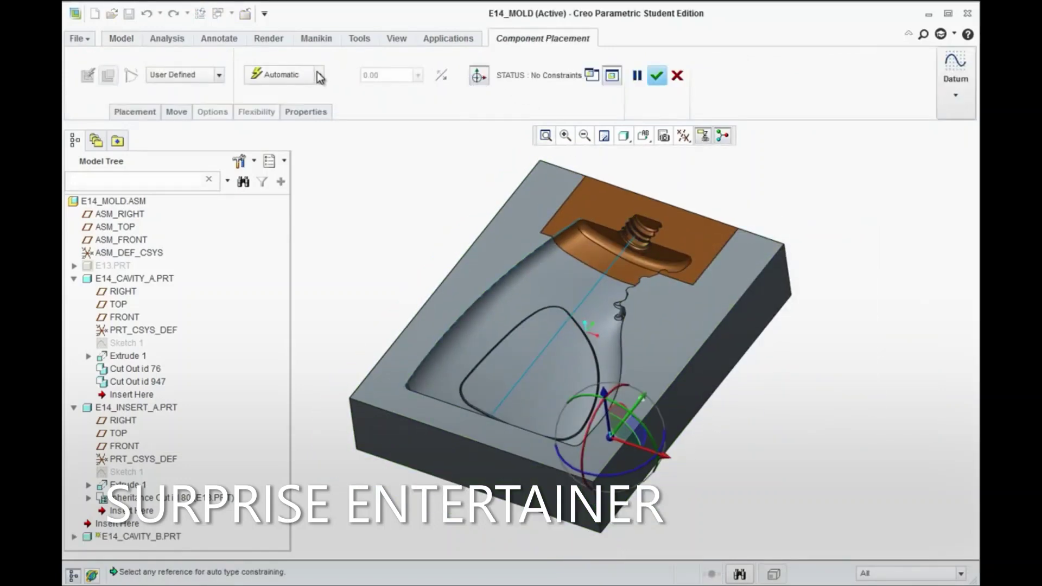
Step: Place E14_CAVITY_B in the assembly with the Default constraint
{"action": "left_click", "coordinate": [318, 76]}
{"action": "left_click", "coordinate": [277, 253]}
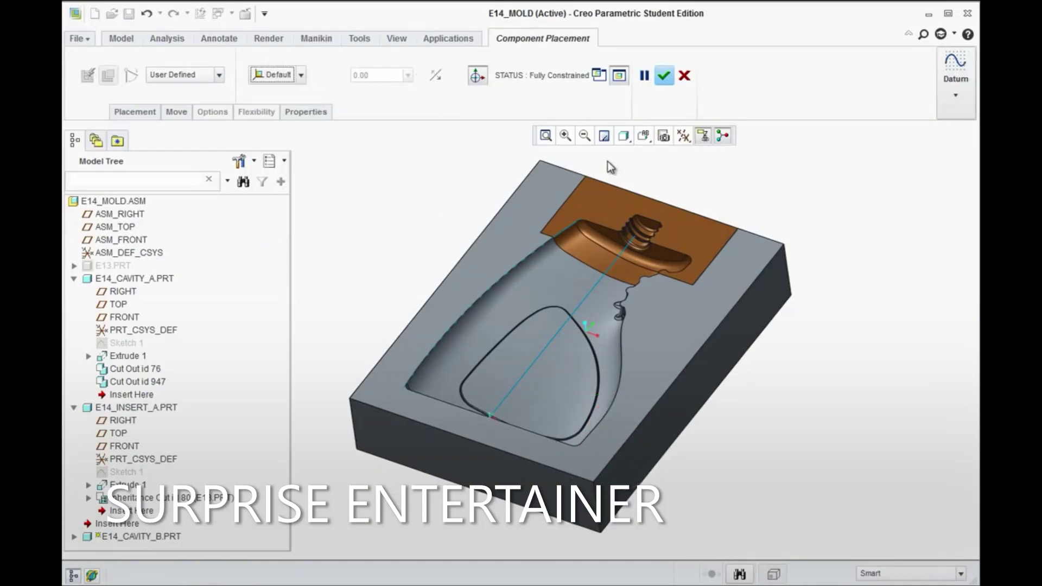
{"action": "left_click", "coordinate": [663, 76]}
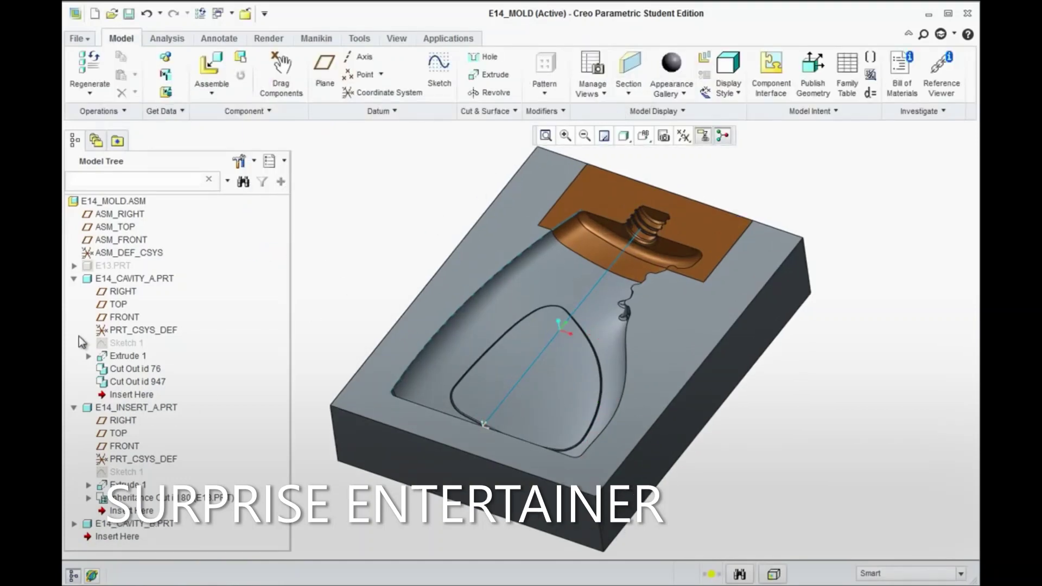
Step: Collapse the E14_CAVITY_A and E14_INSERT_A branches in the model tree and activate the part E14_CAVITY_B
{"action": "left_click", "coordinate": [74, 279]}
{"action": "left_click", "coordinate": [74, 292]}
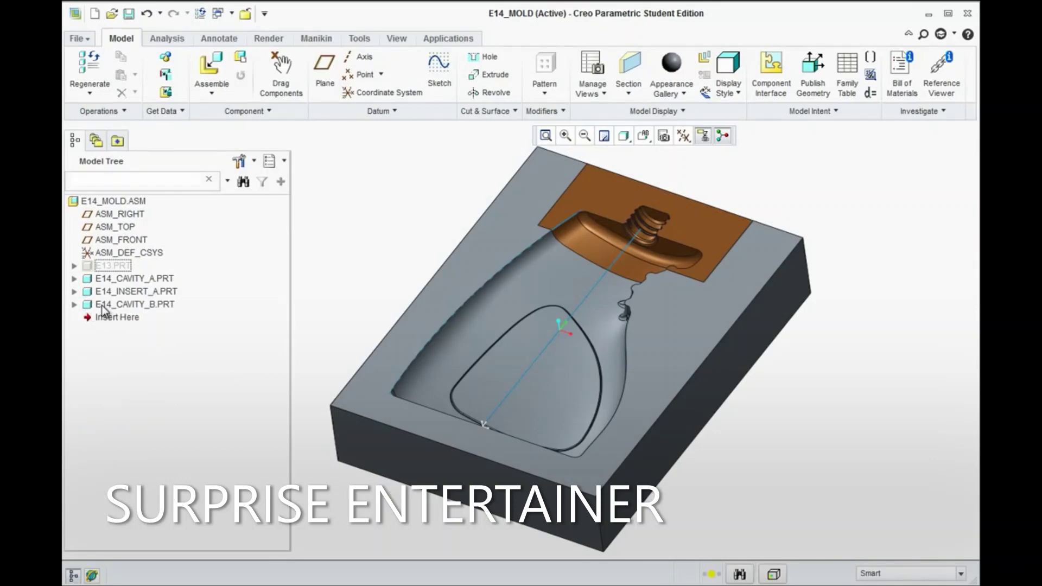
{"action": "left_click", "coordinate": [267, 112]}
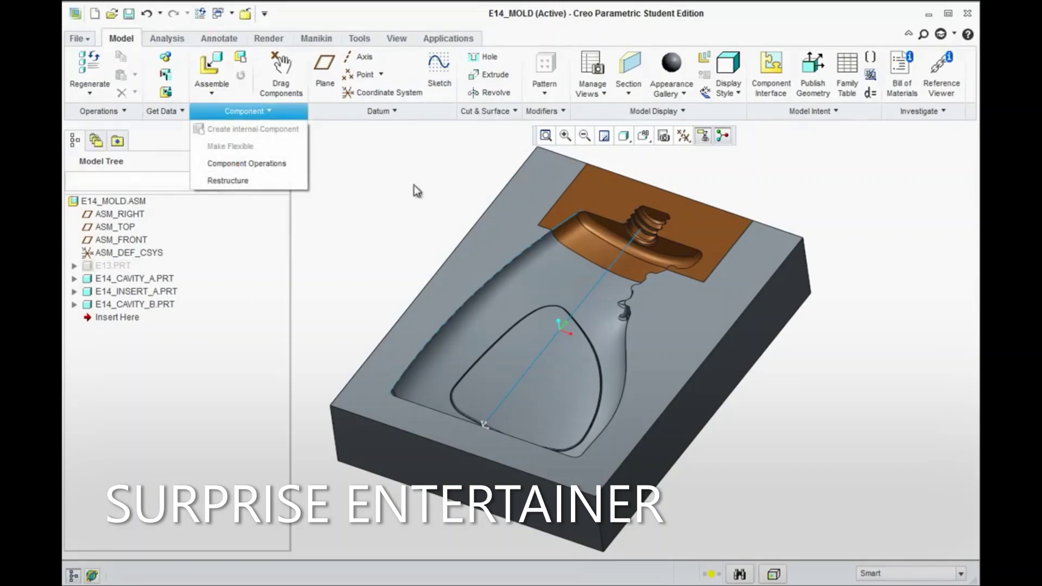
{"action": "right_click", "coordinate": [105, 306]}
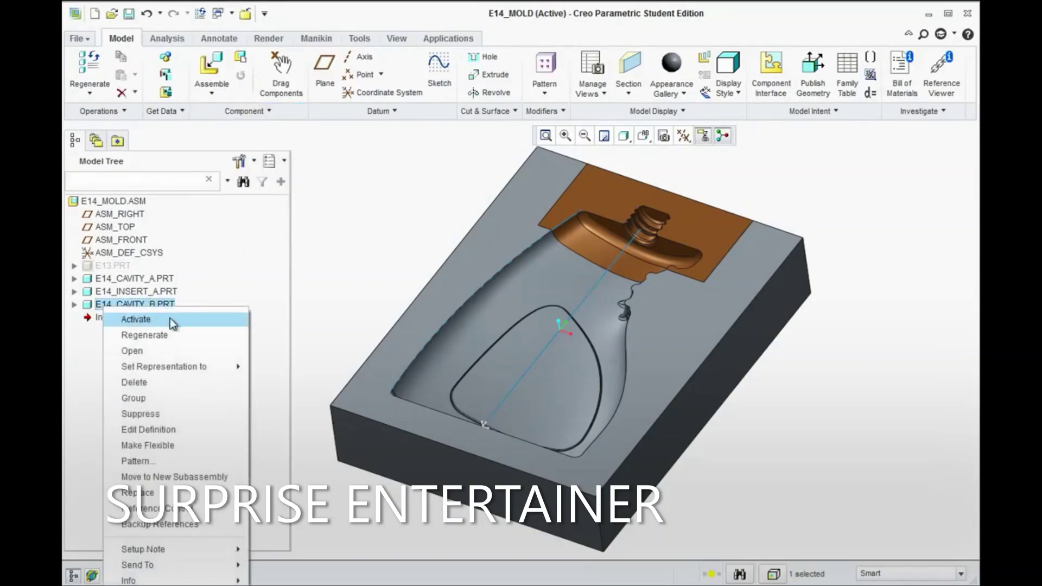
{"action": "left_click", "coordinate": [156, 321]}
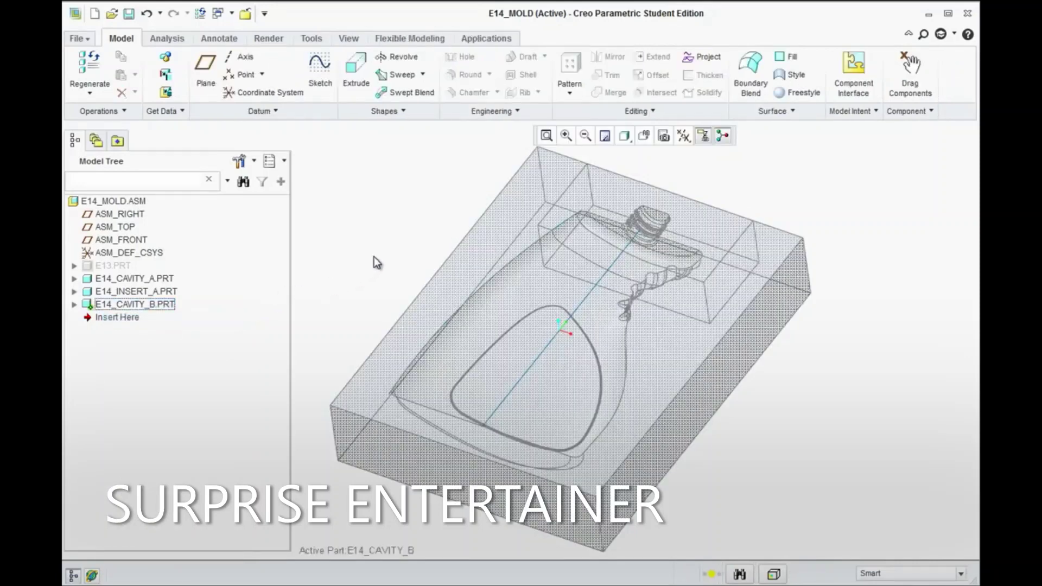
Step: Start a sketch on the parting face of E14_CAVITY_A and add the block's outer side faces as sketch references
{"action": "left_click", "coordinate": [319, 71]}
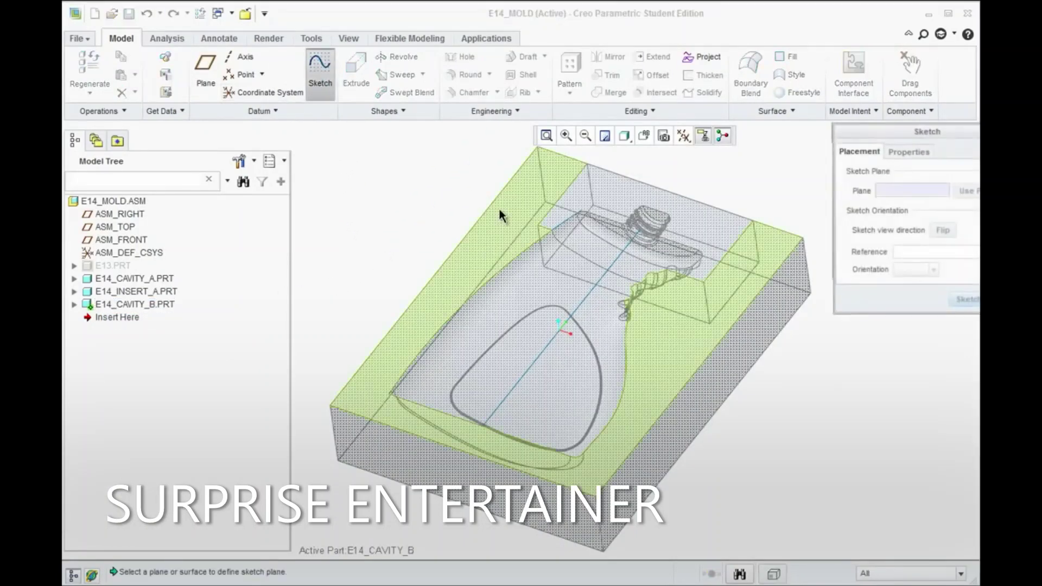
{"action": "left_click", "coordinate": [512, 208]}
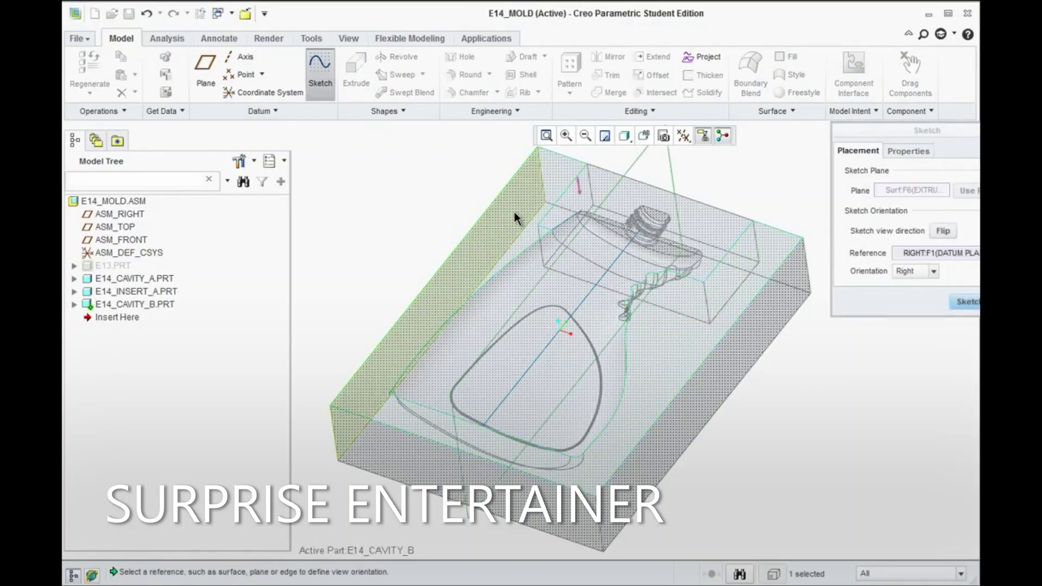
{"action": "left_click", "coordinate": [961, 302]}
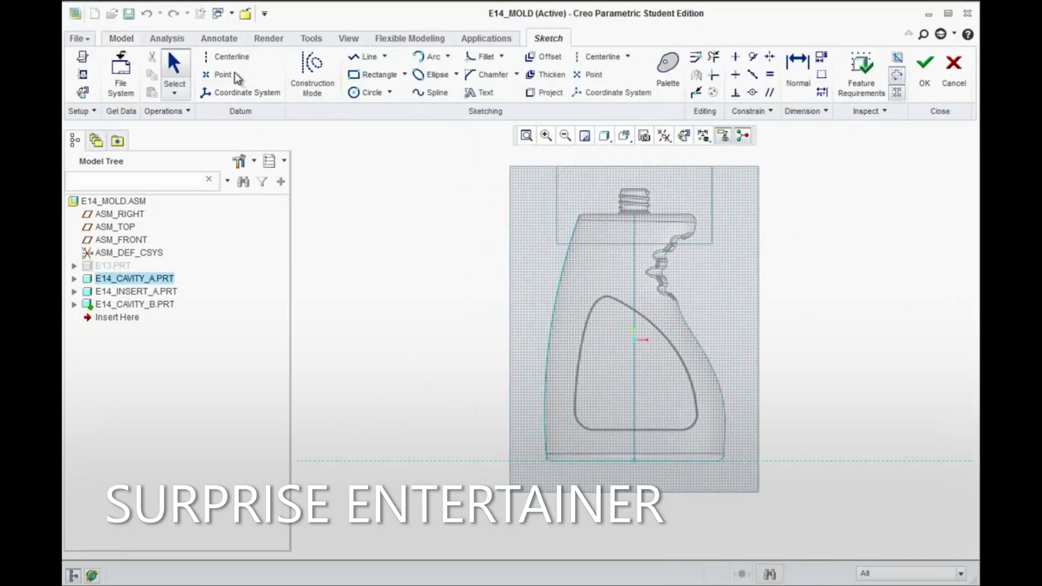
{"action": "left_click", "coordinate": [530, 169]}
{"action": "left_click", "coordinate": [511, 268]}
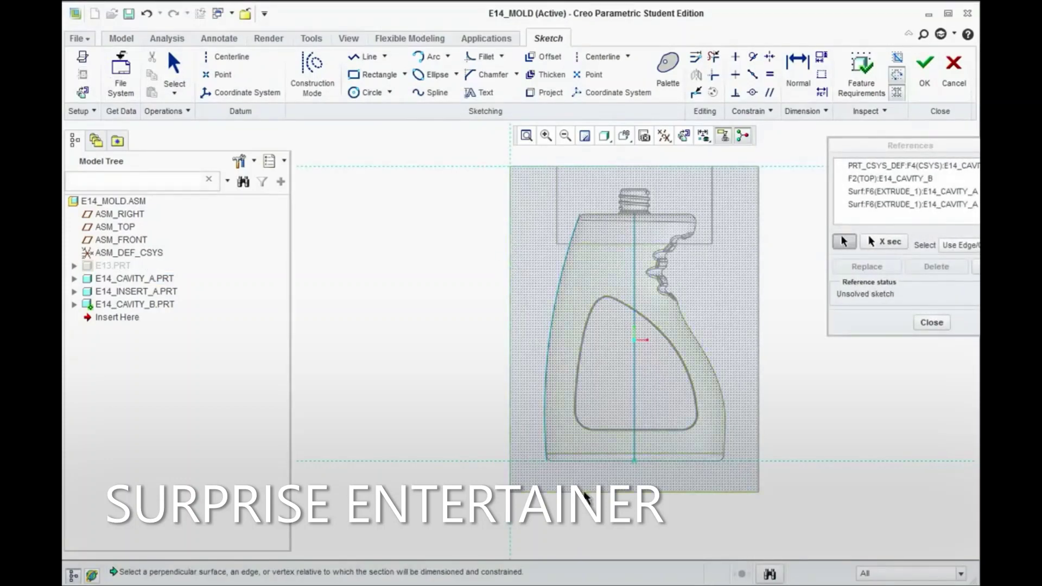
{"action": "left_click", "coordinate": [583, 492]}
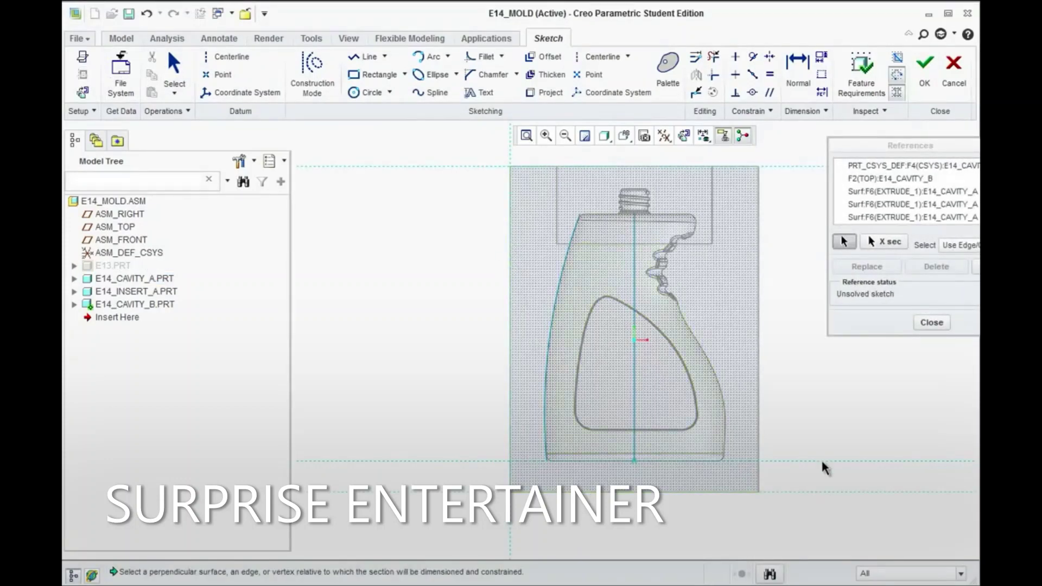
{"action": "left_click", "coordinate": [925, 325]}
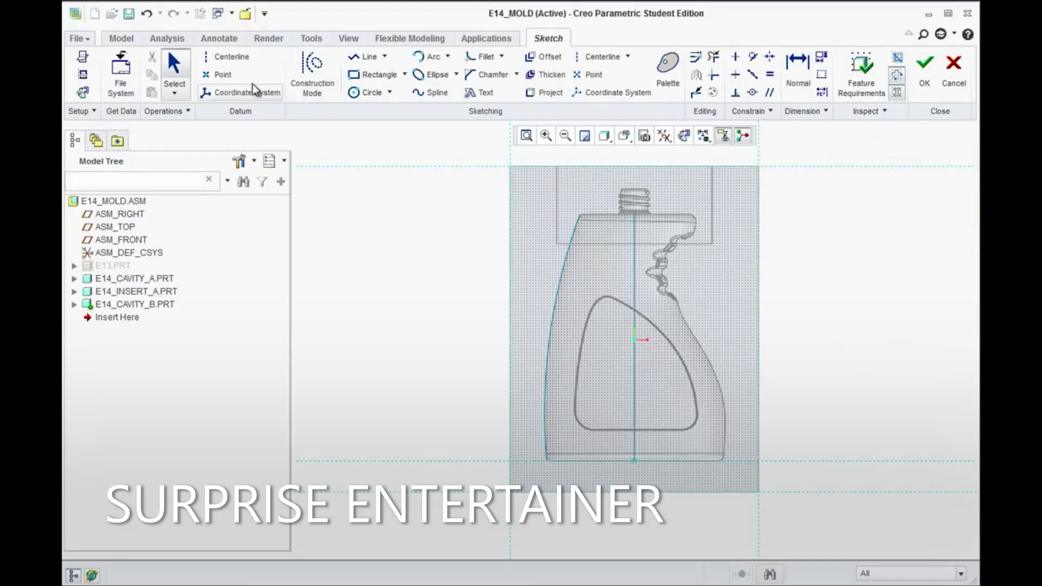
Step: Sketch a rectangle matching the full outline of the cavity block between opposite reference corners and finish the sketch
{"action": "left_click", "coordinate": [374, 74]}
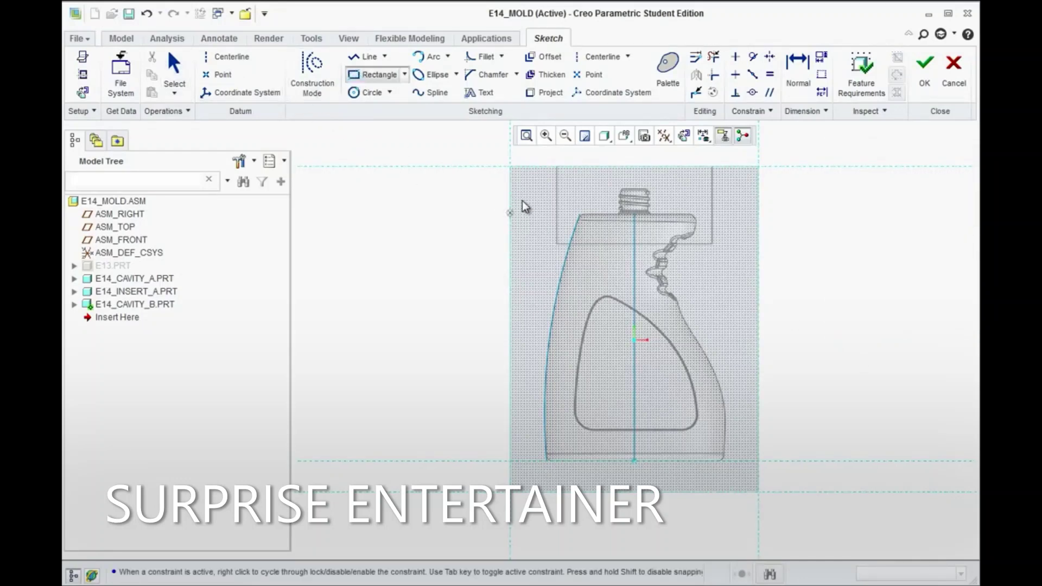
{"action": "left_click", "coordinate": [510, 167]}
{"action": "left_click", "coordinate": [760, 492]}
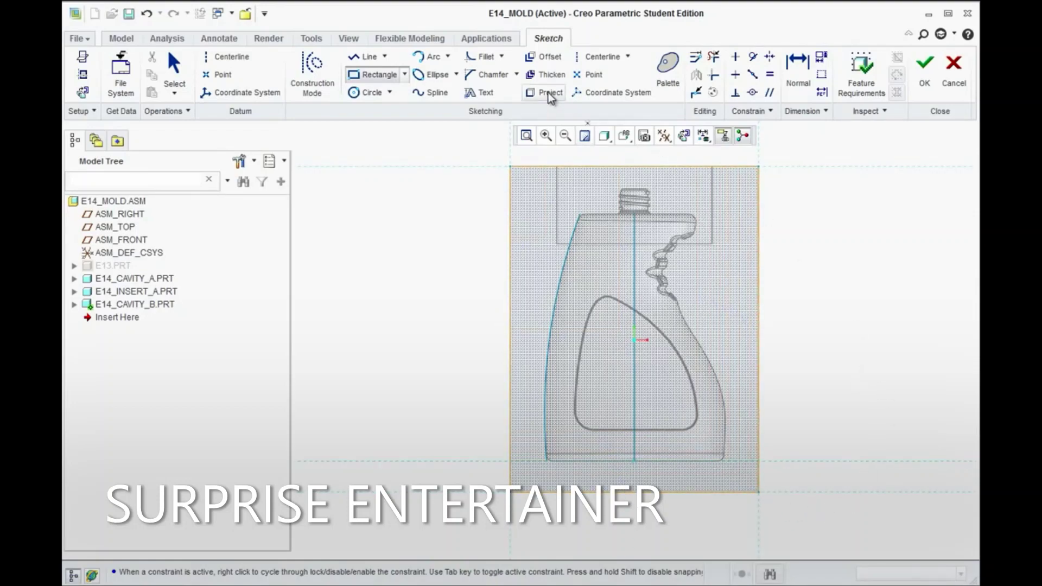
{"action": "key", "text": "ctrl+d"}
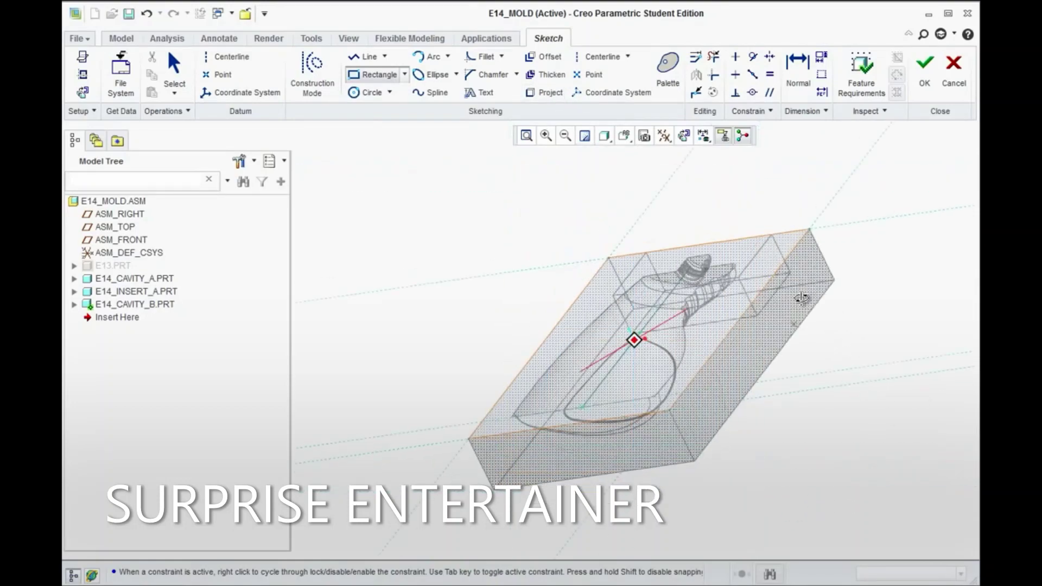
{"action": "left_click", "coordinate": [929, 80]}
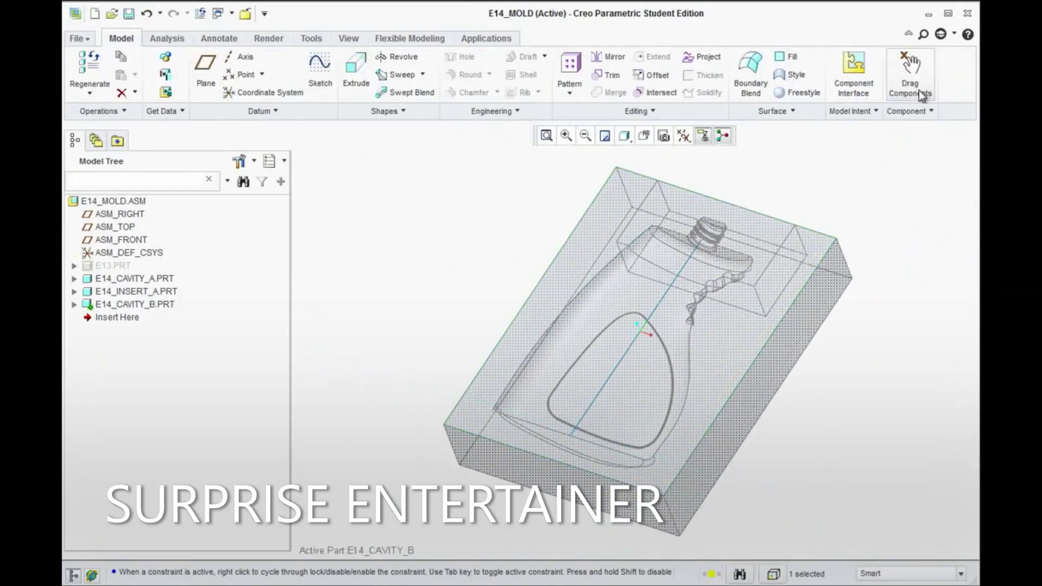
Step: Extrude the rectangle to a depth of 2 away from E14_CAVITY_A to form the E14_CAVITY_B block
{"action": "left_click", "coordinate": [356, 68]}
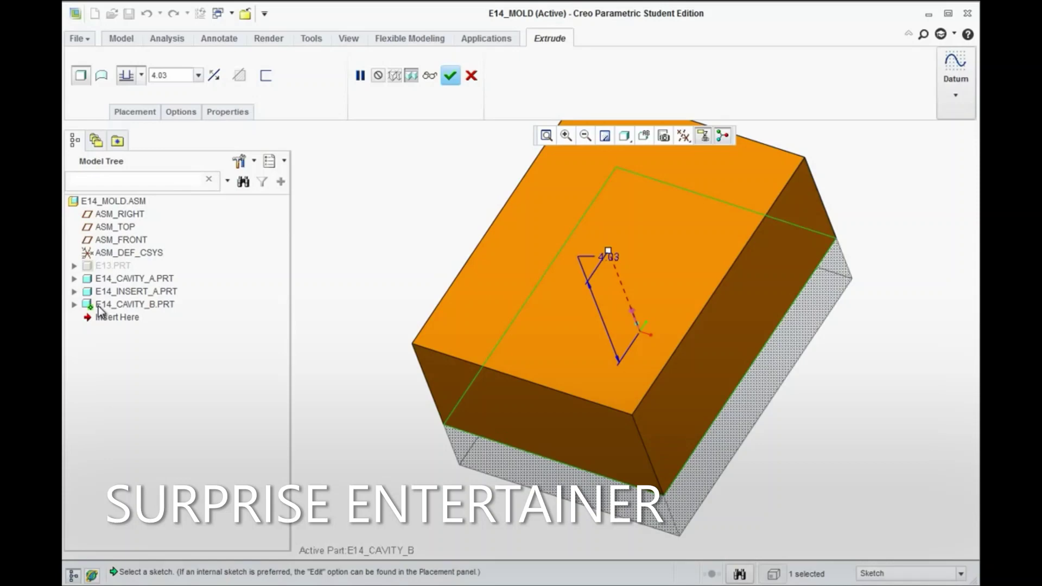
{"action": "double_click", "coordinate": [612, 257]}
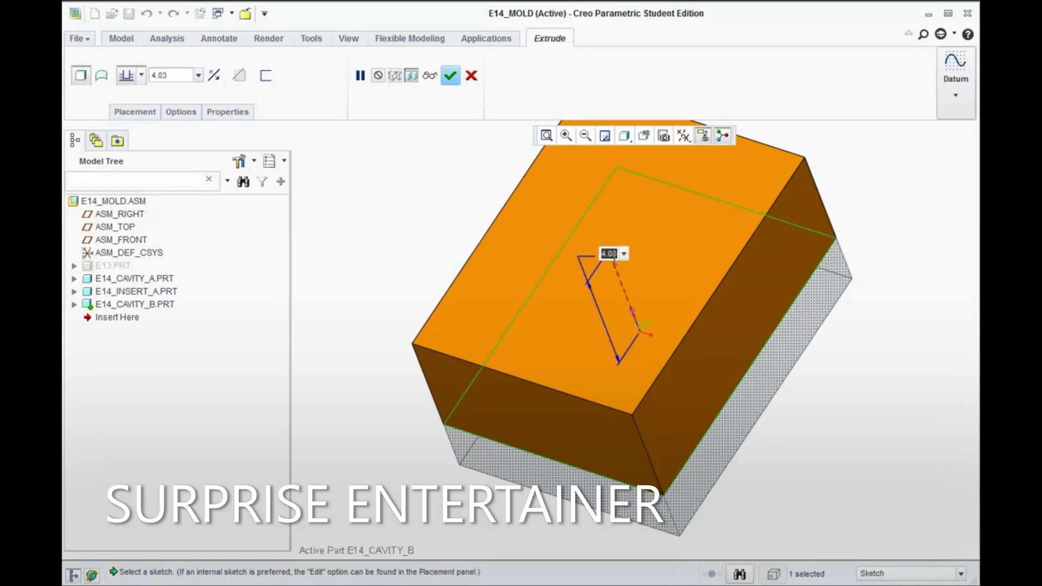
{"action": "type", "text": "2"}
{"action": "key", "text": "Return"}
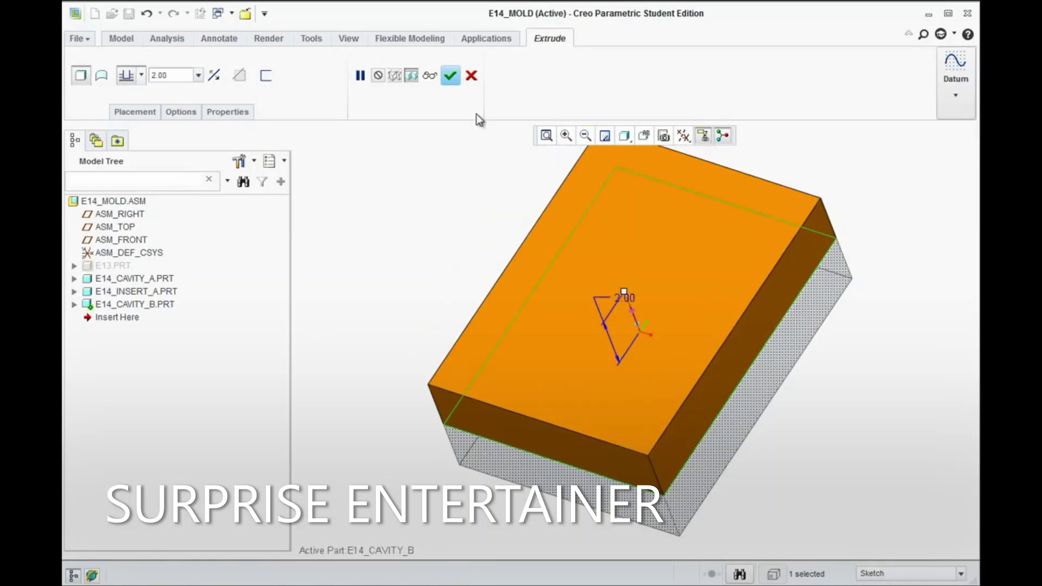
{"action": "left_click", "coordinate": [450, 75]}
{"action": "middle_click_drag", "start_coordinate": [694, 386], "coordinate": [579, 244]}
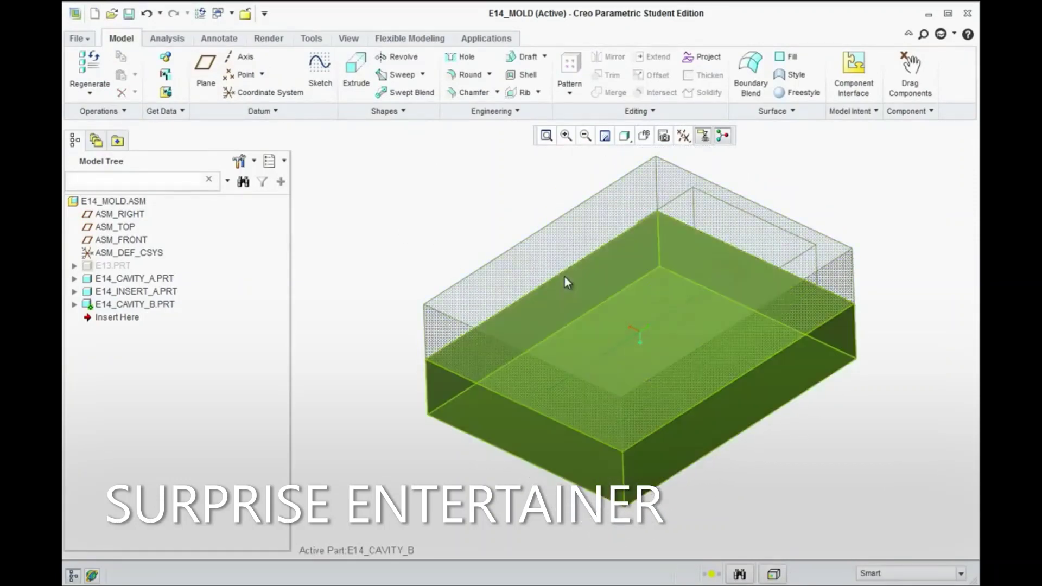
Step: Unhide the bottle part E13 and hide E14_CAVITY_A in the mold assembly
{"action": "scroll", "coordinate": [567, 280], "scroll_direction": "down", "scroll_amount": 2}
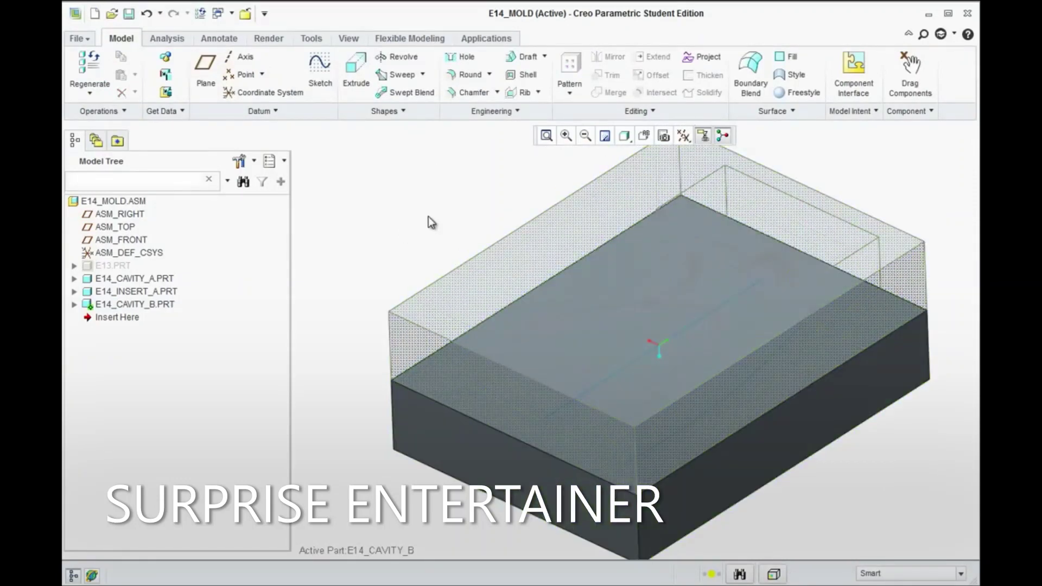
{"action": "right_click", "coordinate": [114, 267]}
{"action": "left_click", "coordinate": [150, 370]}
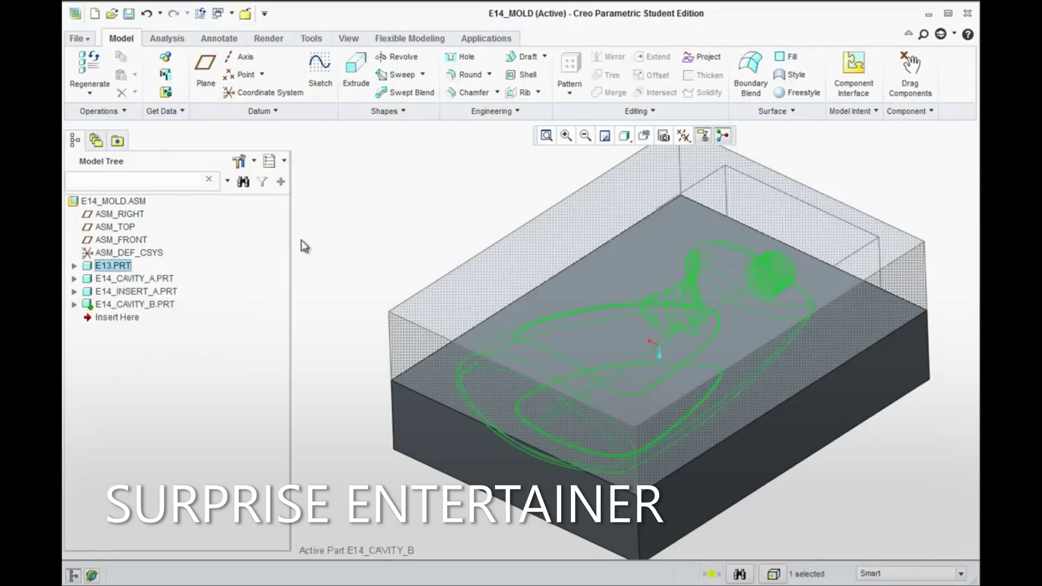
{"action": "left_click", "coordinate": [325, 235]}
{"action": "mouse_move", "coordinate": [360, 227]}
{"action": "middle_mouse_down"}
{"action": "mouse_move", "coordinate": [346, 234]}
{"action": "mouse_move", "coordinate": [365, 225]}
{"action": "middle_mouse_up"}
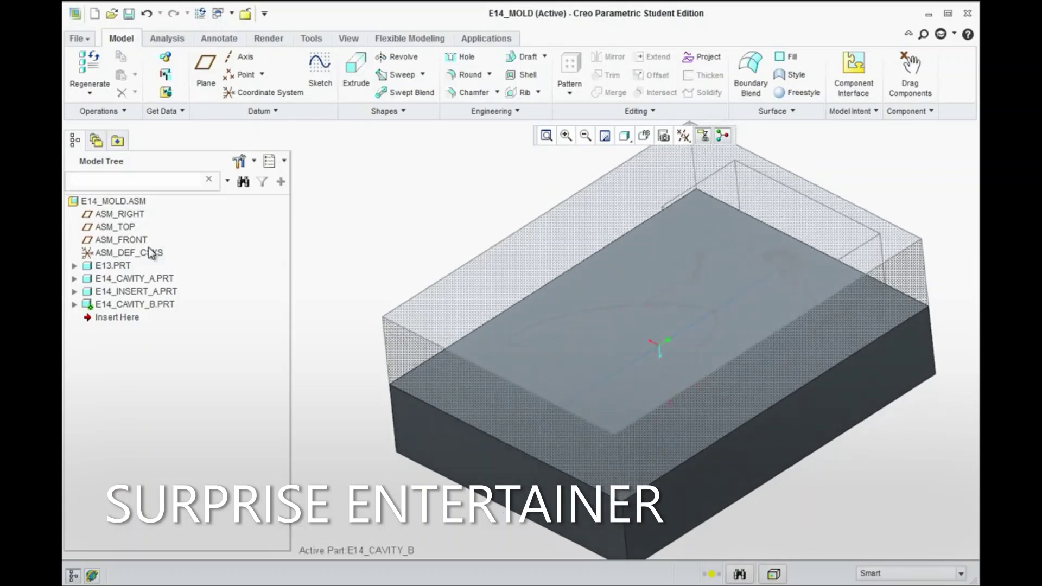
{"action": "right_click", "coordinate": [111, 281]}
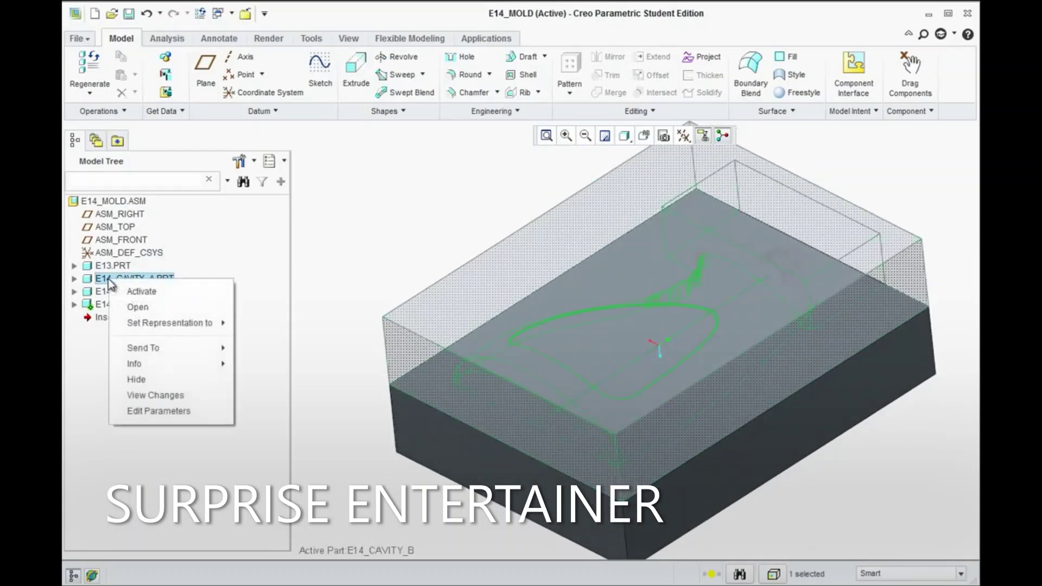
{"action": "left_click", "coordinate": [139, 379]}
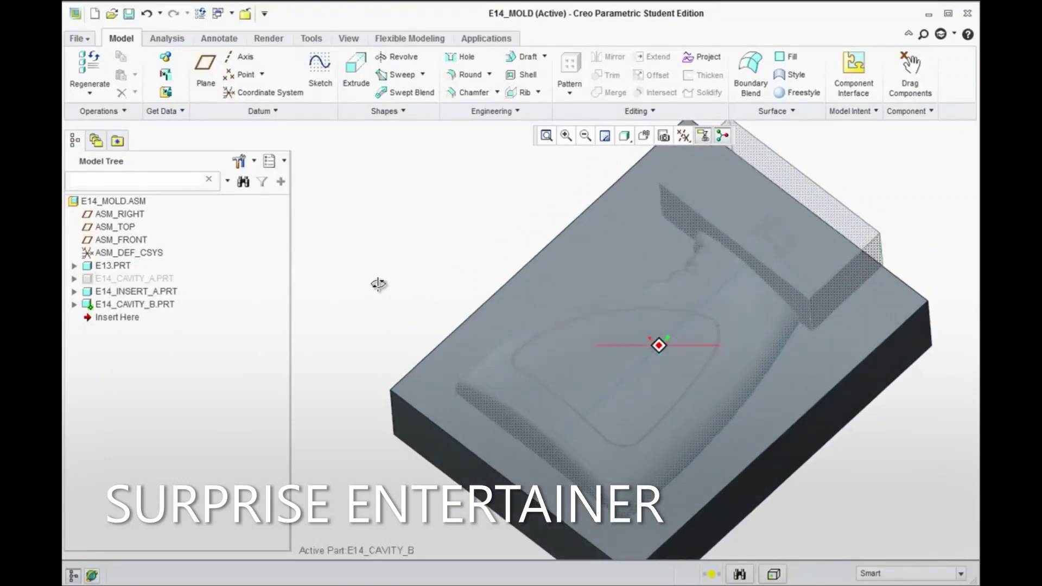
{"action": "middle_click_drag", "start_coordinate": [441, 258], "coordinate": [418, 271]}
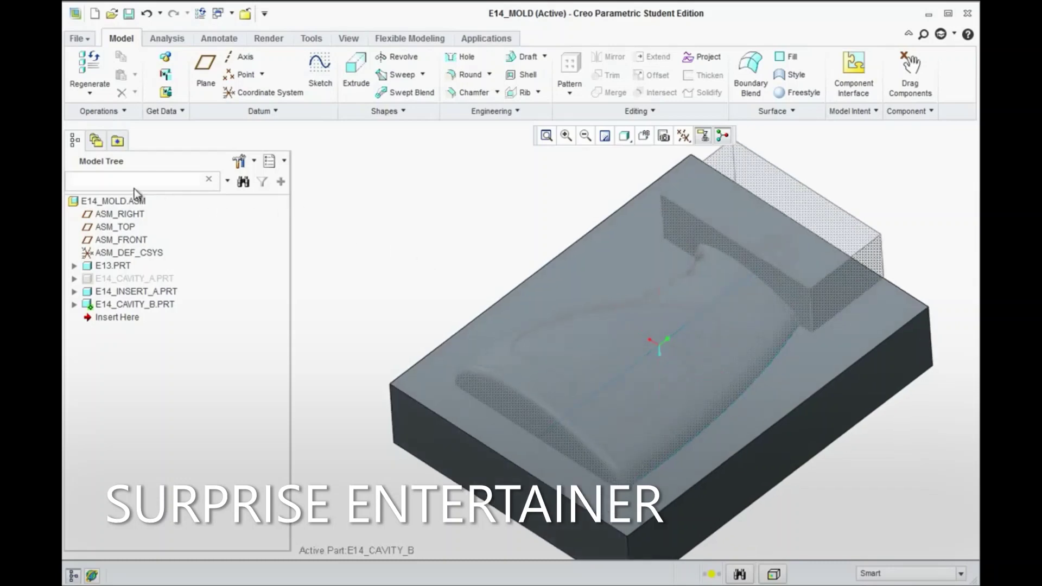
Step: Activate the top-level assembly E14_MOLD and cut out bottle part E13 from E14_CAVITY_B as a Reference cut-out
{"action": "right_click", "coordinate": [98, 203]}
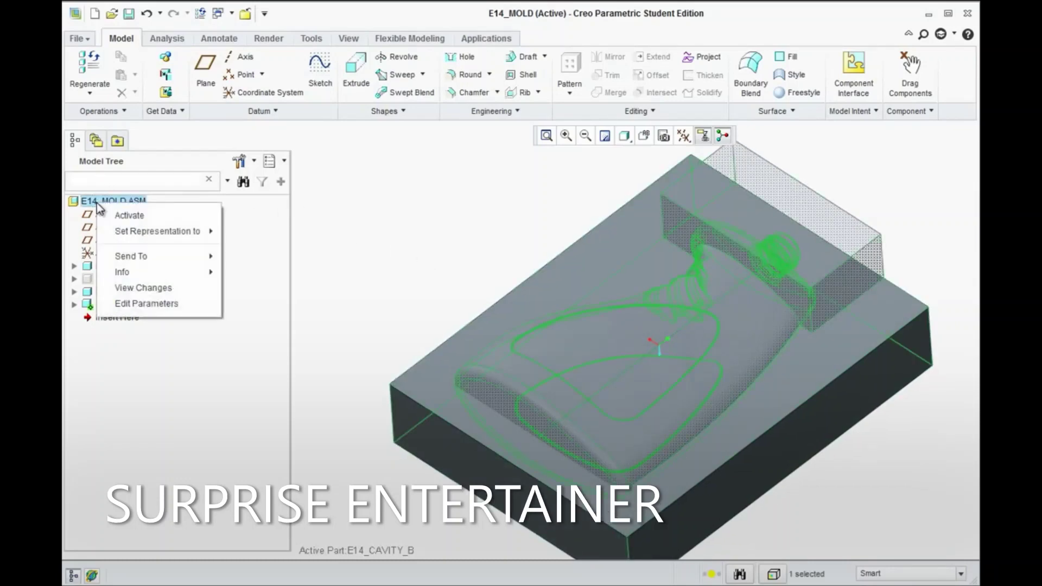
{"action": "left_click", "coordinate": [129, 216]}
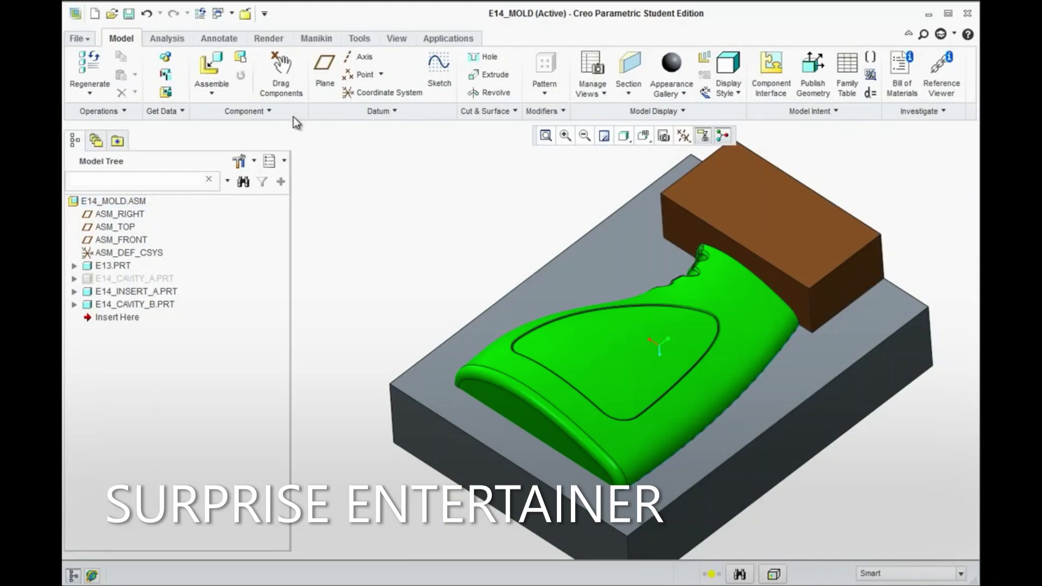
{"action": "left_click", "coordinate": [260, 113]}
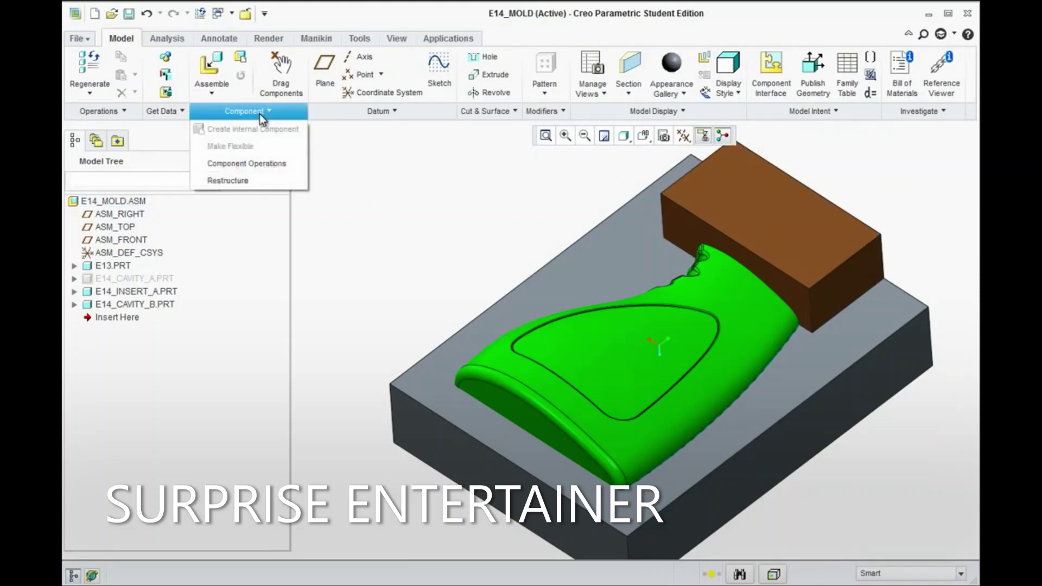
{"action": "left_click", "coordinate": [253, 164]}
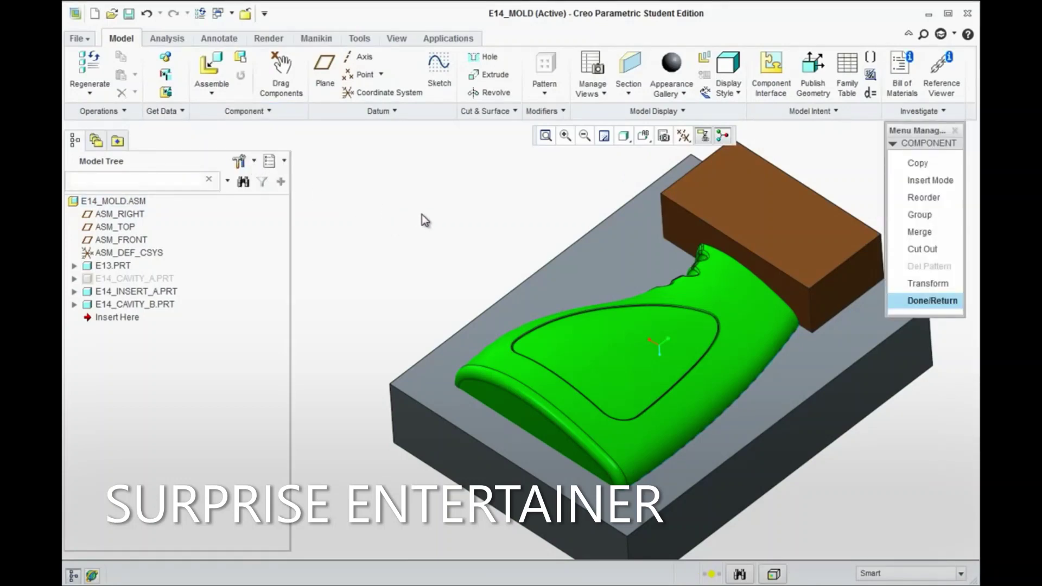
{"action": "left_click", "coordinate": [922, 249]}
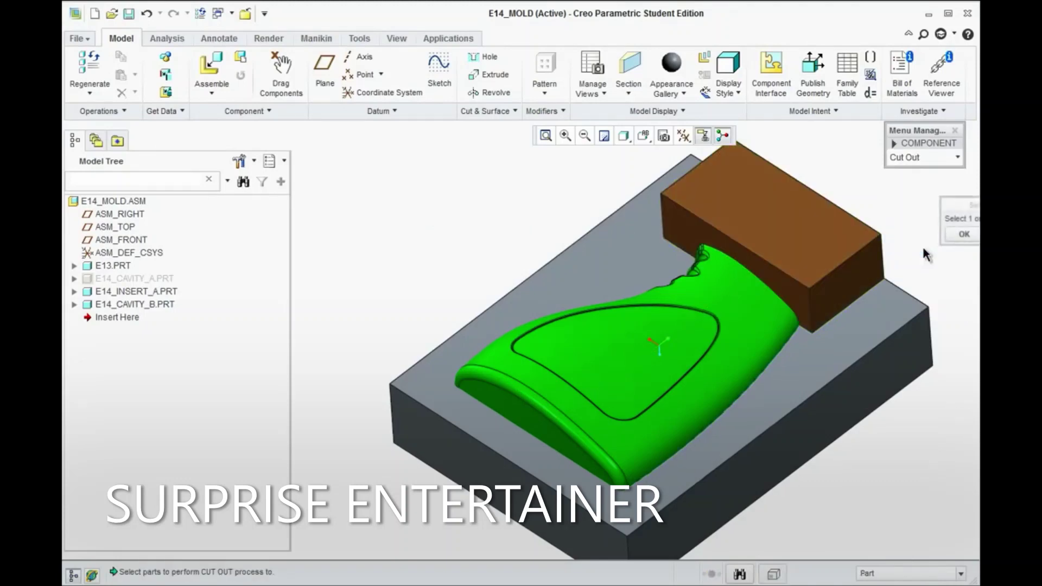
{"action": "left_click", "coordinate": [599, 265]}
{"action": "left_click", "coordinate": [957, 235]}
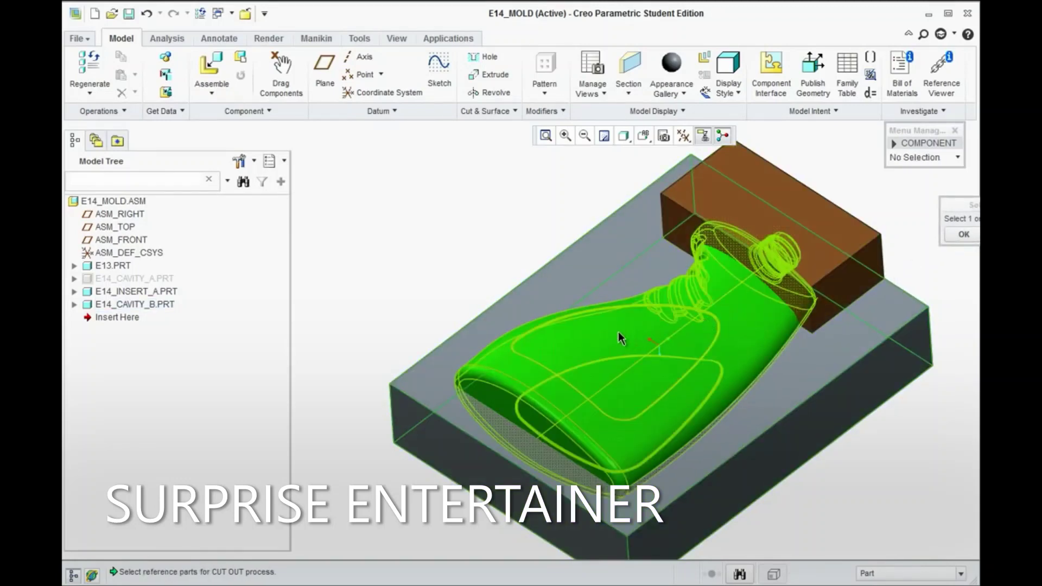
{"action": "left_click", "coordinate": [617, 332]}
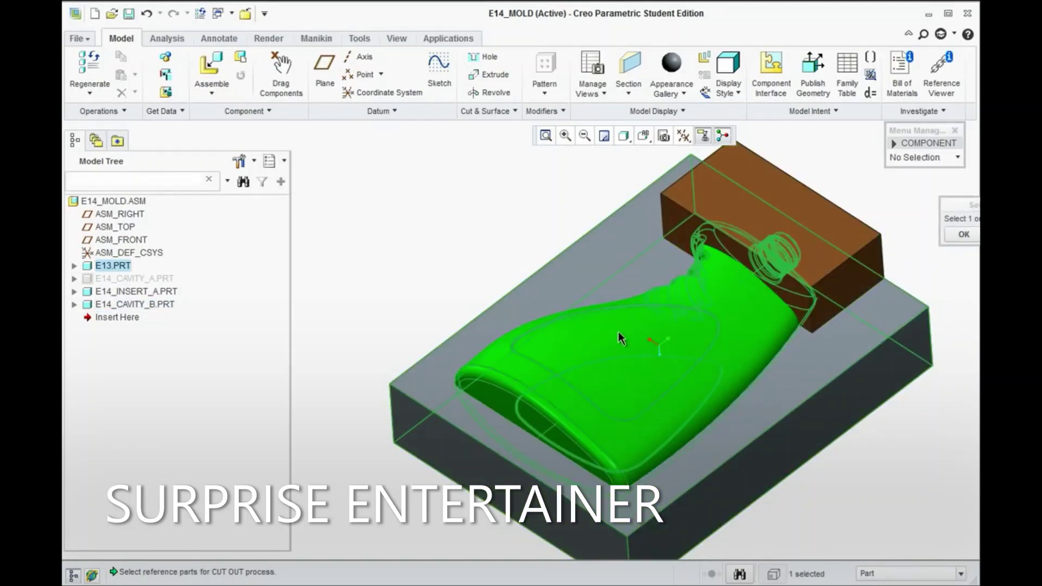
{"action": "left_click", "coordinate": [960, 235]}
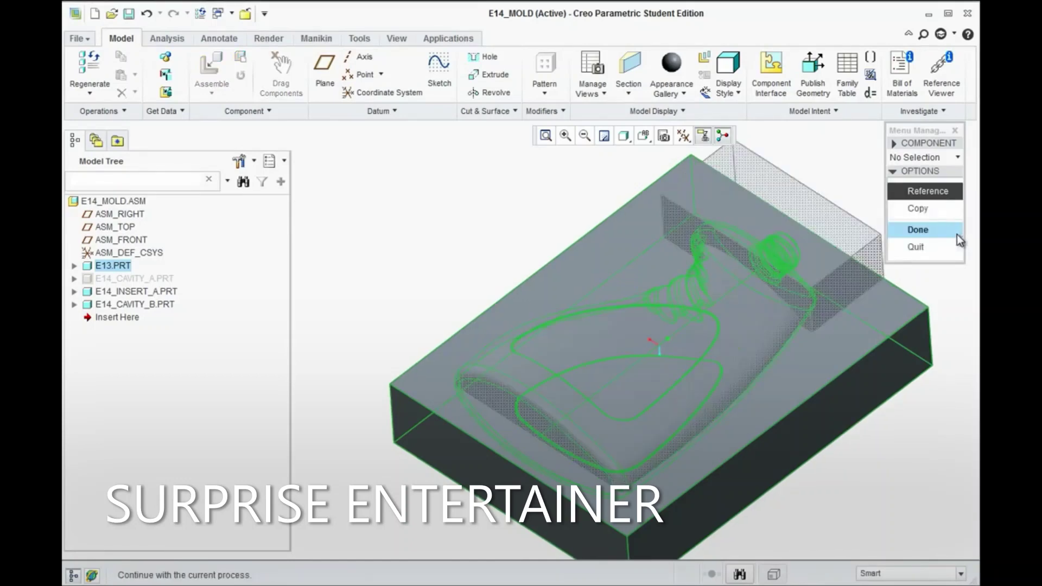
{"action": "left_click", "coordinate": [917, 231]}
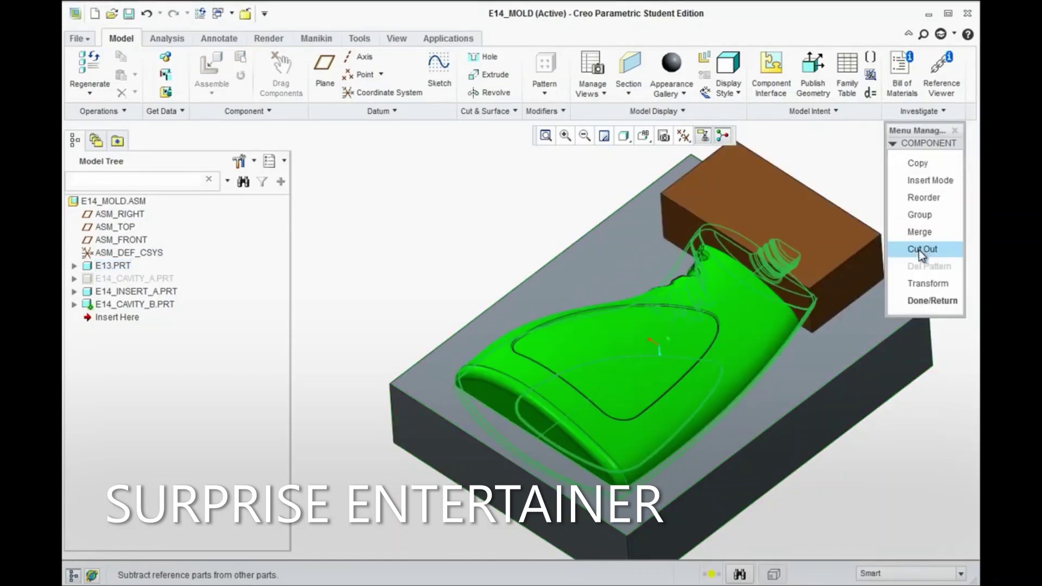
{"action": "left_click", "coordinate": [926, 299]}
{"action": "left_click", "coordinate": [458, 238]}
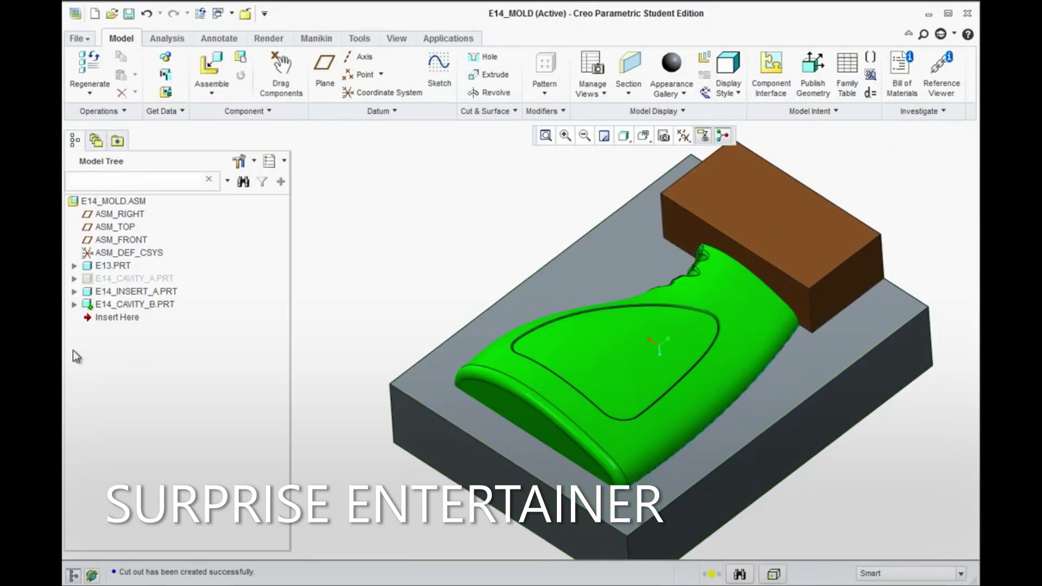
Step: Expand the E14_CAVITY_B branch and temporarily hide E13 to inspect the cut-out cavity, then show E13 again
{"action": "left_click", "coordinate": [75, 305]}
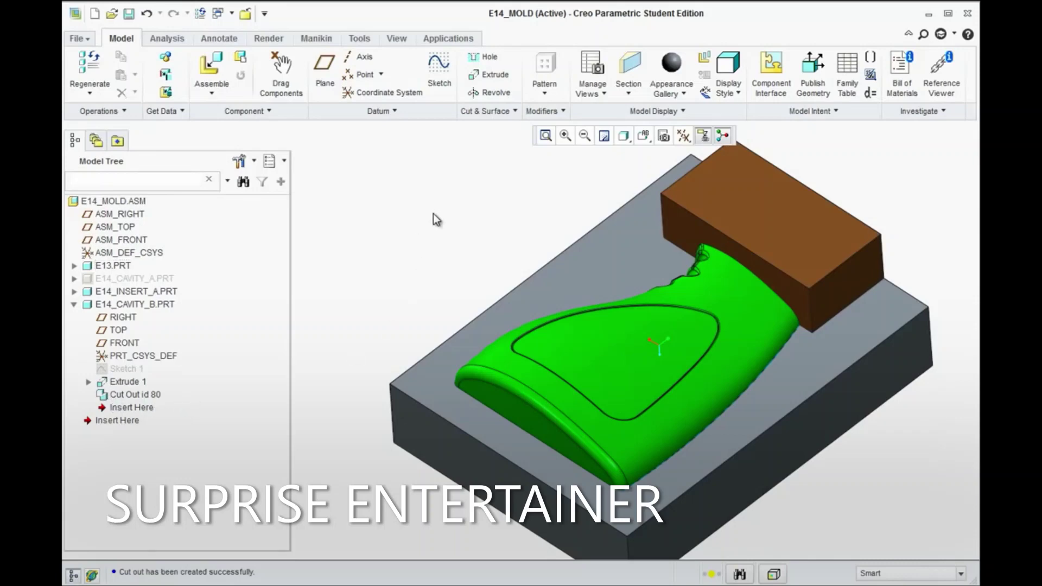
{"action": "right_click", "coordinate": [107, 266]}
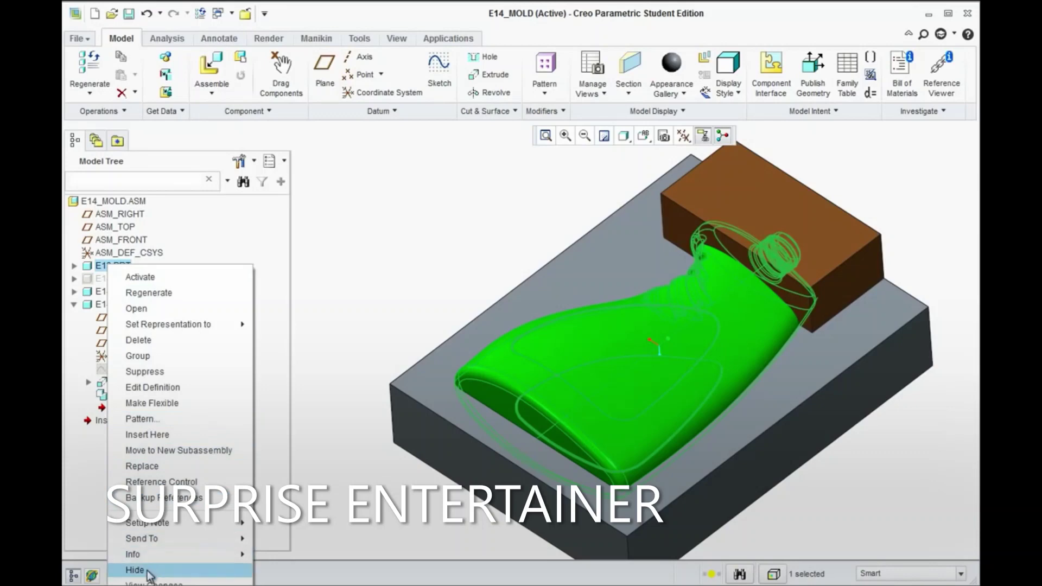
{"action": "left_click", "coordinate": [148, 574]}
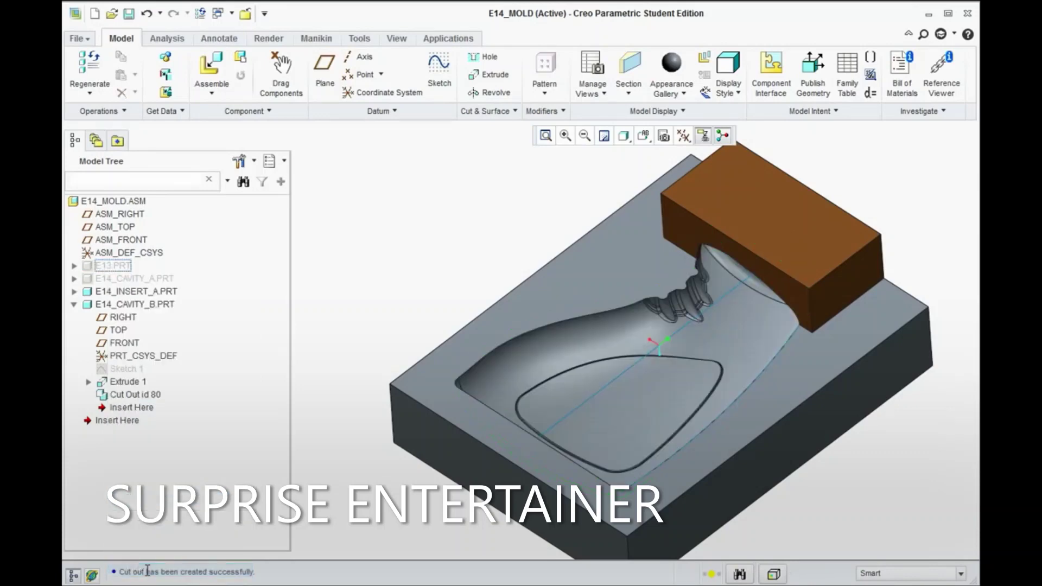
{"action": "right_click", "coordinate": [91, 266]}
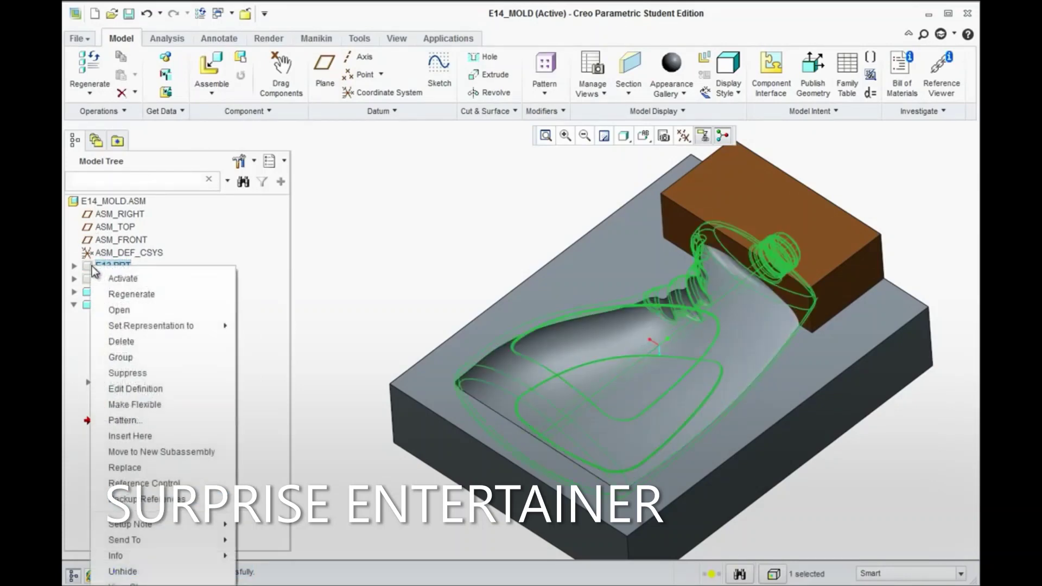
{"action": "left_click", "coordinate": [126, 571]}
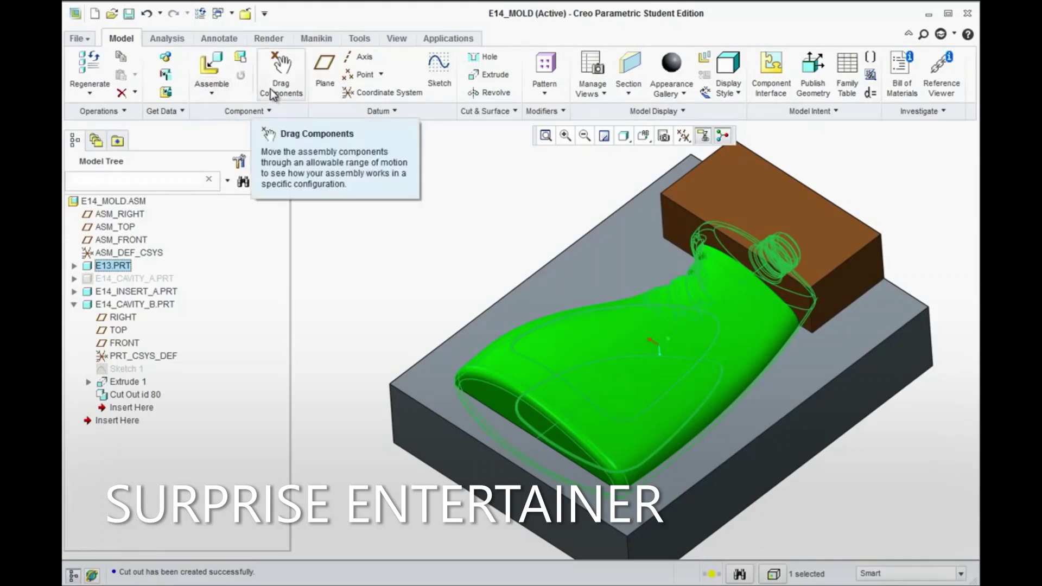
Step: Create a solid part named E14_CORE_B by copying the existing solid part template and place it with the Default constraint
{"action": "left_click", "coordinate": [240, 57]}
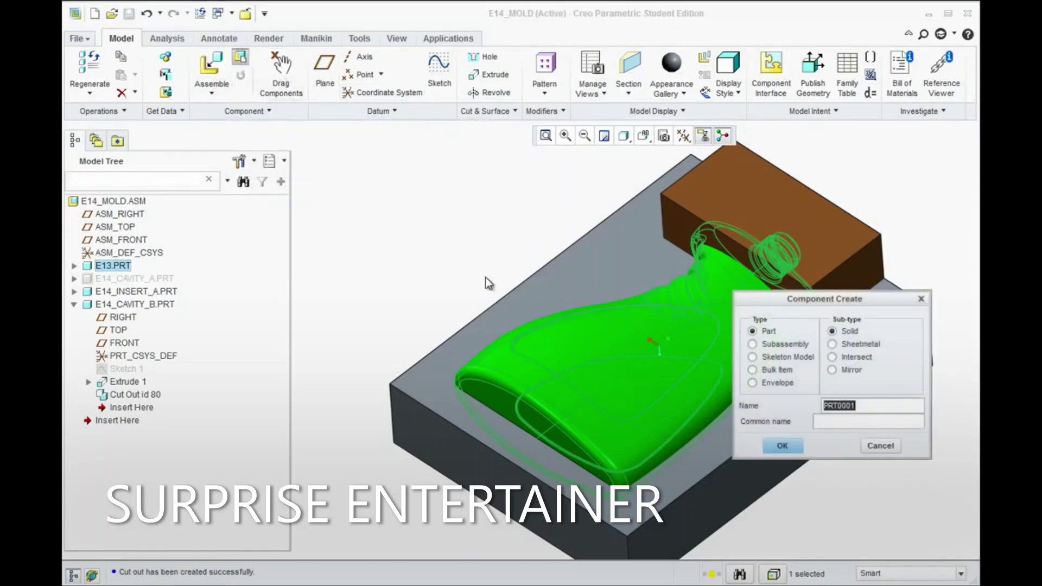
{"action": "type", "text": "E14_CORE_B"}
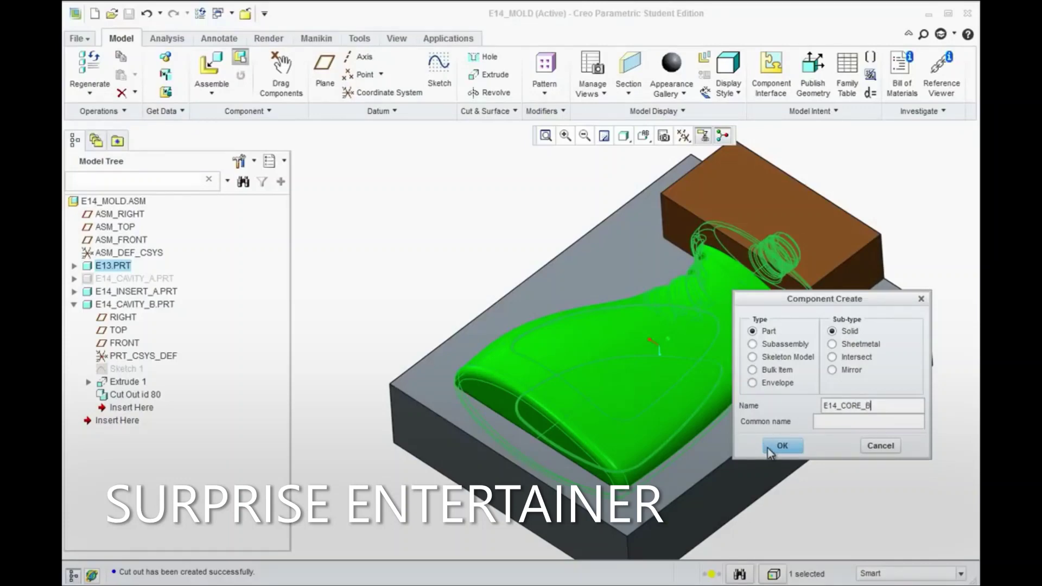
{"action": "left_click", "coordinate": [767, 448]}
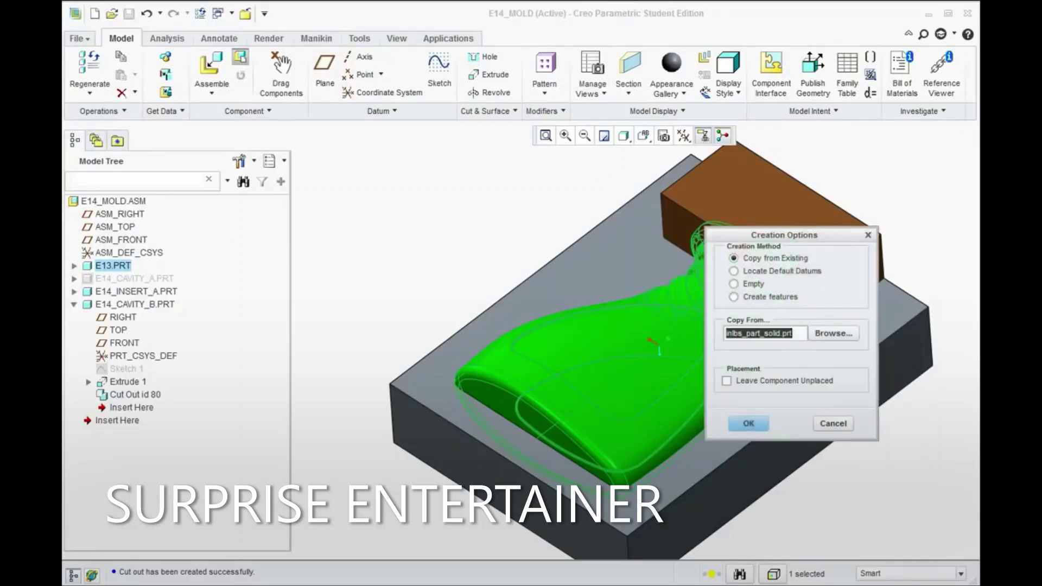
{"action": "left_click", "coordinate": [748, 422]}
{"action": "left_click", "coordinate": [314, 75]}
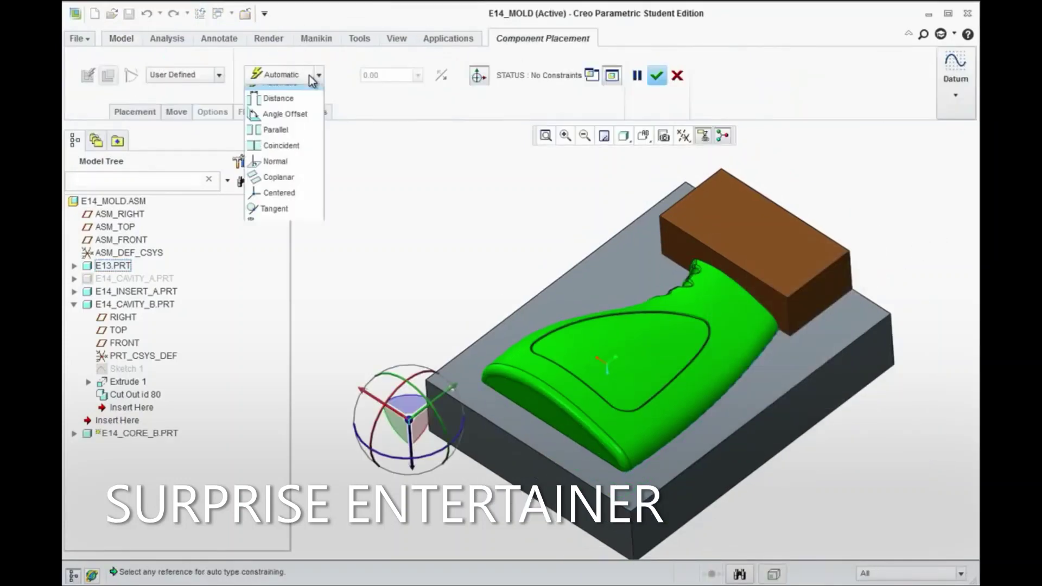
{"action": "left_click", "coordinate": [271, 250]}
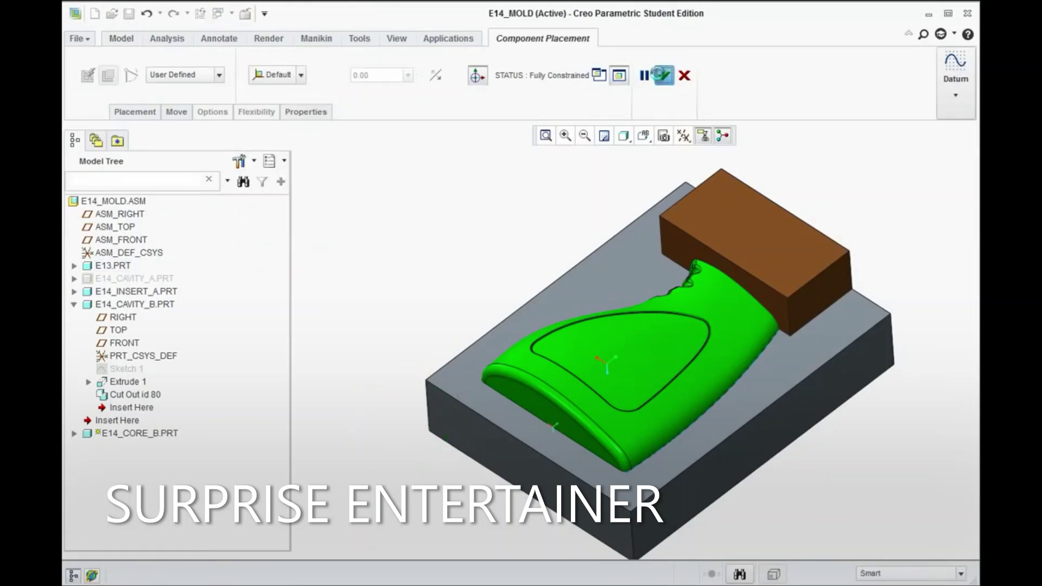
{"action": "left_click", "coordinate": [656, 75]}
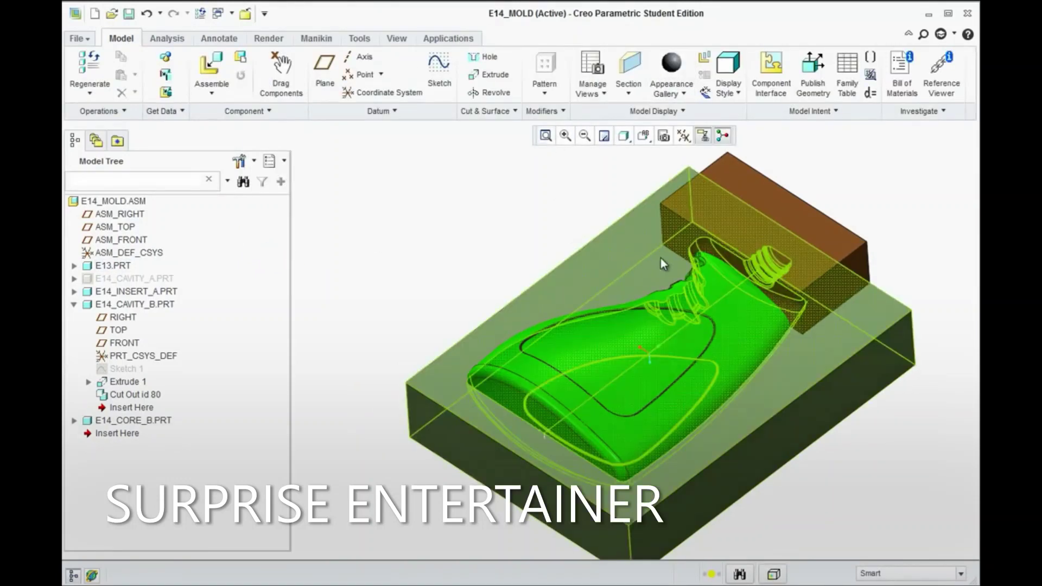
Step: Try to sketch on the parting face of E14_CAVITY_B at assembly level, projecting the four outline edges of the neck insert
{"action": "left_click", "coordinate": [642, 239]}
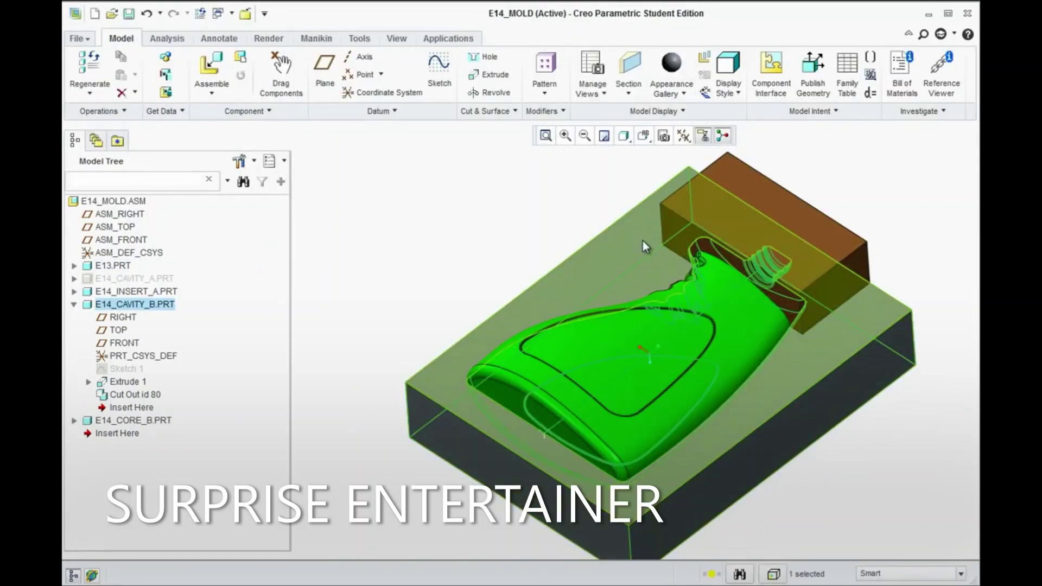
{"action": "left_click", "coordinate": [438, 70]}
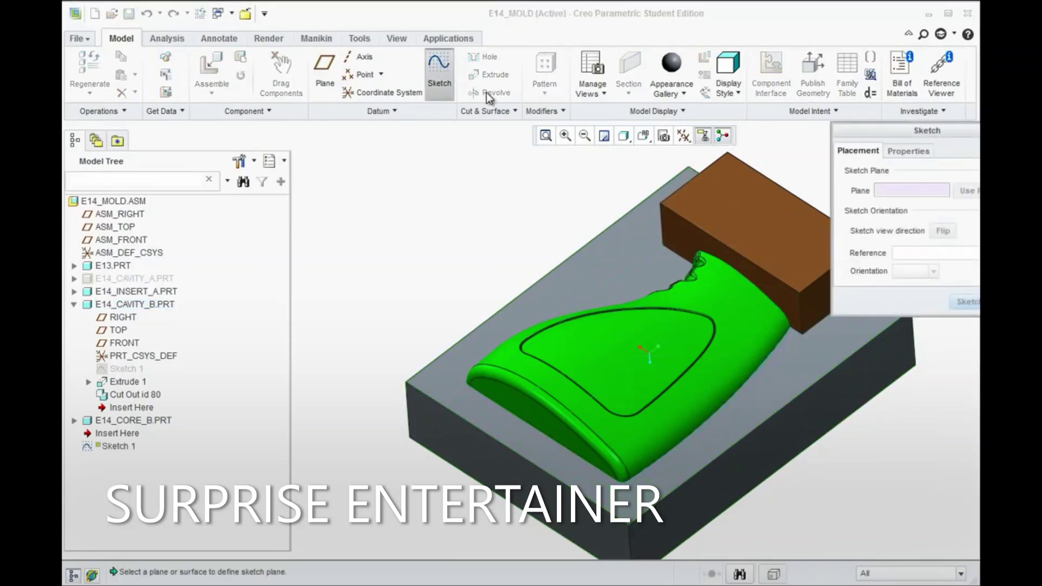
{"action": "left_click", "coordinate": [630, 262]}
{"action": "left_click", "coordinate": [967, 302]}
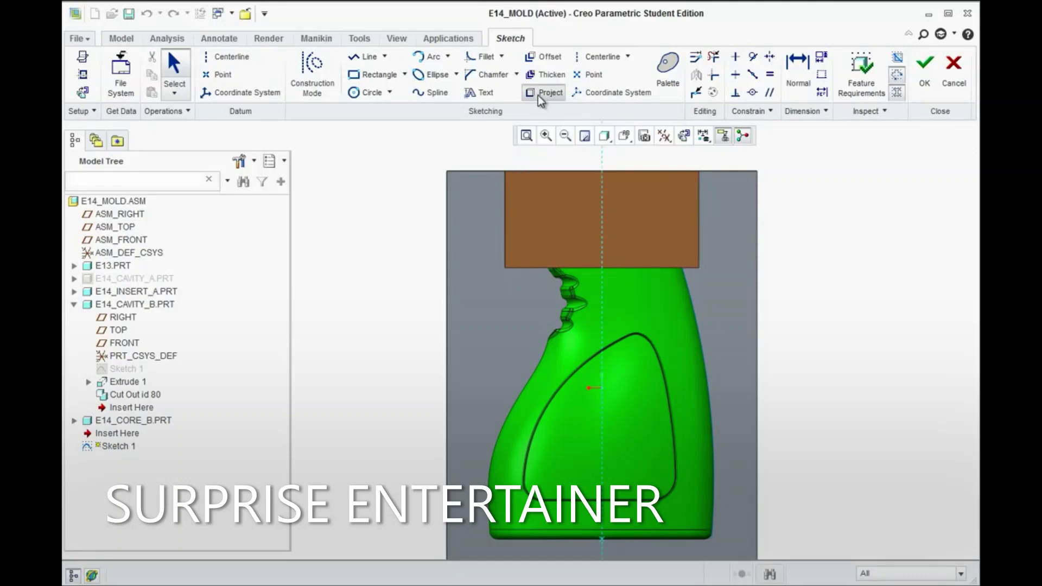
{"action": "left_click", "coordinate": [544, 93]}
{"action": "left_click", "coordinate": [699, 220]}
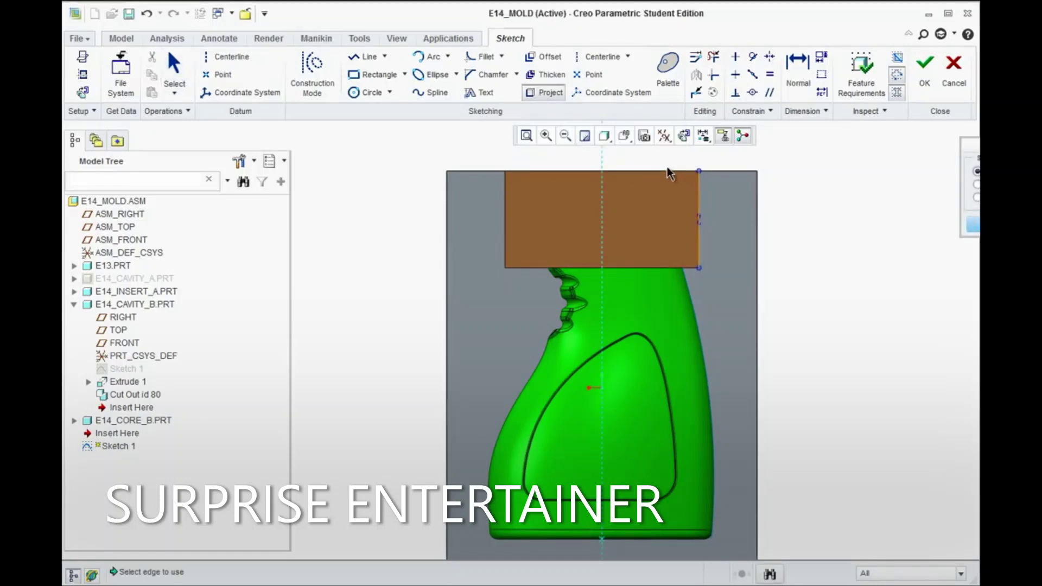
{"action": "left_click", "coordinate": [651, 172]}
{"action": "left_click", "coordinate": [505, 202]}
{"action": "left_click", "coordinate": [587, 268]}
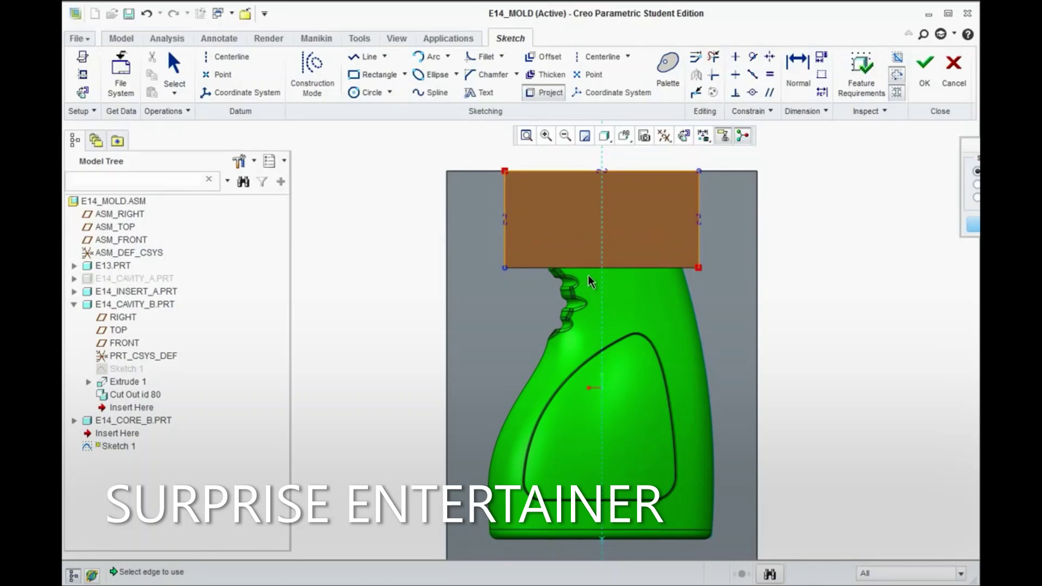
{"action": "left_click", "coordinate": [971, 225]}
{"action": "middle_click_drag", "start_coordinate": [786, 258], "coordinate": [705, 292]}
{"action": "left_click", "coordinate": [924, 69]}
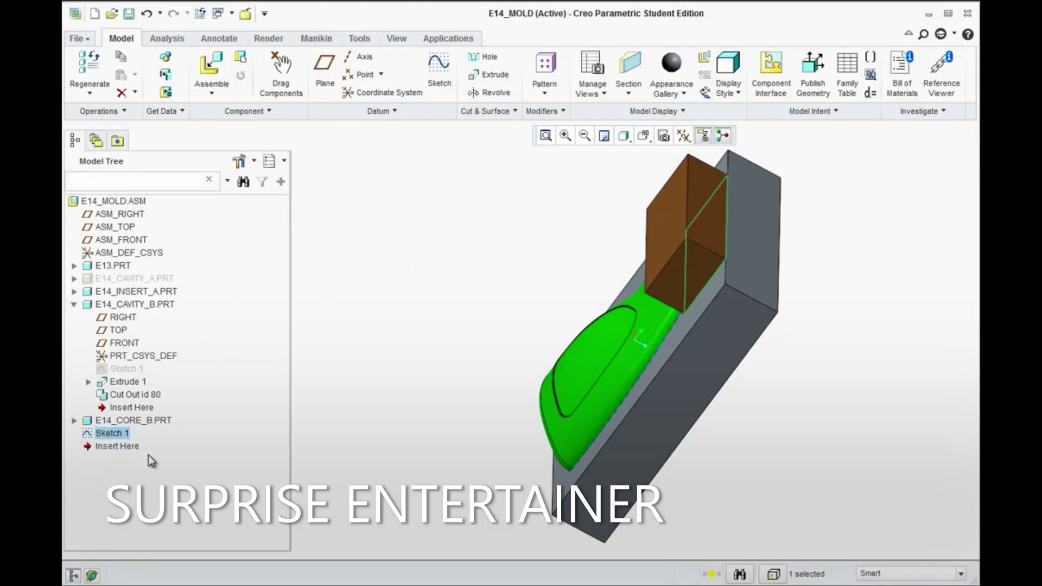
Step: Delete the insert outline sketch from the top-level assembly
{"action": "right_click", "coordinate": [111, 434]}
{"action": "left_click", "coordinate": [360, 416]}
{"action": "key", "text": "Delete"}
{"action": "left_click", "coordinate": [325, 357]}
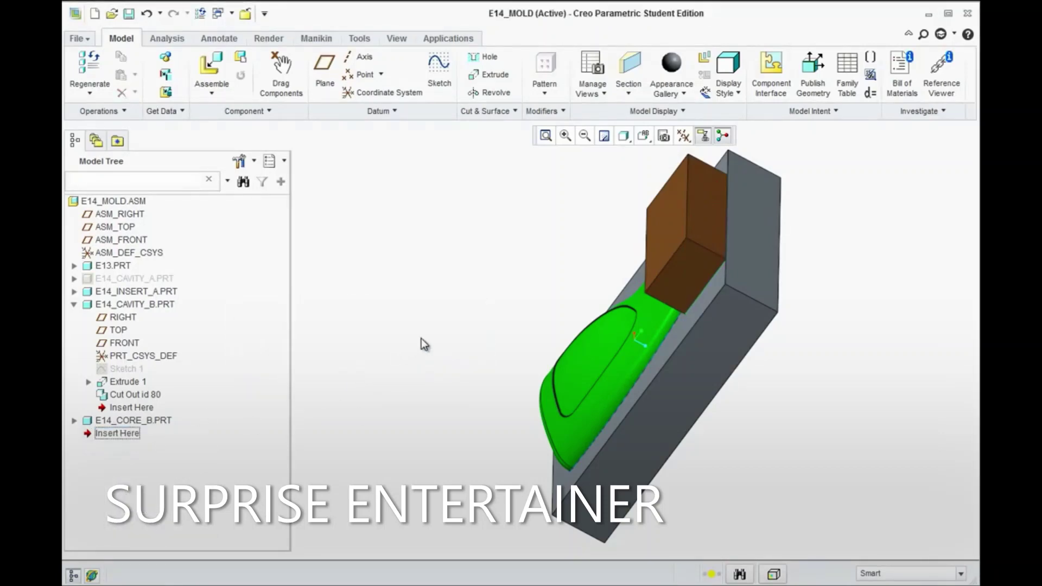
Step: Activate E14_CORE_B and open a sketch on the parting face of E14_CAVITY_B
{"action": "right_click", "coordinate": [103, 423]}
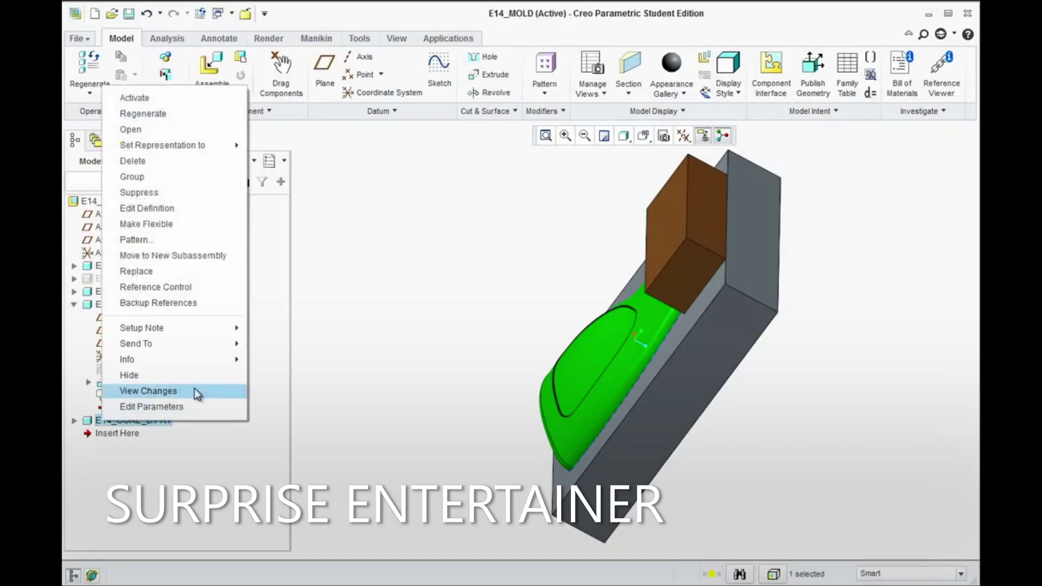
{"action": "left_click", "coordinate": [143, 99]}
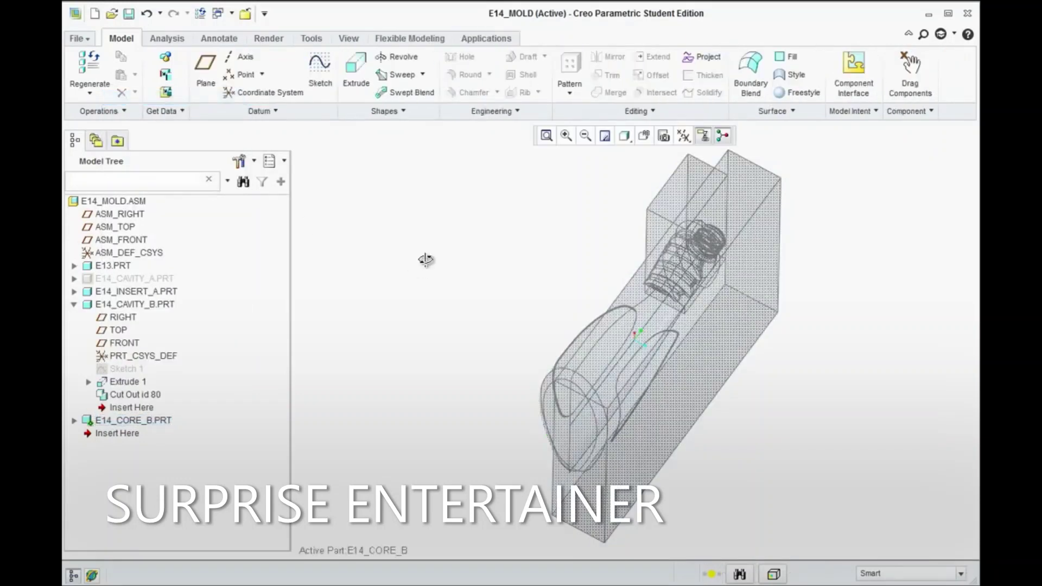
{"action": "key", "text": "ctrl+d"}
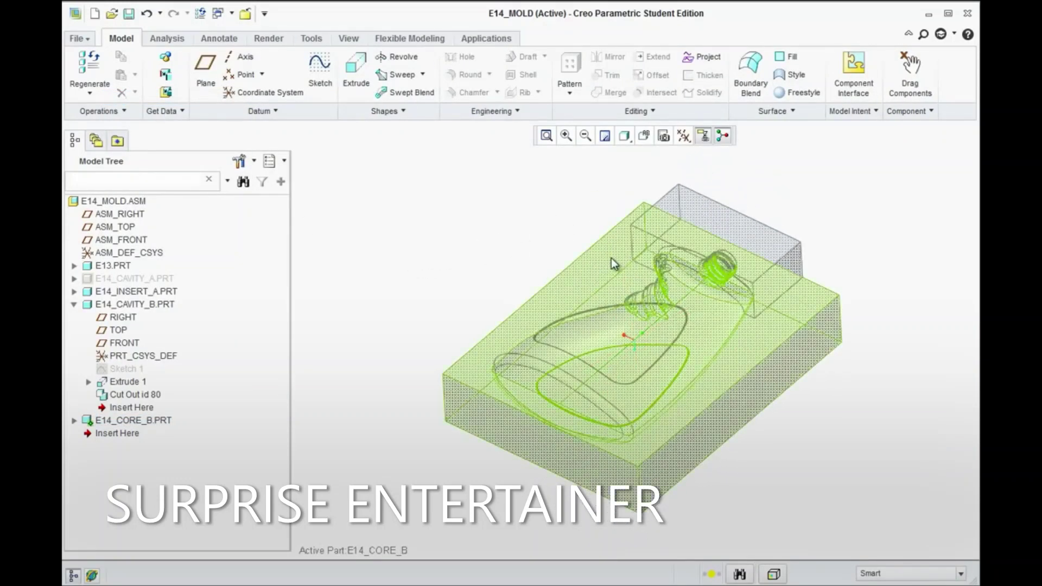
{"action": "left_click", "coordinate": [321, 70]}
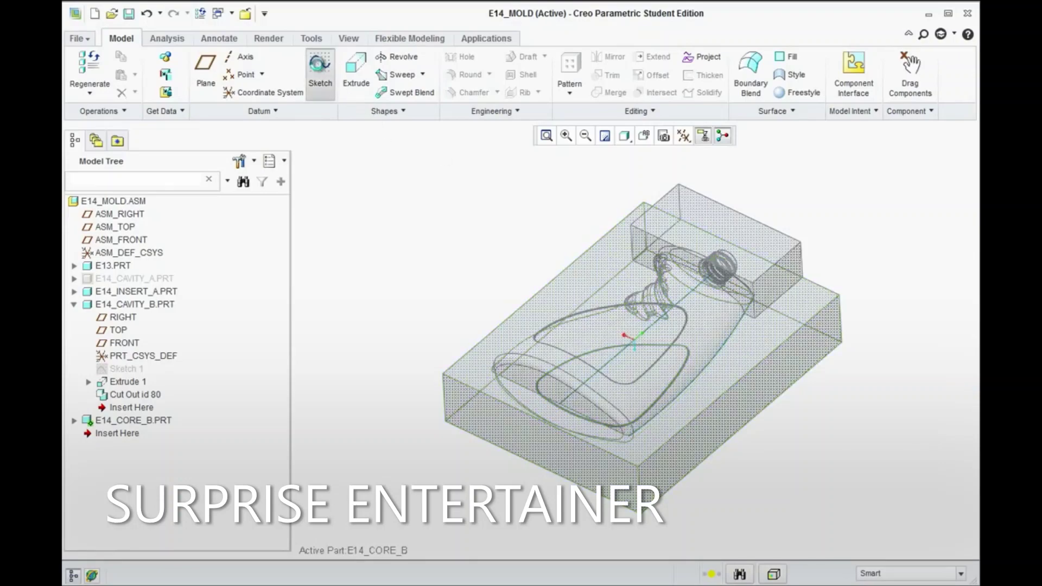
{"action": "left_click", "coordinate": [610, 265]}
{"action": "left_click", "coordinate": [965, 302]}
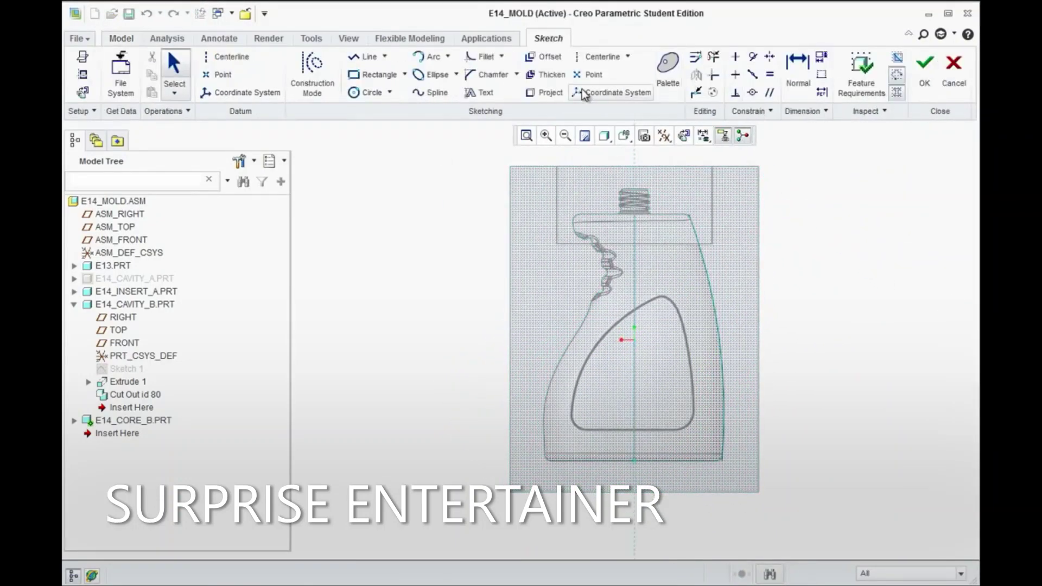
Step: Project the four outline edges of the neck insert into the sketch and finish it
{"action": "left_click", "coordinate": [545, 92]}
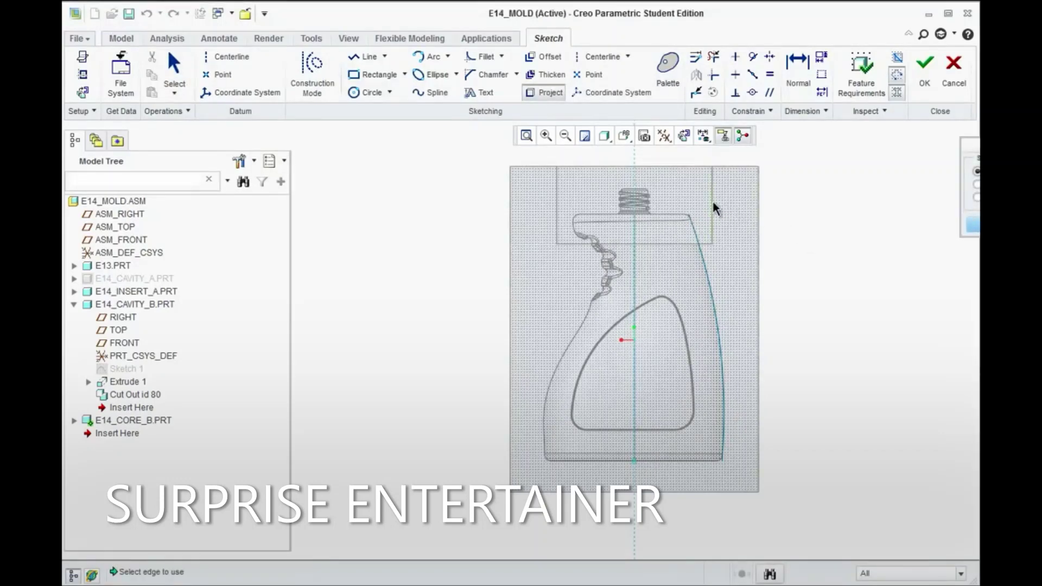
{"action": "left_click", "coordinate": [681, 168]}
{"action": "left_click", "coordinate": [559, 202]}
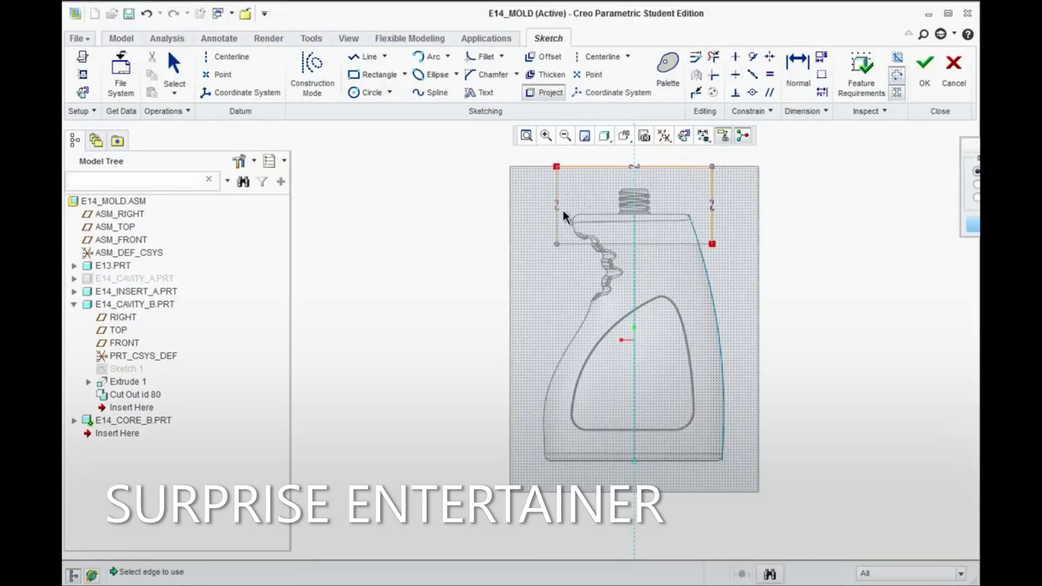
{"action": "middle_click_drag", "start_coordinate": [814, 330], "coordinate": [741, 332]}
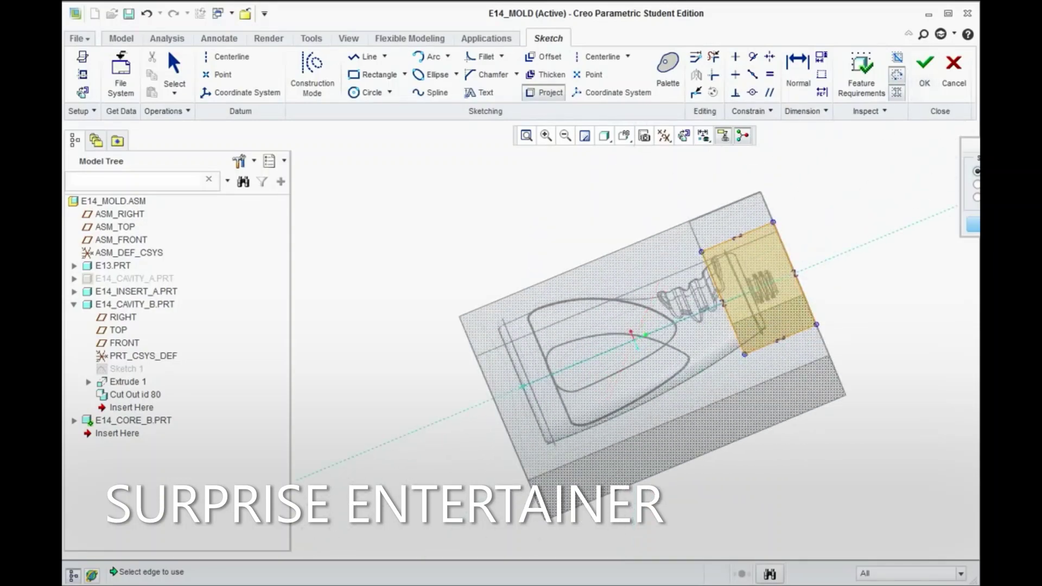
{"action": "left_click", "coordinate": [929, 91]}
{"action": "left_click", "coordinate": [929, 91]}
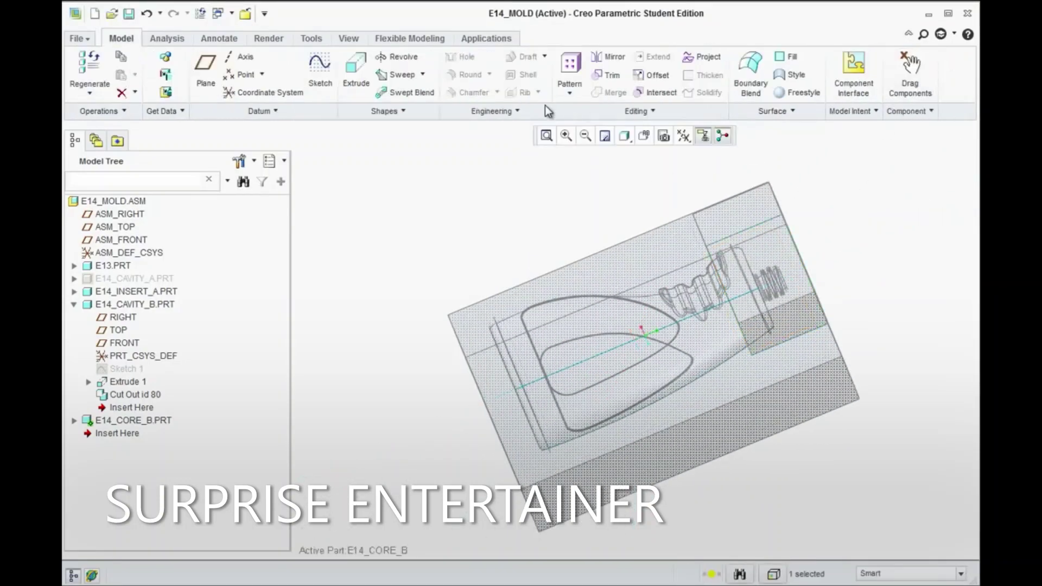
Step: Extrude the projected outline to a depth of 1.5 into the E14_CAVITY_B block
{"action": "left_click", "coordinate": [355, 70]}
{"action": "middle_click_drag", "start_coordinate": [526, 248], "coordinate": [748, 255]}
{"action": "left_click_drag", "start_coordinate": [749, 255], "coordinate": [755, 369]}
{"action": "double_click", "coordinate": [752, 397]}
{"action": "type", "text": "1.5"}
{"action": "key", "text": "Return"}
{"action": "middle_click_drag", "start_coordinate": [754, 398], "coordinate": [718, 356]}
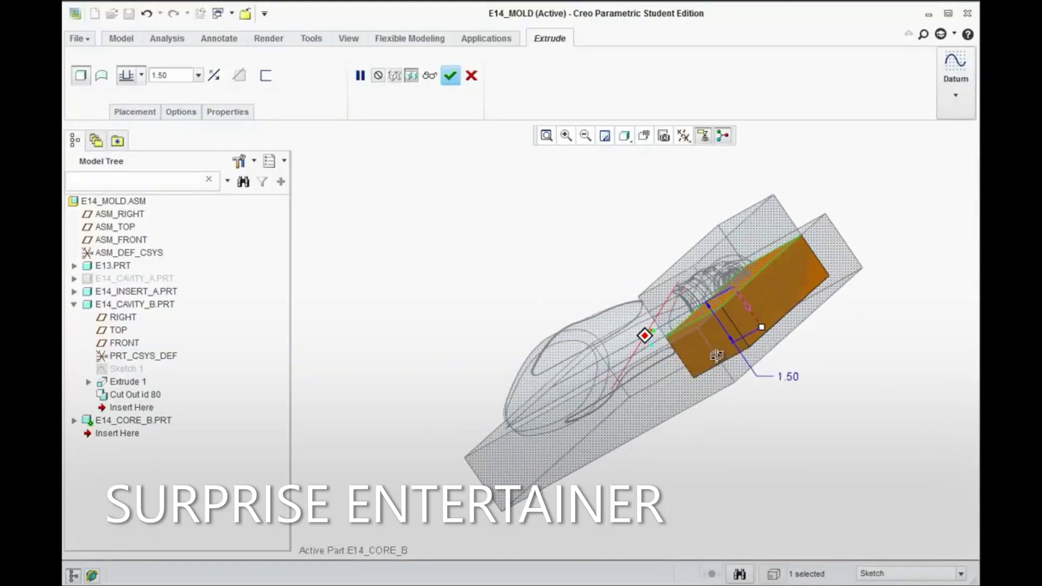
{"action": "left_click", "coordinate": [450, 76]}
{"action": "left_click", "coordinate": [446, 243]}
{"action": "key", "text": "ctrl+d"}
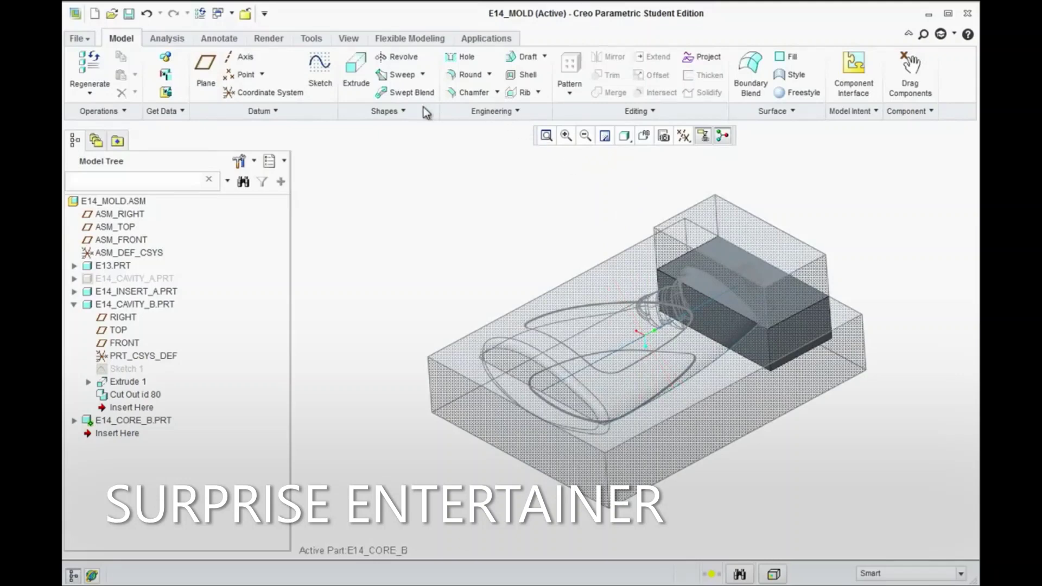
Step: Apply a brown metal appearance from the std-metals library to the E14_CORE_B part
{"action": "left_click", "coordinate": [347, 39]}
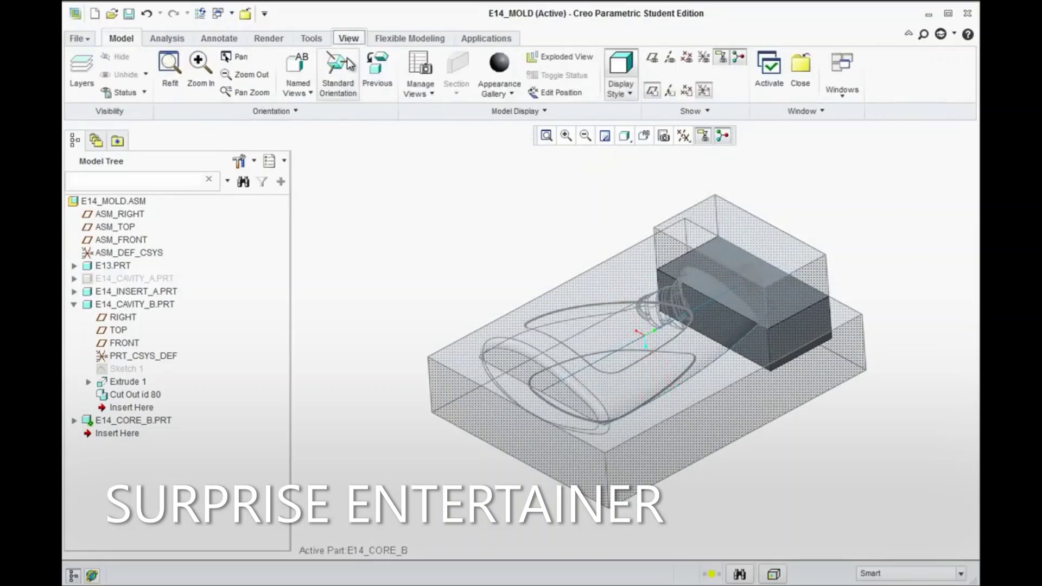
{"action": "left_click", "coordinate": [498, 88]}
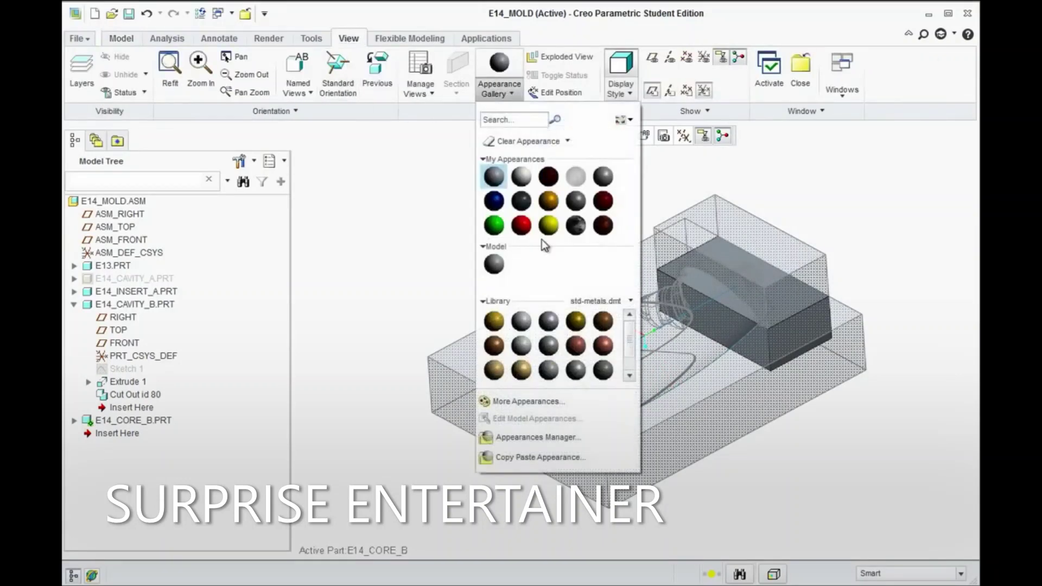
{"action": "left_click", "coordinate": [494, 347]}
{"action": "left_click", "coordinate": [898, 573]}
{"action": "left_click", "coordinate": [807, 292]}
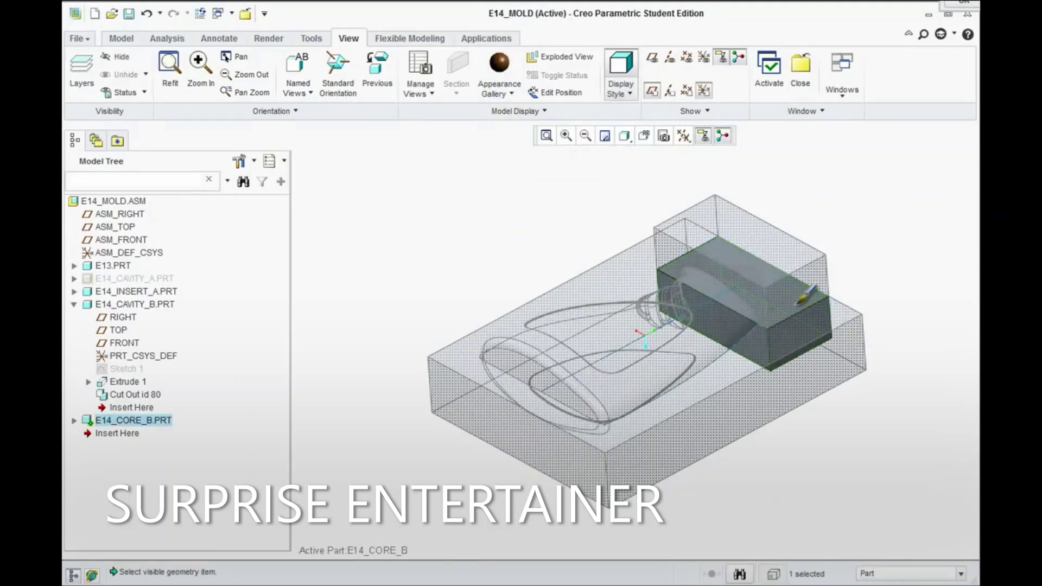
{"action": "middle_click", "coordinate": [566, 196]}
{"action": "middle_click_drag", "start_coordinate": [521, 253], "coordinate": [542, 275]}
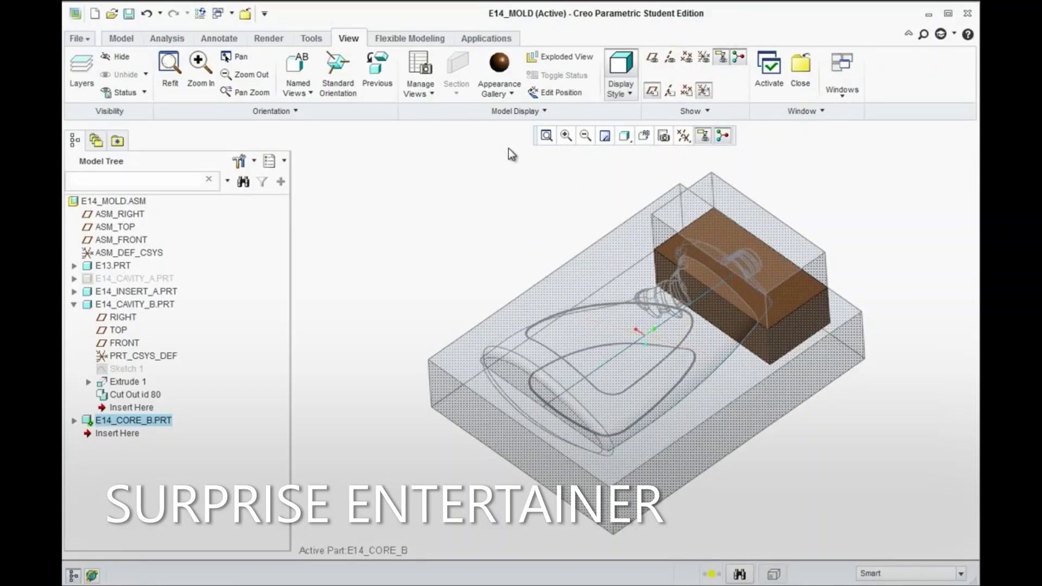
Step: Activate the top-level assembly E14_MOLD
{"action": "right_click", "coordinate": [103, 202]}
{"action": "left_click", "coordinate": [163, 216]}
{"action": "left_click", "coordinate": [419, 184]}
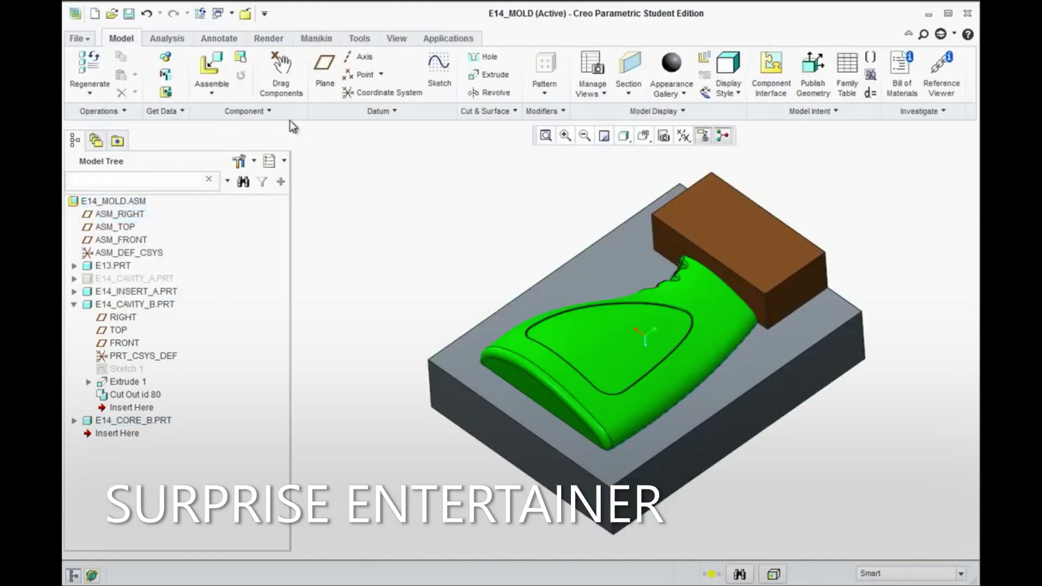
Step: Cut out bottle part E13 from E14_CORE_B with the Cut Out component operation, using the Reference option
{"action": "left_click", "coordinate": [264, 111]}
{"action": "left_click", "coordinate": [252, 166]}
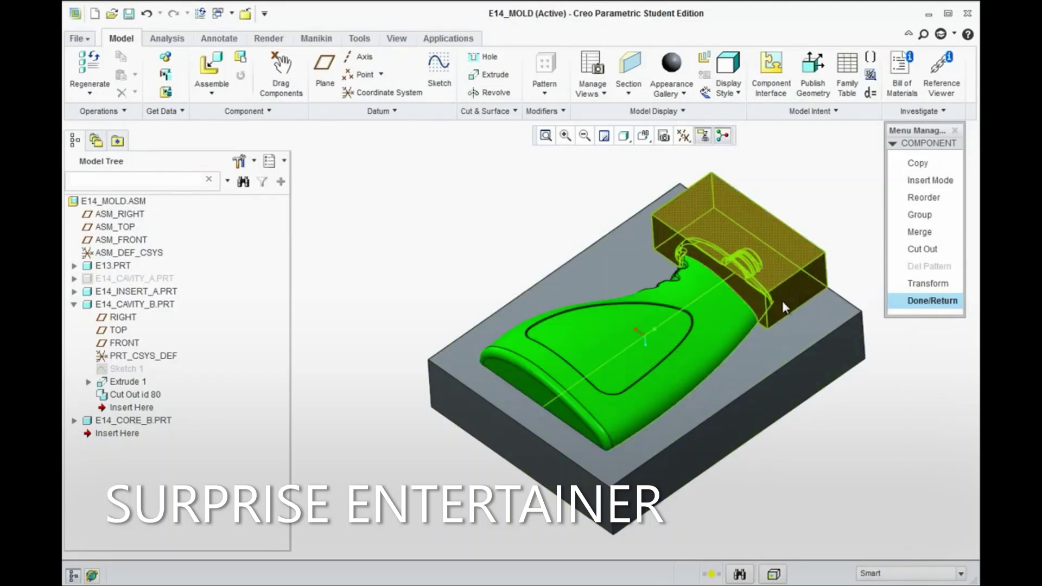
{"action": "middle_click_drag", "start_coordinate": [786, 264], "coordinate": [789, 230]}
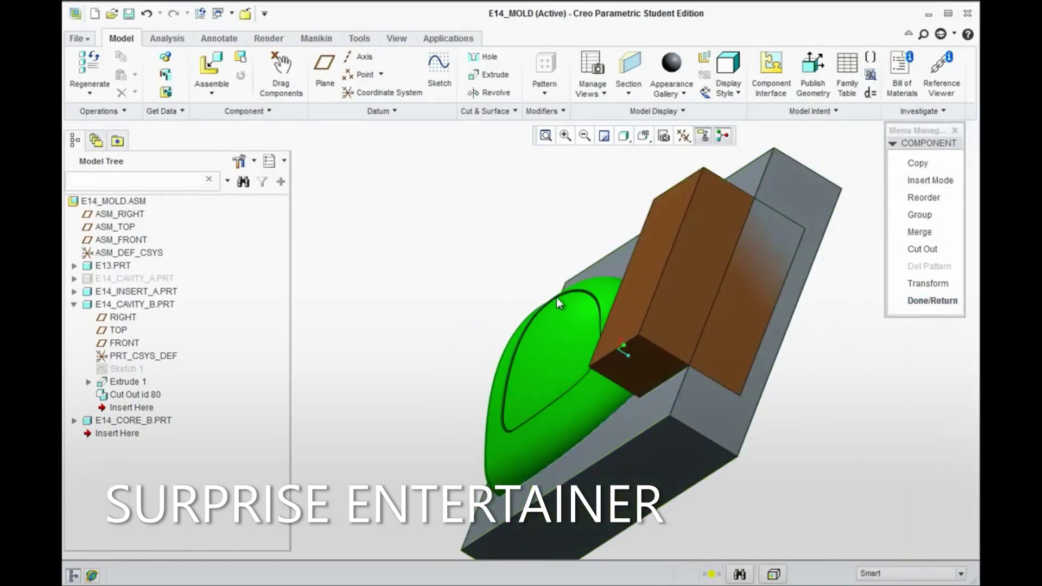
{"action": "left_click", "coordinate": [108, 421]}
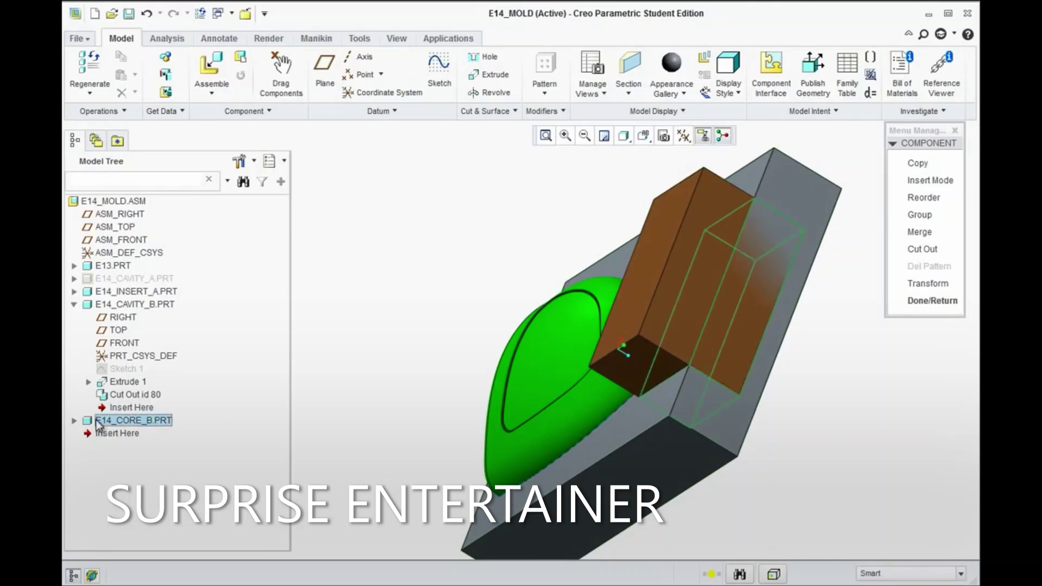
{"action": "left_click", "coordinate": [923, 249]}
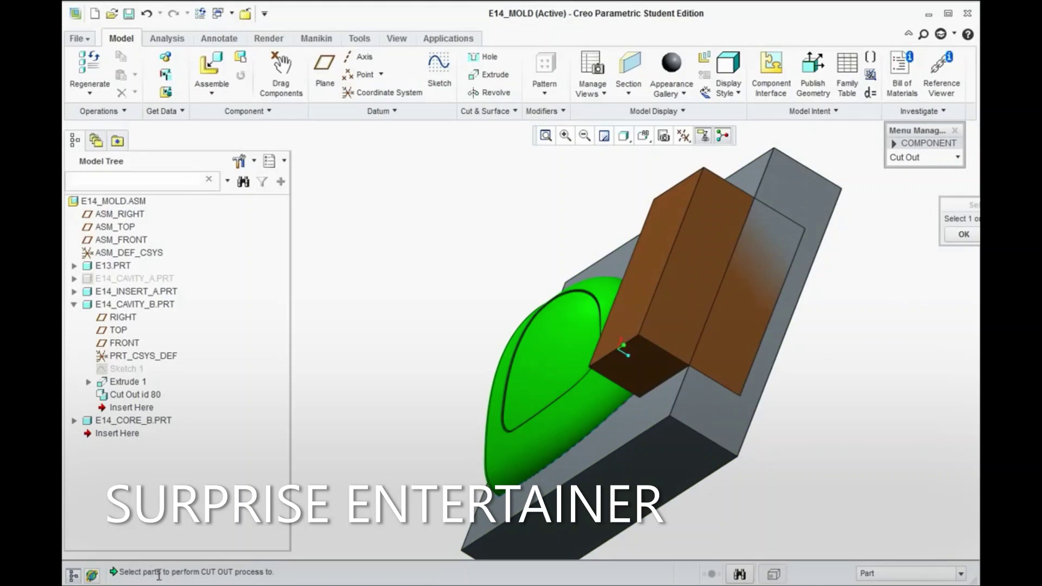
{"action": "left_click", "coordinate": [119, 421]}
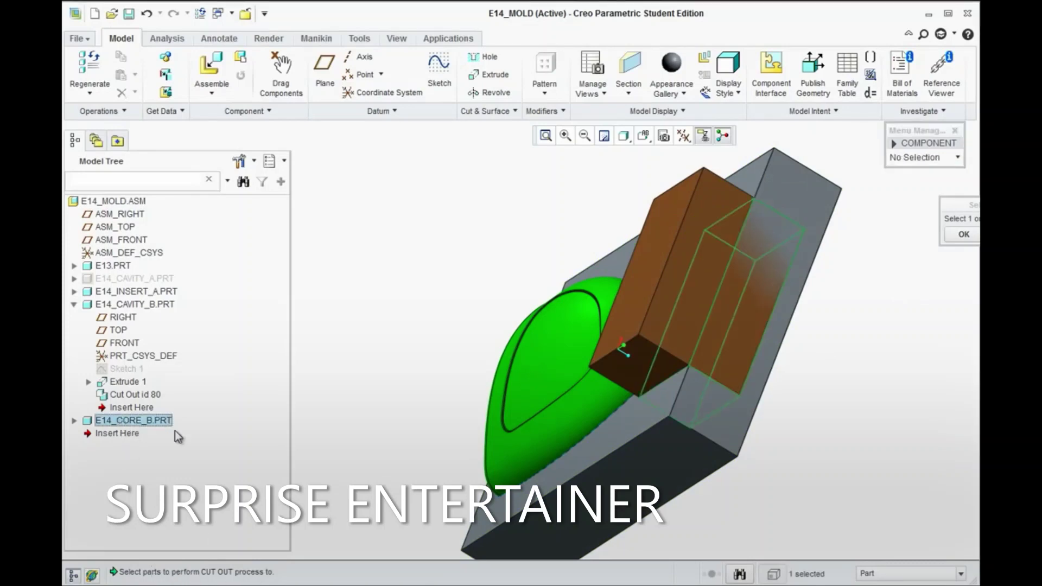
{"action": "left_click", "coordinate": [964, 235]}
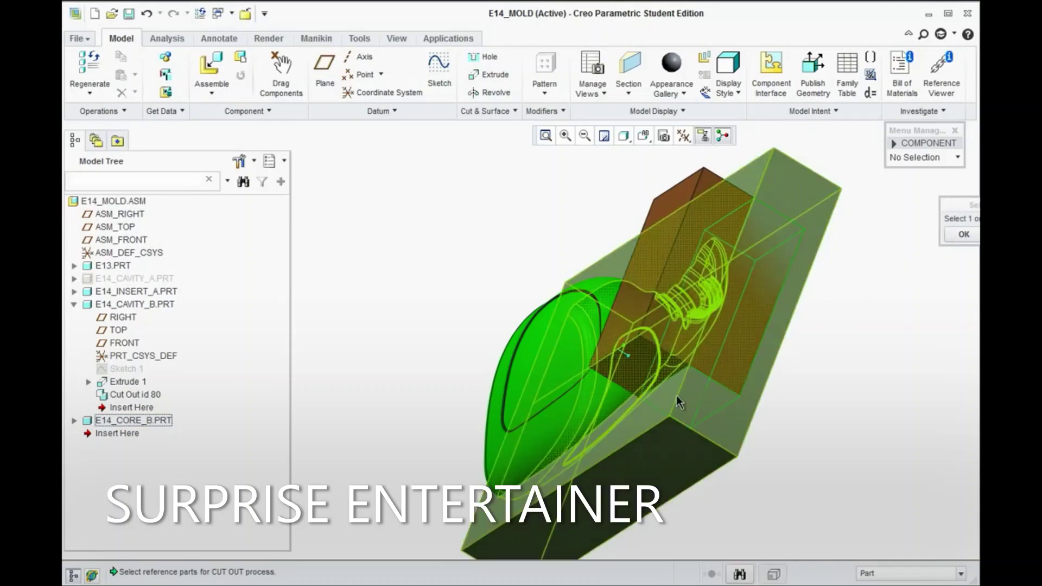
{"action": "left_click", "coordinate": [527, 415]}
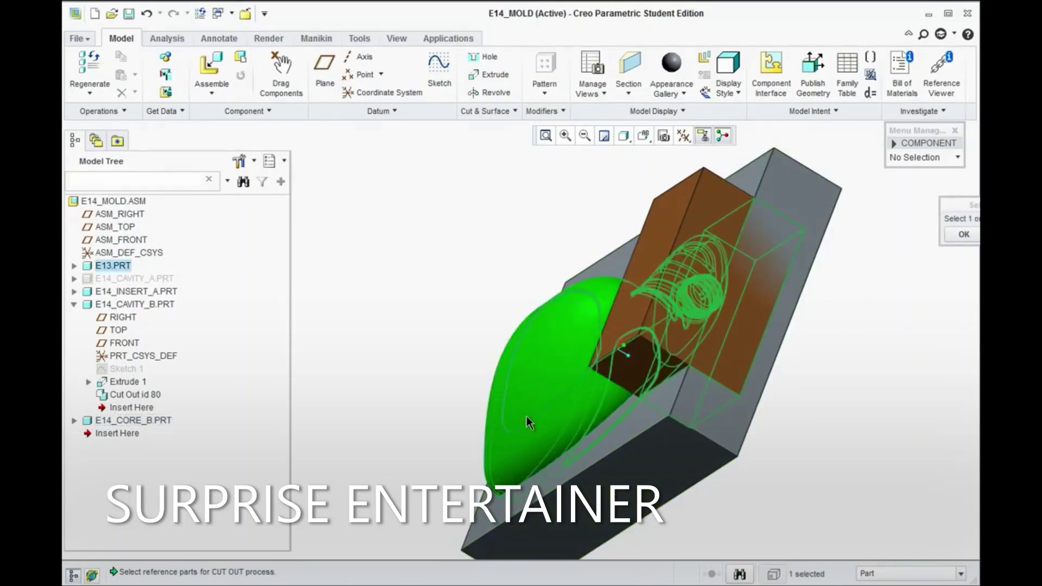
{"action": "left_click", "coordinate": [959, 234]}
{"action": "left_click", "coordinate": [919, 232]}
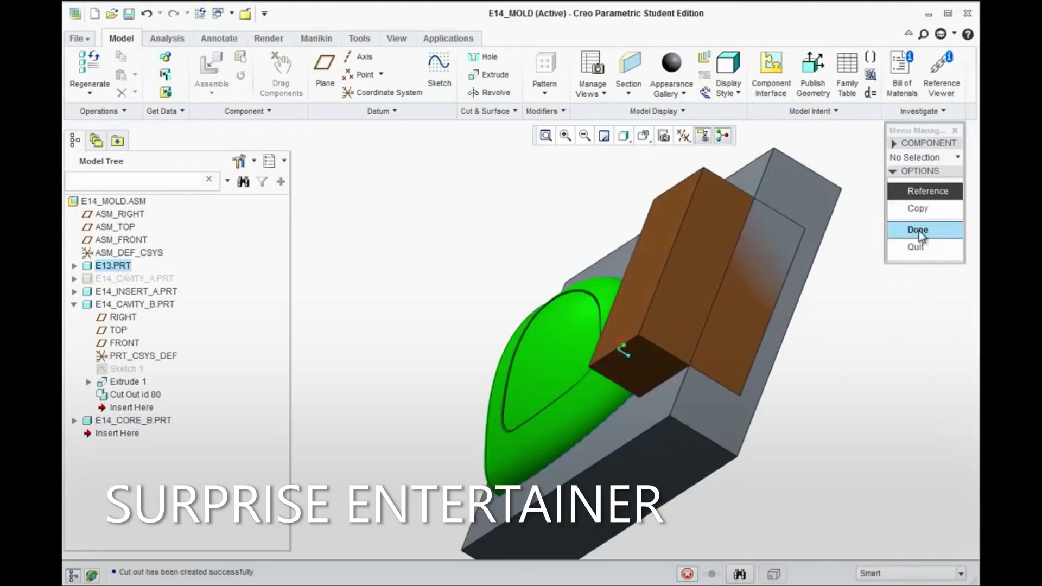
{"action": "left_click", "coordinate": [921, 302]}
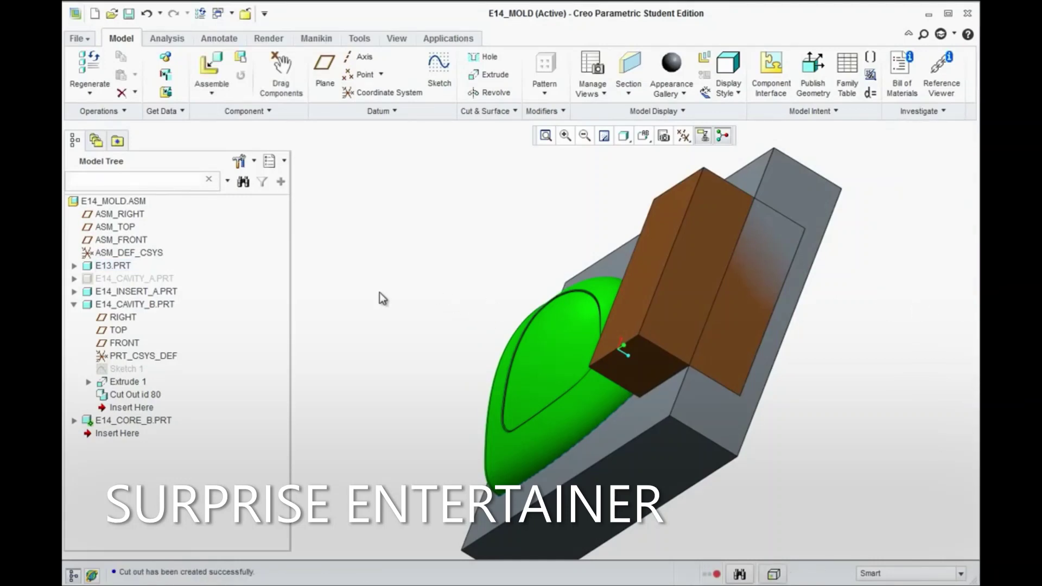
Step: Redefine the failed cut-out in E14_CORE_B as an inheritance cut-out referencing E13
{"action": "left_click", "coordinate": [73, 421]}
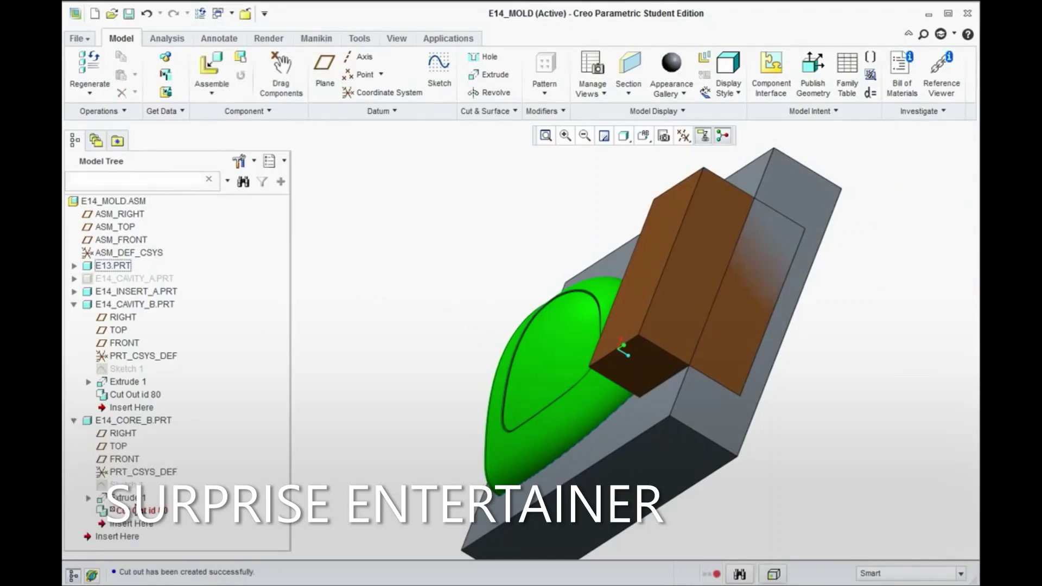
{"action": "right_click", "coordinate": [131, 512]}
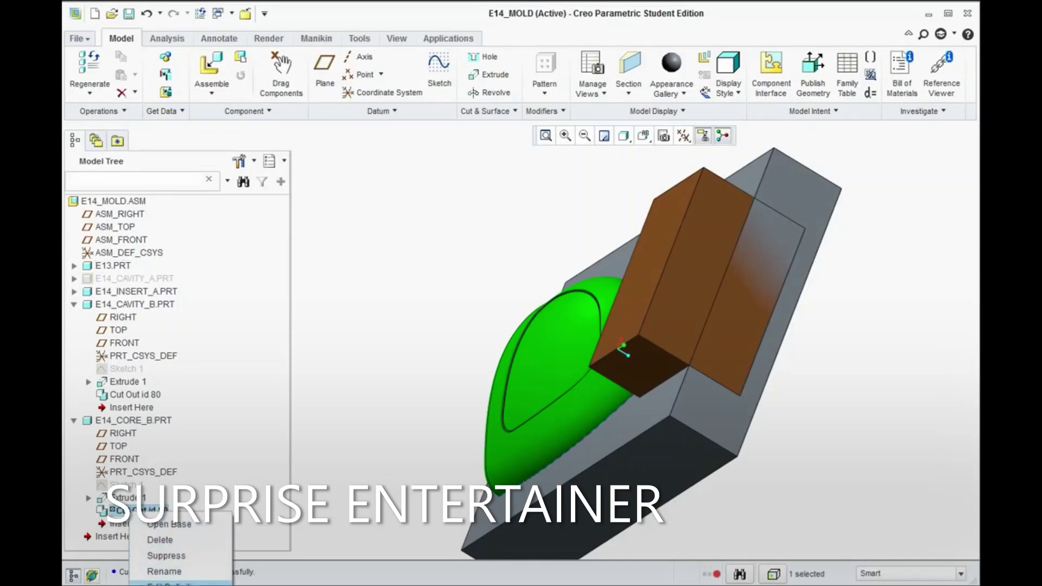
{"action": "left_click", "coordinate": [166, 583]}
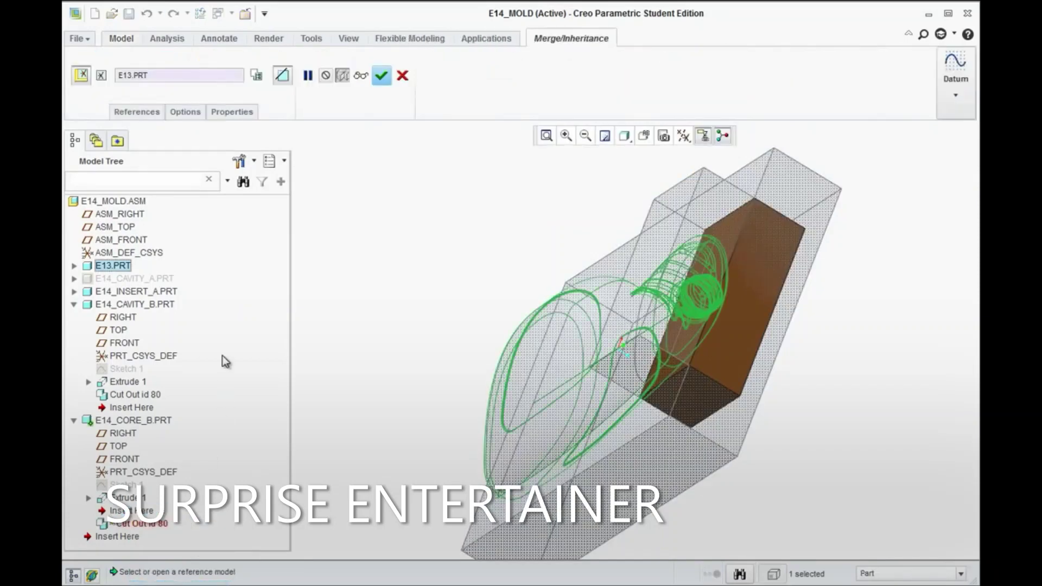
{"action": "left_click", "coordinate": [256, 81]}
{"action": "left_click", "coordinate": [381, 75]}
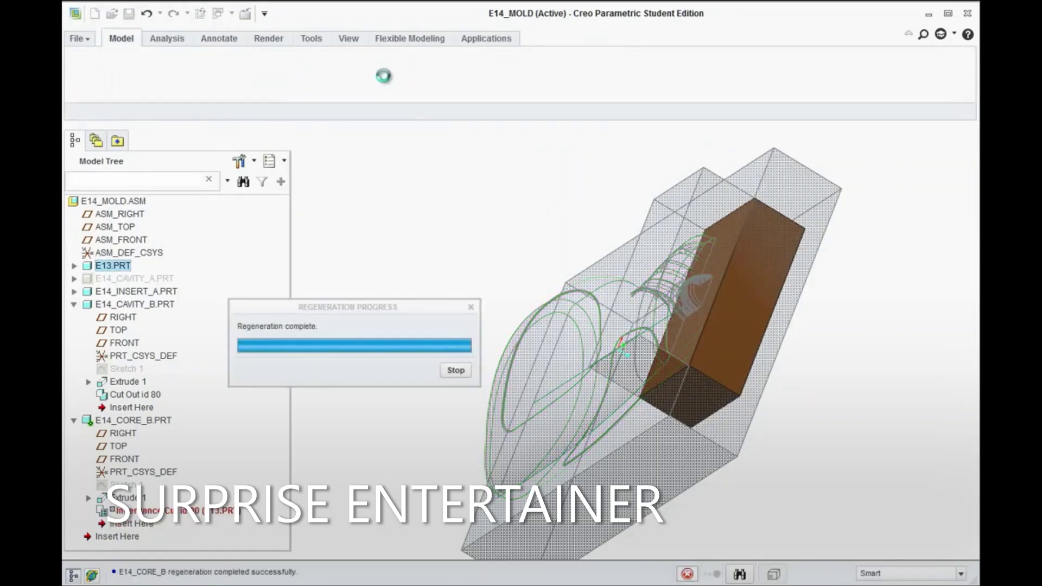
{"action": "middle_click_drag", "start_coordinate": [400, 335], "coordinate": [750, 186]}
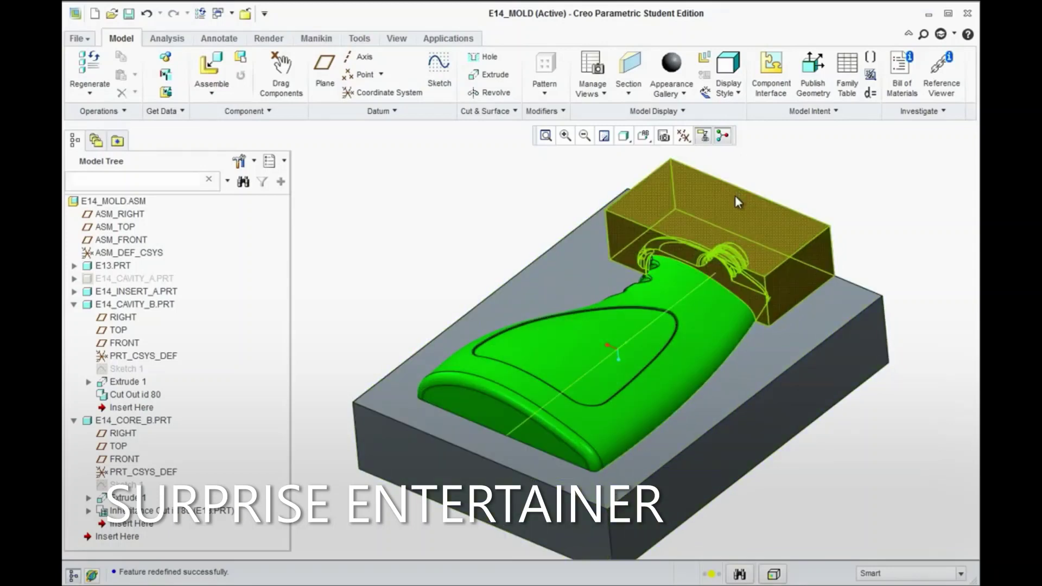
Step: Hide the neck insert E14_INSERT_A and the bottle part E13 to expose the cavity of the remaining mold half
{"action": "left_click", "coordinate": [136, 292]}
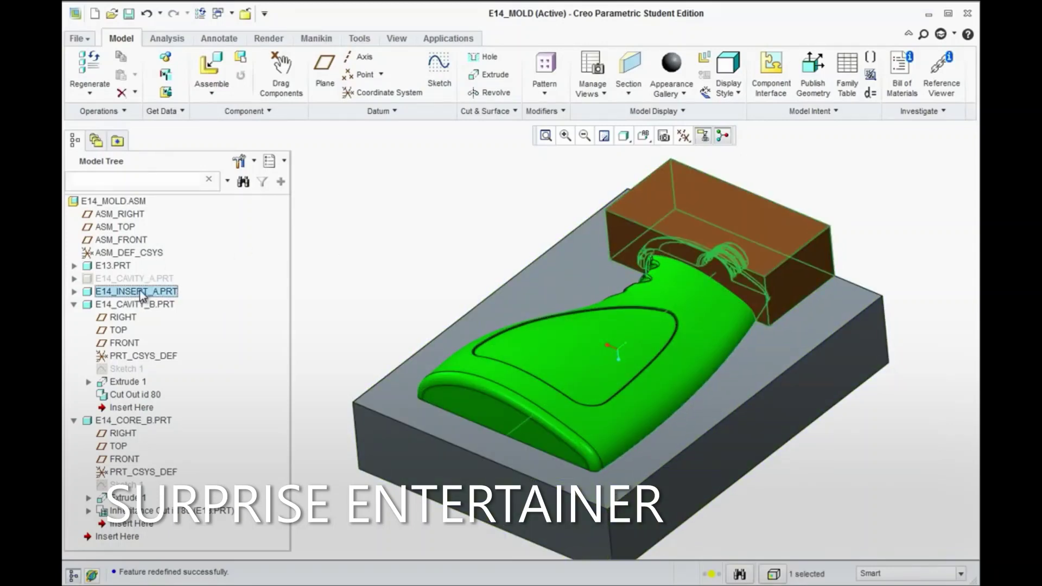
{"action": "right_click", "coordinate": [137, 294]}
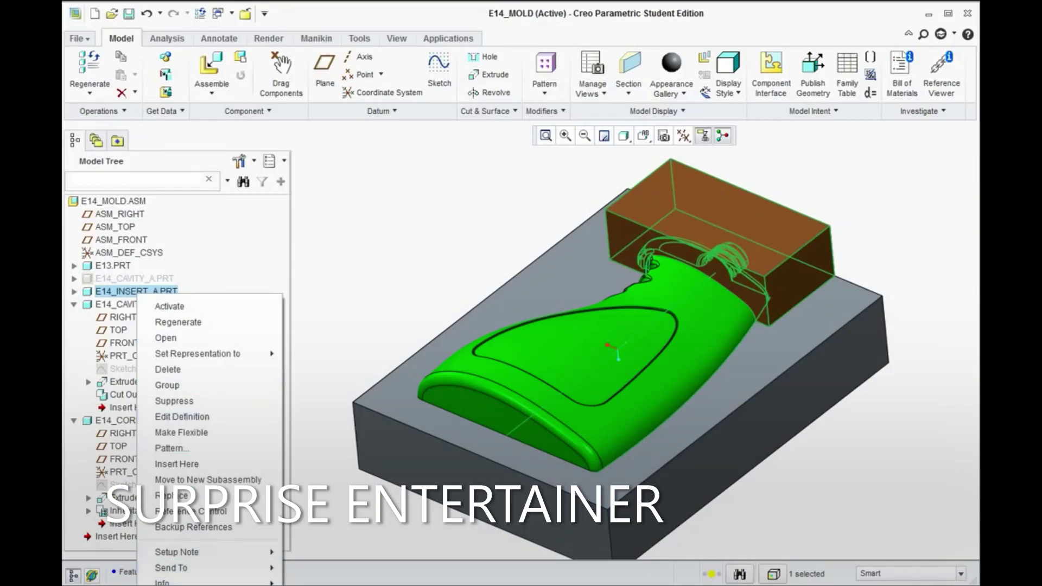
{"action": "left_click", "coordinate": [187, 581]}
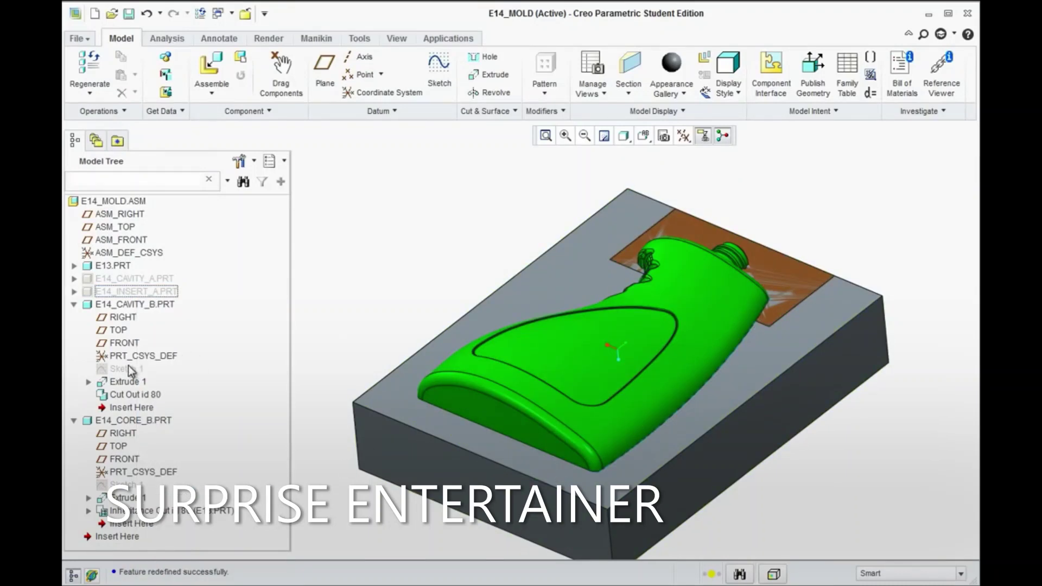
{"action": "mouse_move", "coordinate": [432, 216]}
{"action": "middle_mouse_down"}
{"action": "mouse_move", "coordinate": [414, 244]}
{"action": "mouse_move", "coordinate": [630, 308]}
{"action": "middle_mouse_up"}
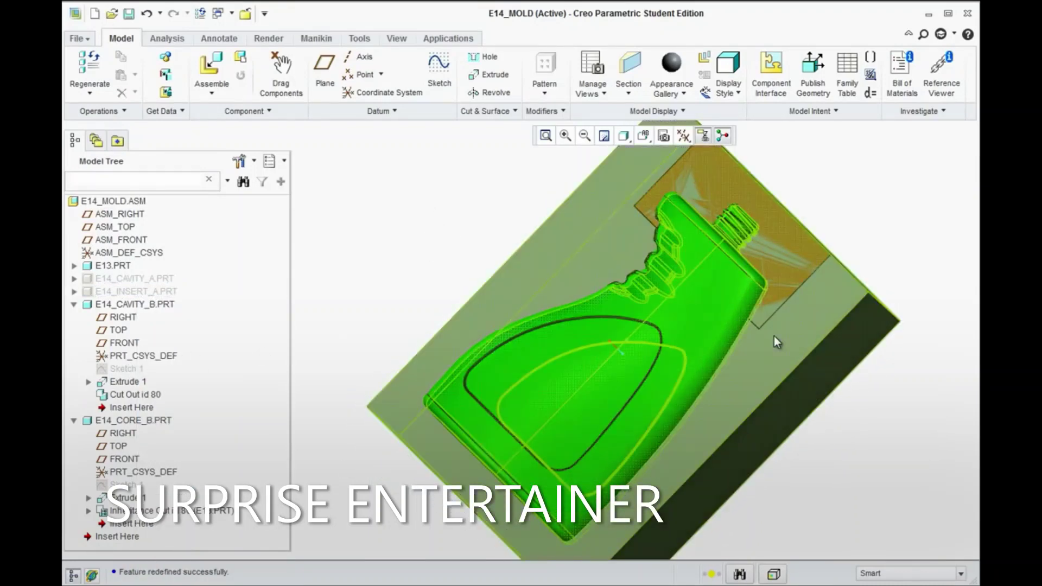
{"action": "left_click", "coordinate": [675, 331]}
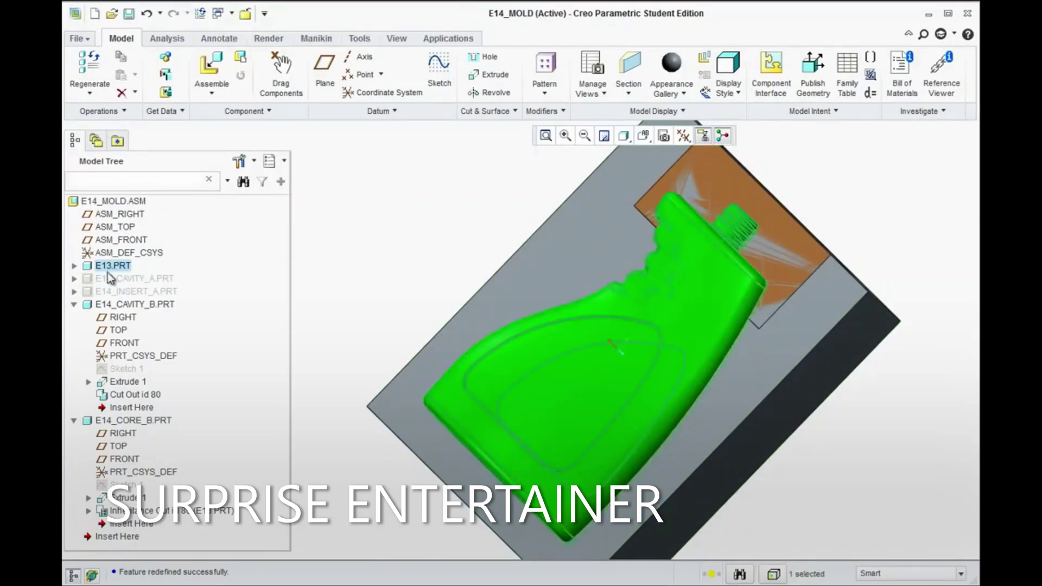
{"action": "right_click", "coordinate": [100, 266]}
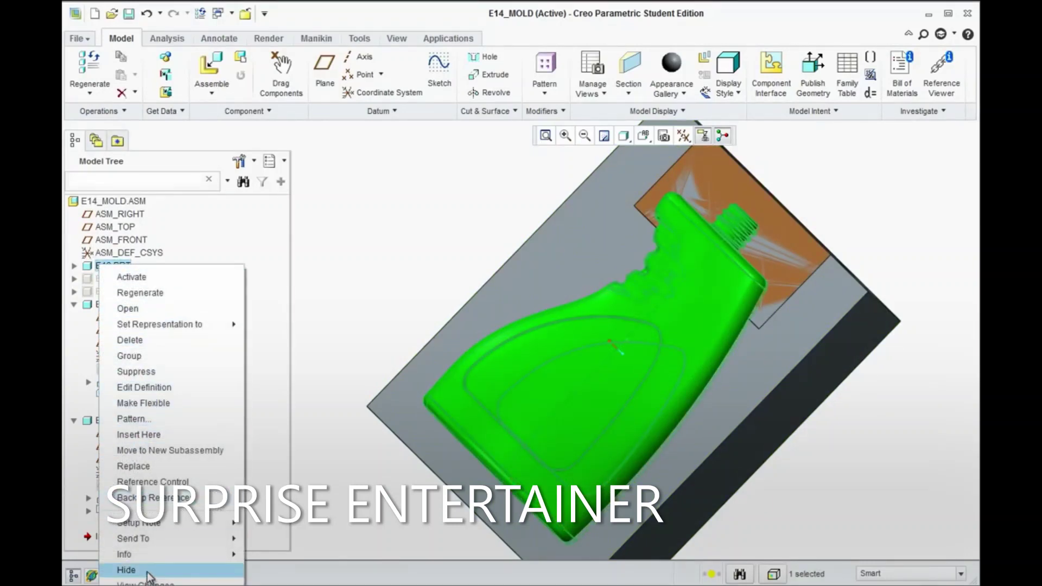
{"action": "left_click", "coordinate": [126, 570]}
Step: Inspect the neck area where E14_CORE_B overlaps E14_CAVITY_B, and regenerate the E14_MOLD assembly
{"action": "middle_click_drag", "start_coordinate": [463, 248], "coordinate": [617, 288]}
{"action": "scroll", "coordinate": [647, 276], "scroll_direction": "up", "scroll_amount": 3}
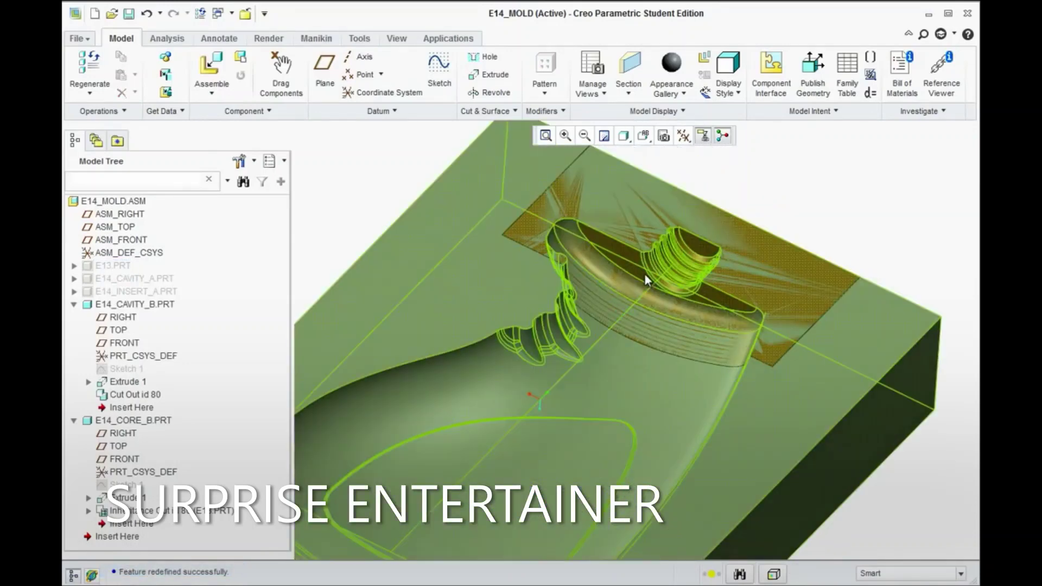
{"action": "scroll", "coordinate": [389, 256], "scroll_direction": "down", "scroll_amount": 3}
{"action": "middle_click_drag", "start_coordinate": [483, 316], "coordinate": [413, 193]}
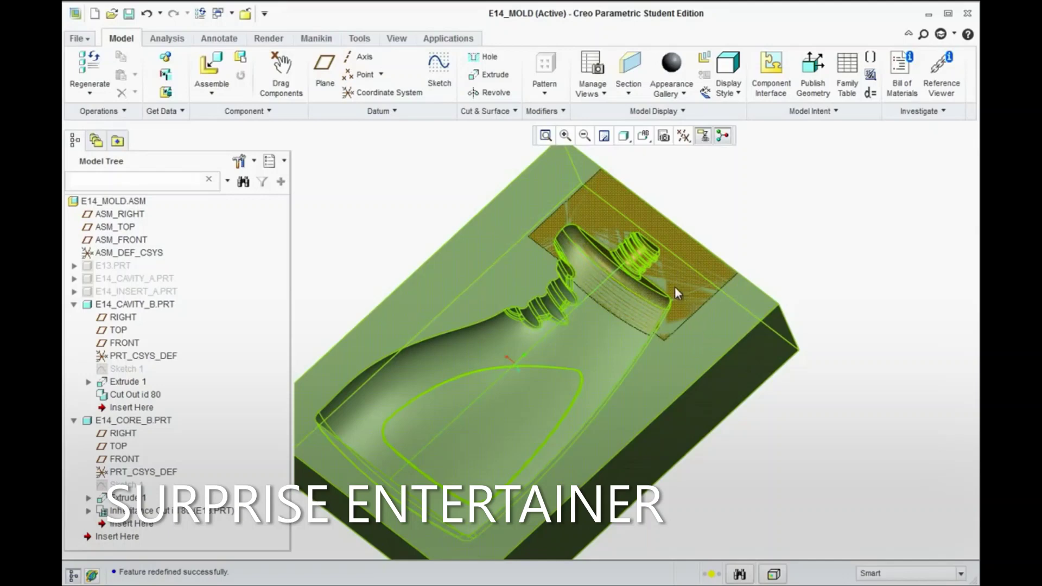
{"action": "scroll", "coordinate": [678, 293], "scroll_direction": "up", "scroll_amount": 3}
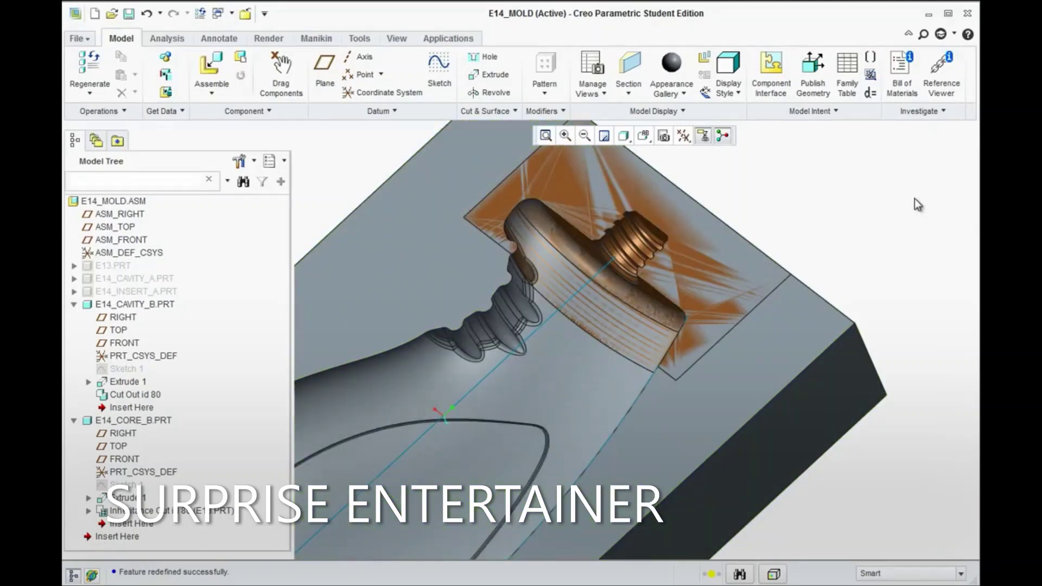
{"action": "right_click", "coordinate": [85, 206]}
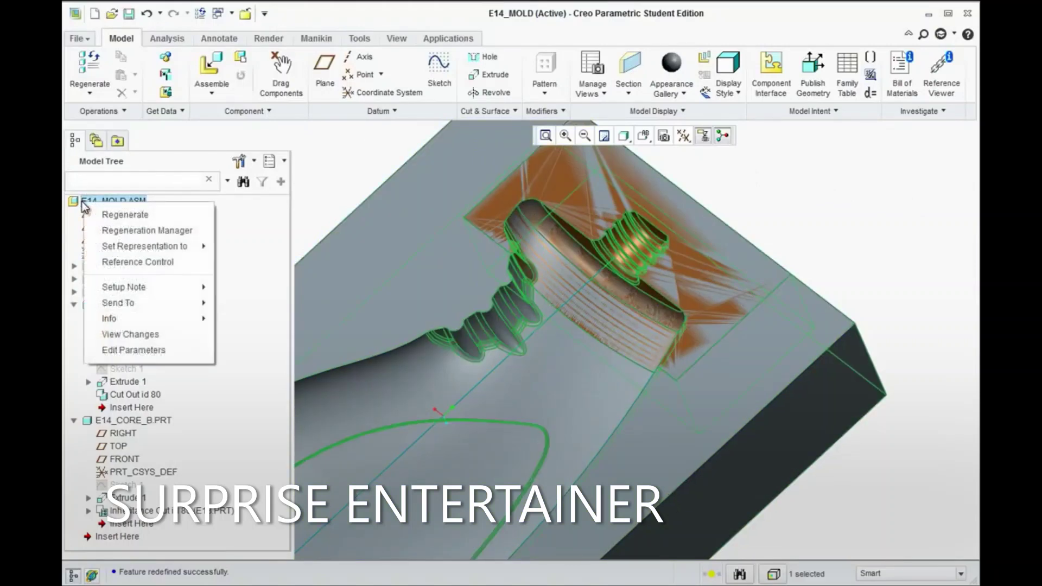
{"action": "left_click", "coordinate": [115, 215]}
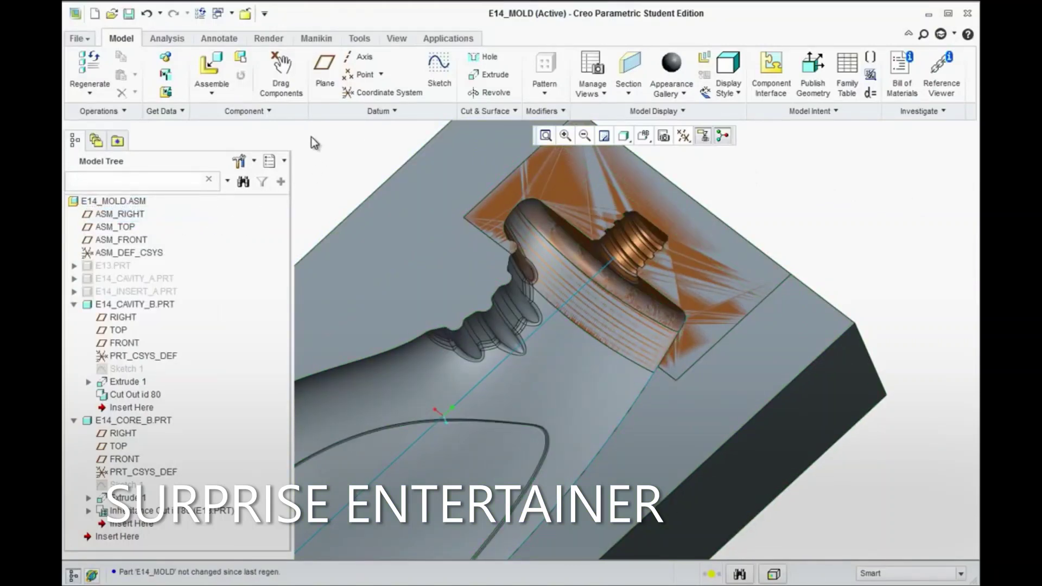
Step: Cut out E14_CORE_B from E14_CAVITY_B with the Cut Out component operation, using the Reference option
{"action": "left_click", "coordinate": [270, 111]}
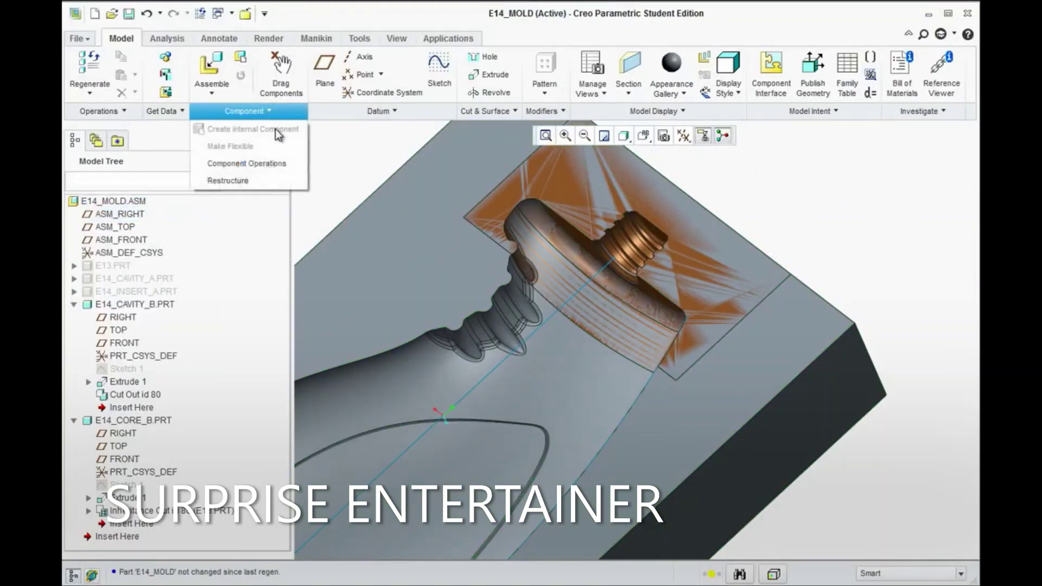
{"action": "left_click", "coordinate": [258, 162]}
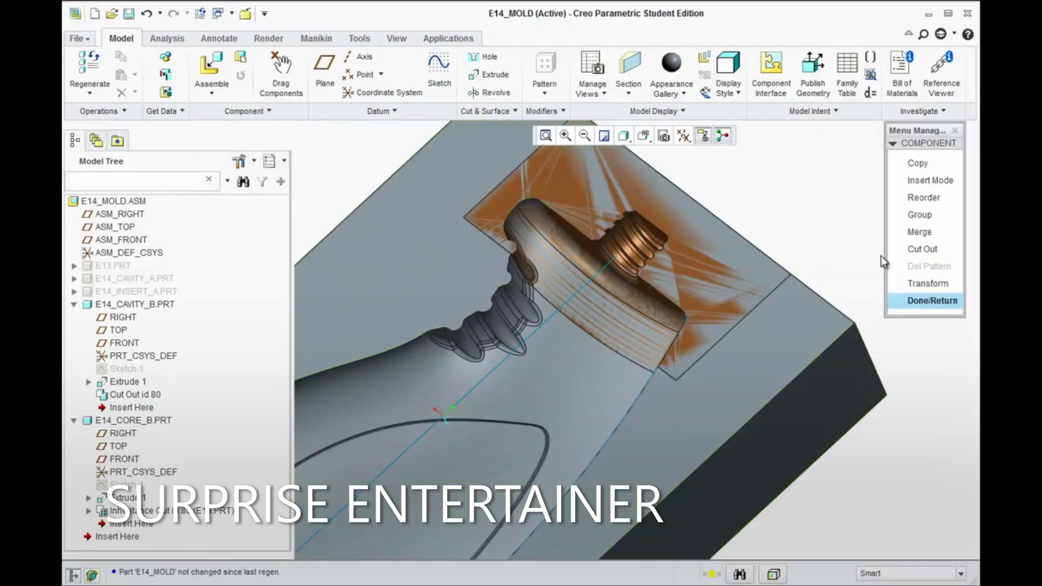
{"action": "left_click", "coordinate": [917, 250]}
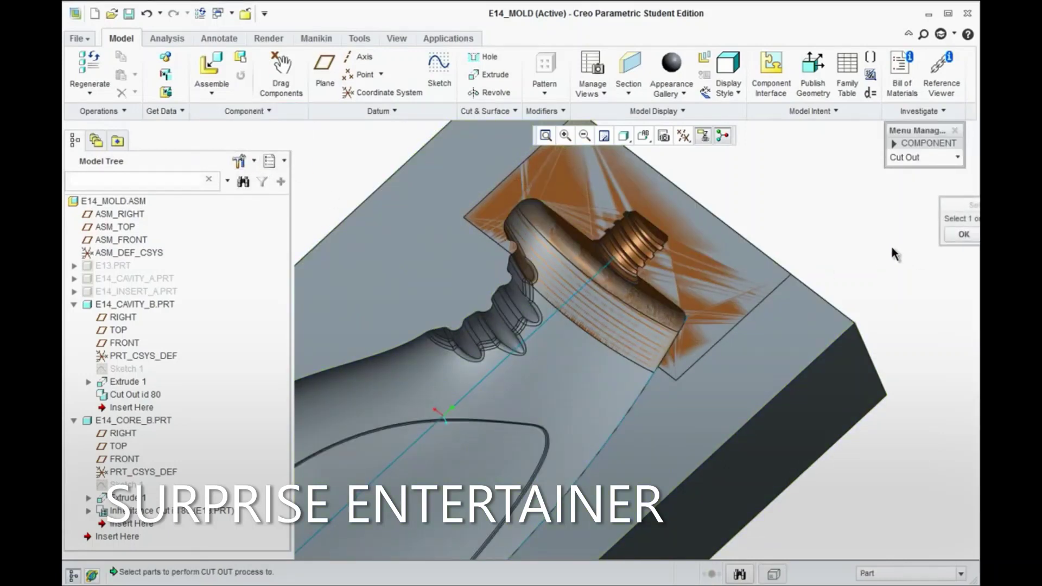
{"action": "left_click", "coordinate": [840, 394]}
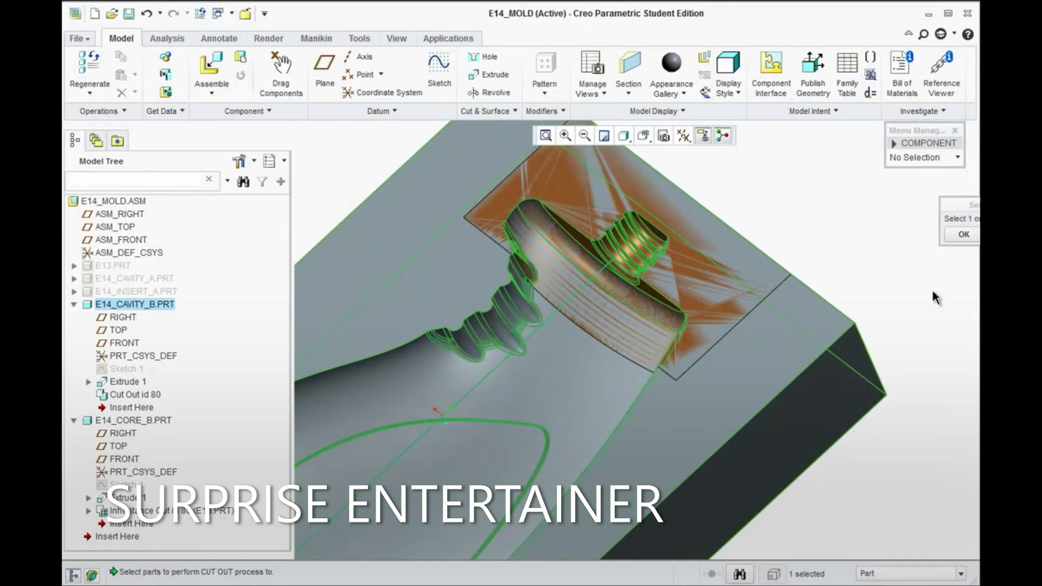
{"action": "left_click", "coordinate": [963, 236]}
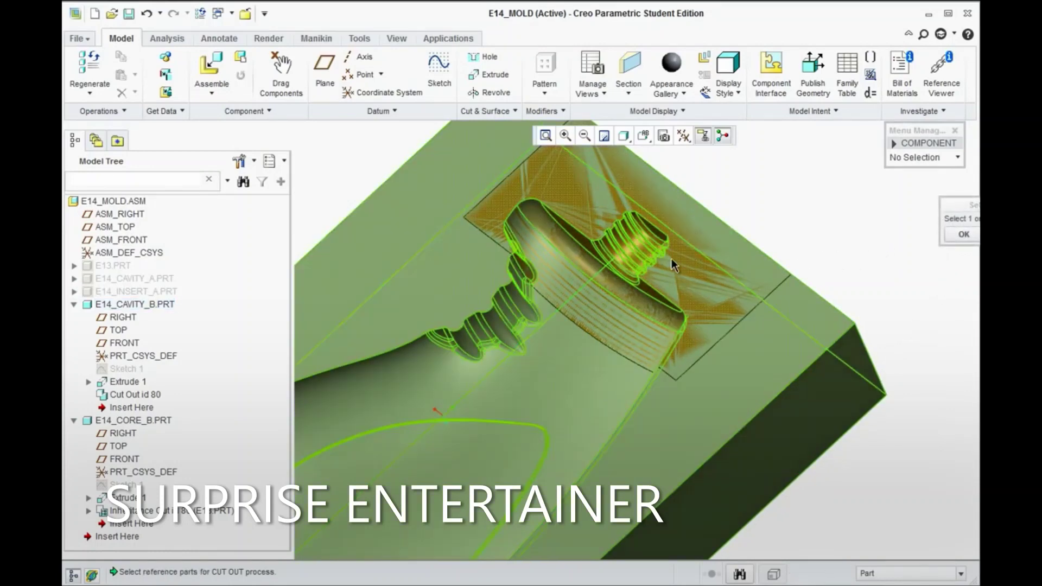
{"action": "left_click", "coordinate": [74, 305]}
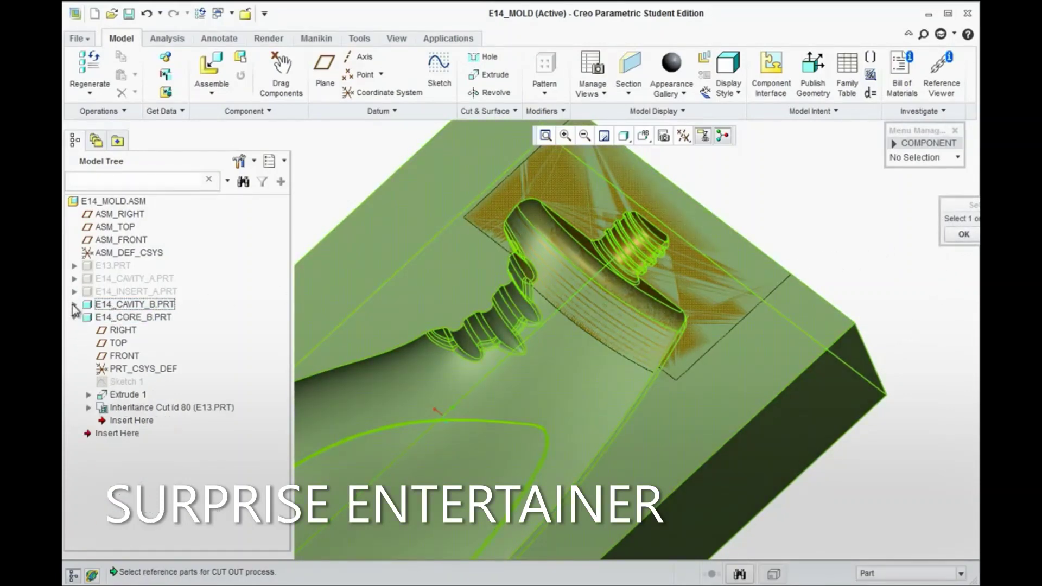
{"action": "left_click", "coordinate": [74, 317]}
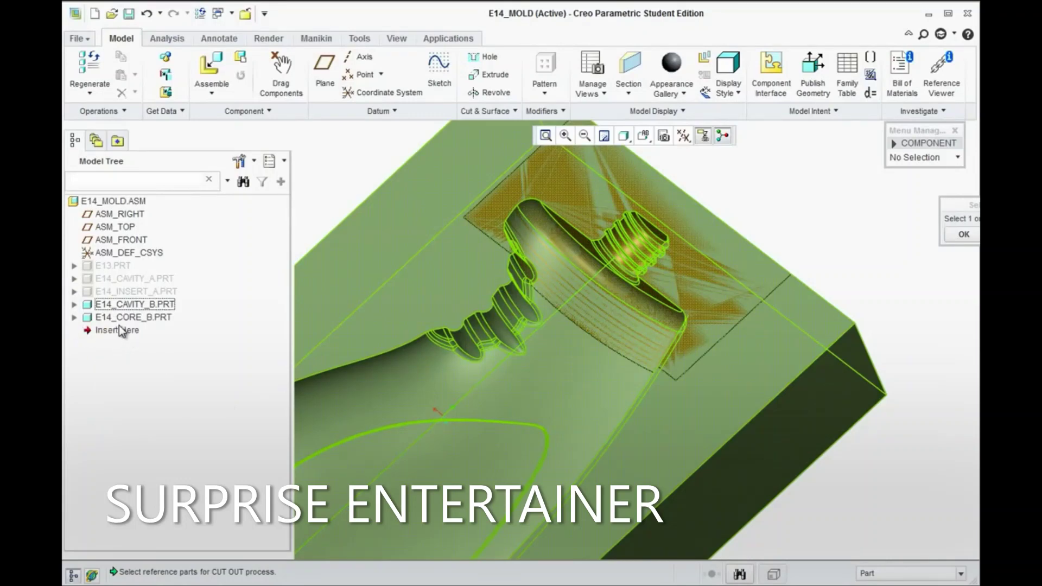
{"action": "left_click", "coordinate": [111, 318]}
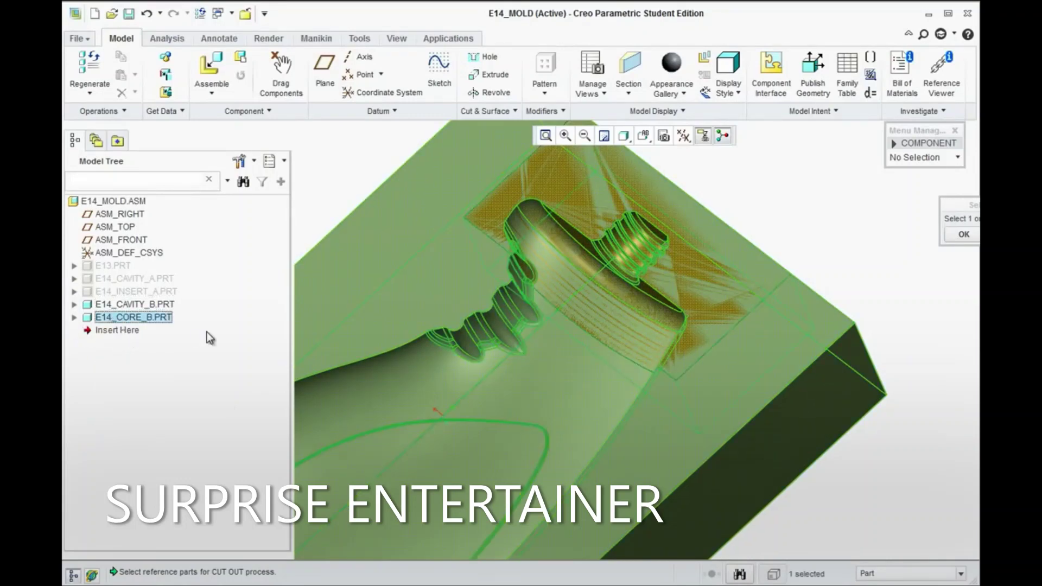
{"action": "left_click", "coordinate": [962, 236]}
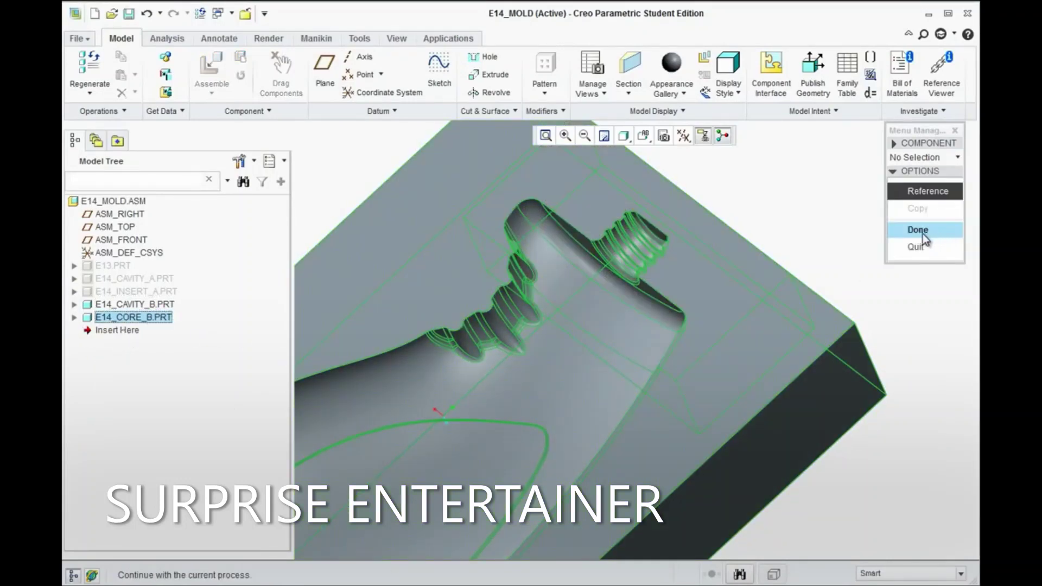
{"action": "left_click", "coordinate": [923, 231]}
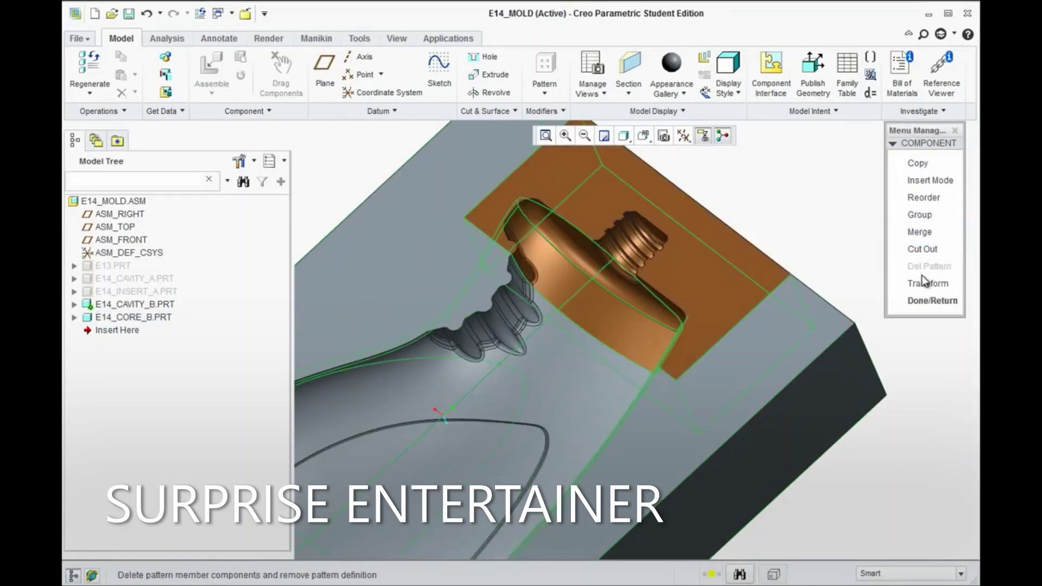
{"action": "left_click", "coordinate": [925, 301]}
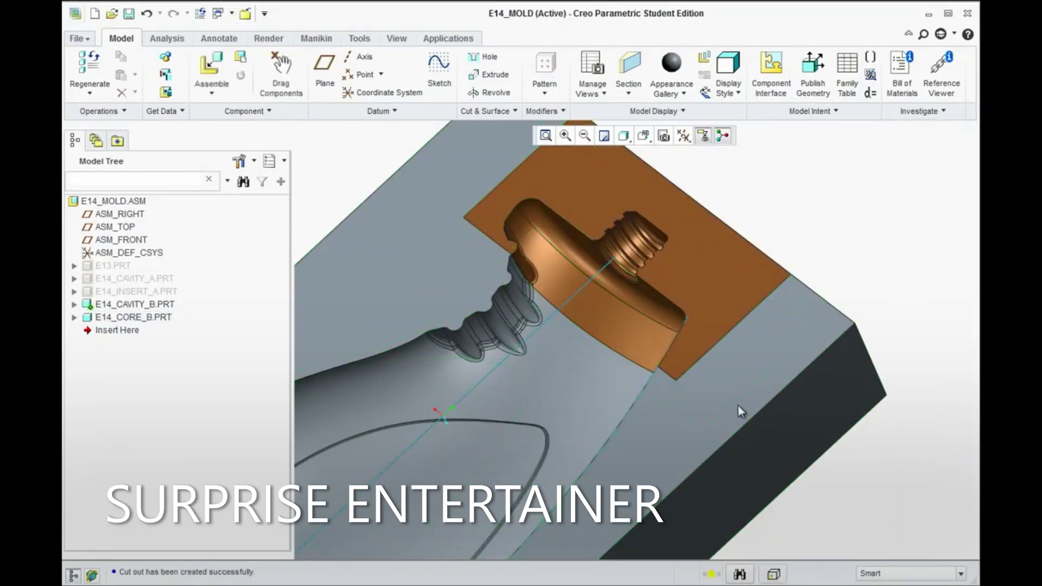
Step: Check the core pocket in the cavity block and regenerate the top-level assembly E14_MOLD
{"action": "scroll", "coordinate": [653, 356], "scroll_direction": "up", "scroll_amount": 5}
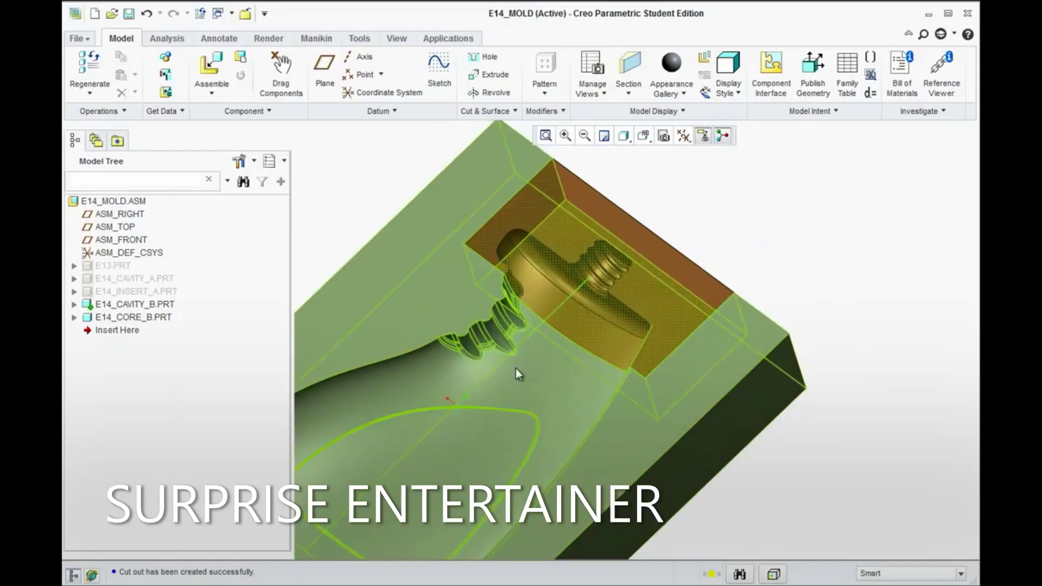
{"action": "scroll", "coordinate": [505, 384], "scroll_direction": "up", "scroll_amount": 2}
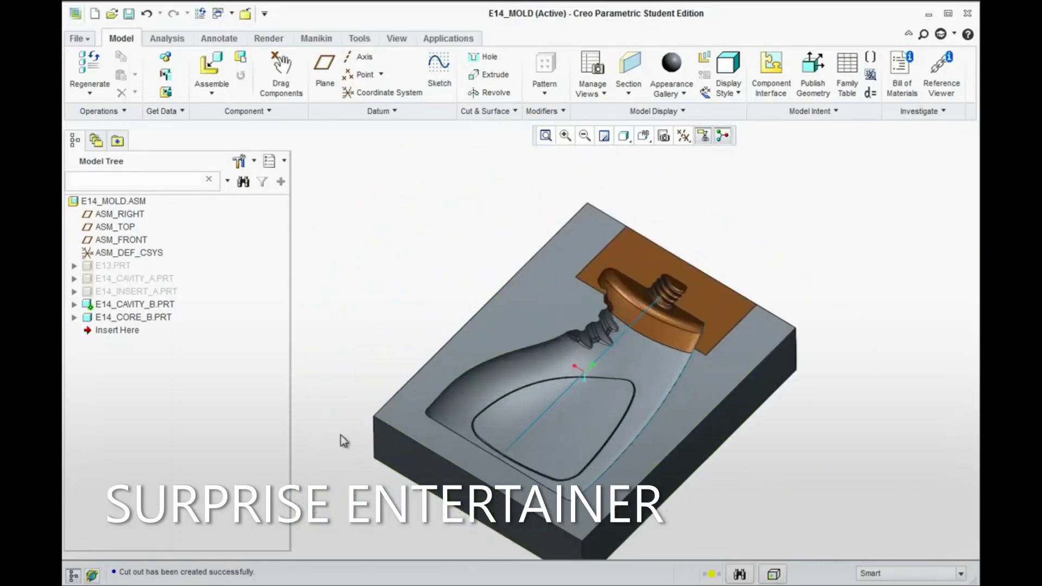
{"action": "right_click", "coordinate": [122, 291]}
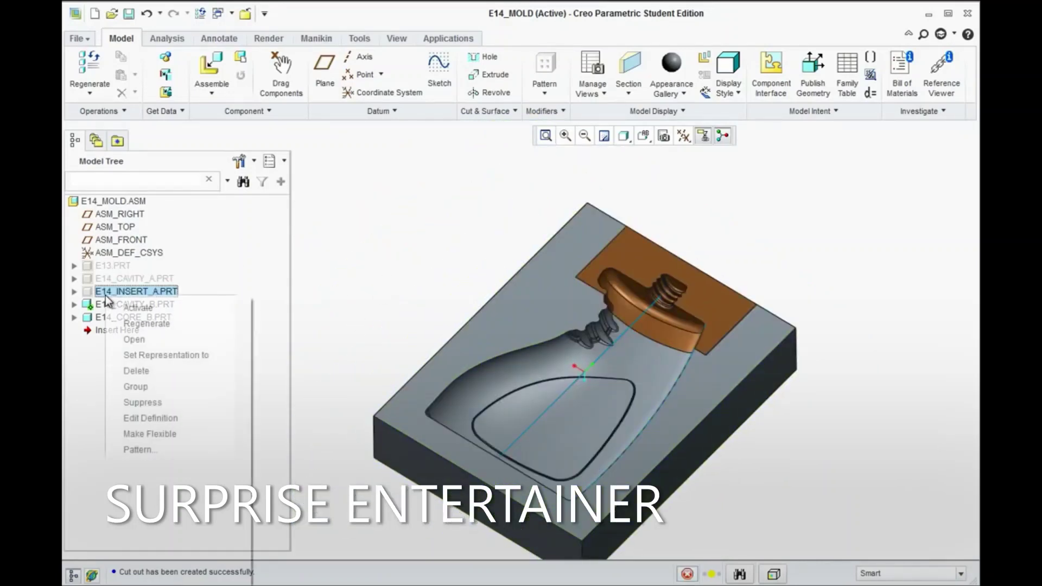
{"action": "left_click", "coordinate": [97, 204]}
{"action": "right_click", "coordinate": [97, 204]}
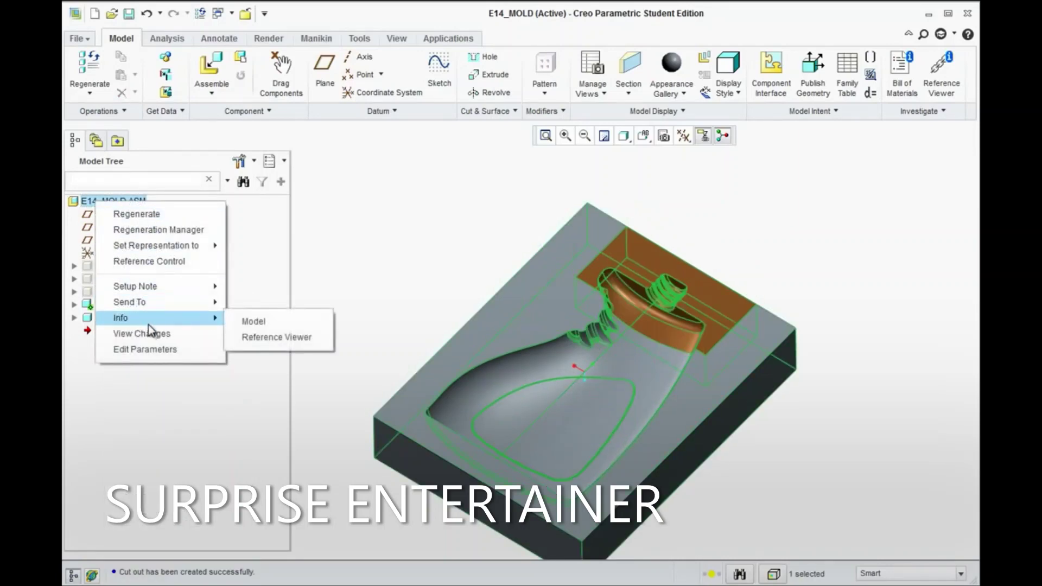
{"action": "left_click", "coordinate": [151, 215]}
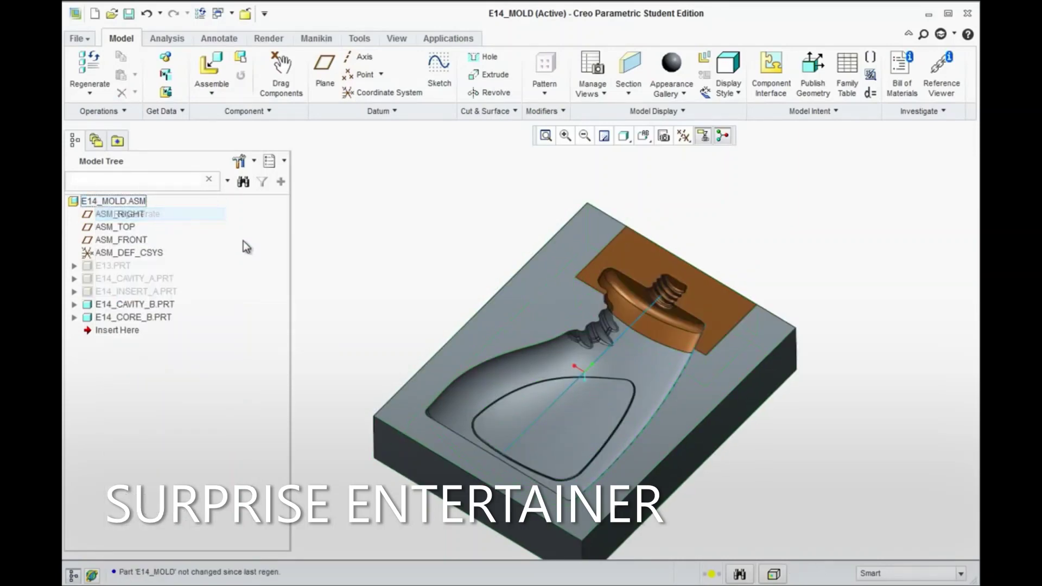
Step: Unhide the bottle part E13, the cavity block E14_CAVITY_A and the neck insert E14_INSERT_A
{"action": "right_click", "coordinate": [103, 272]}
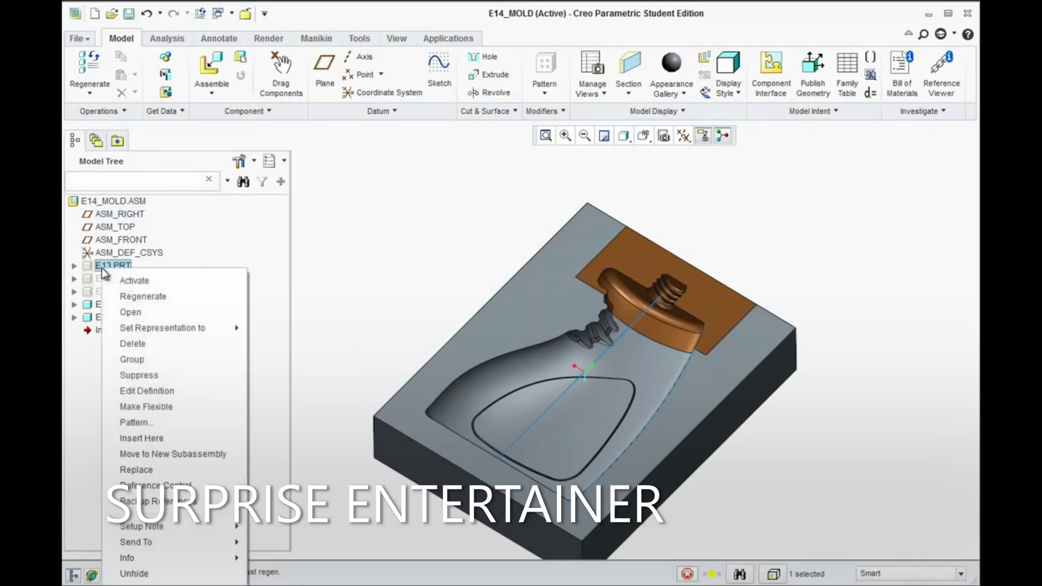
{"action": "left_click", "coordinate": [144, 570]}
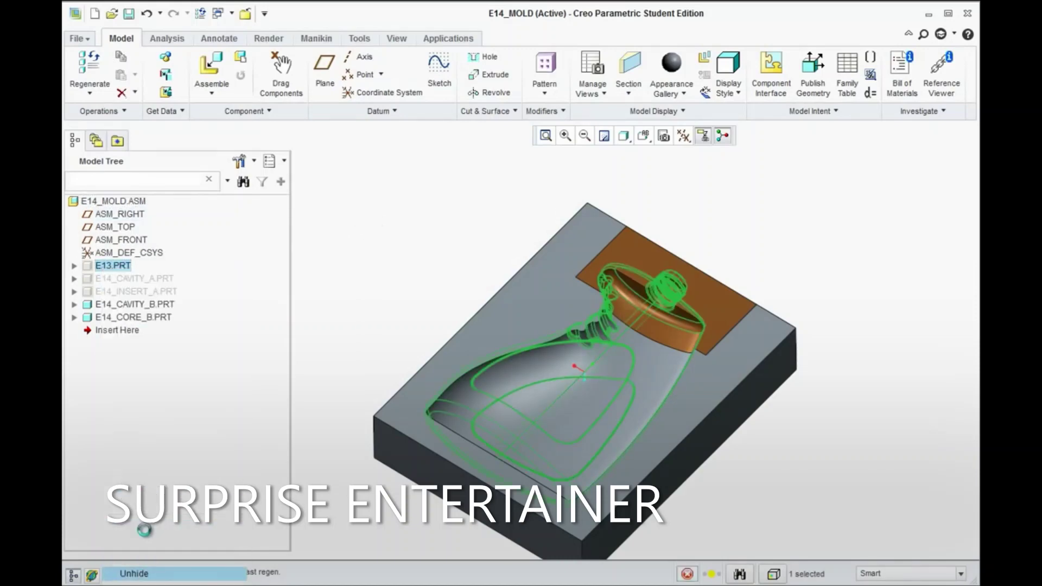
{"action": "right_click", "coordinate": [116, 280]}
{"action": "left_click", "coordinate": [144, 576]}
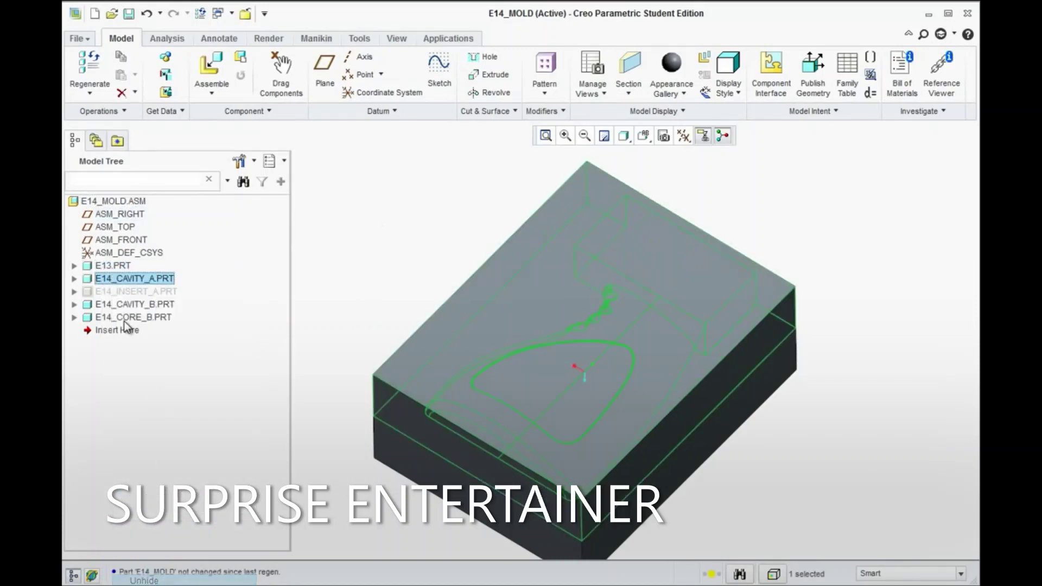
{"action": "right_click", "coordinate": [116, 291]}
{"action": "left_click", "coordinate": [144, 577]}
{"action": "left_click", "coordinate": [349, 255]}
Step: Start editing the exploded position and move E14_CAVITY_A far out from the bottle, with E14_INSERT_A a shorter distance on the same side
{"action": "middle_click_drag", "start_coordinate": [488, 302], "coordinate": [520, 347]}
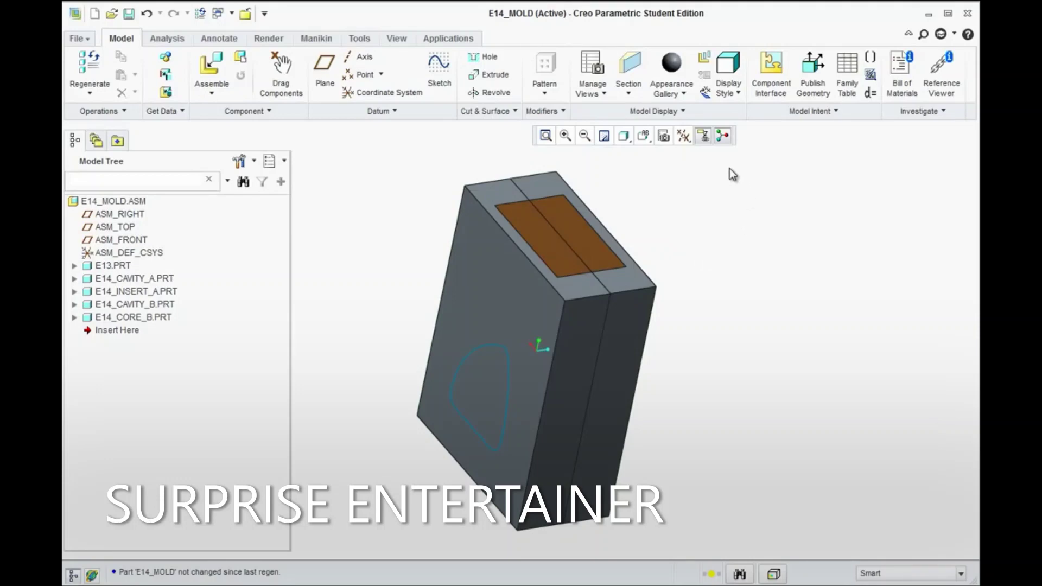
{"action": "left_click", "coordinate": [705, 94]}
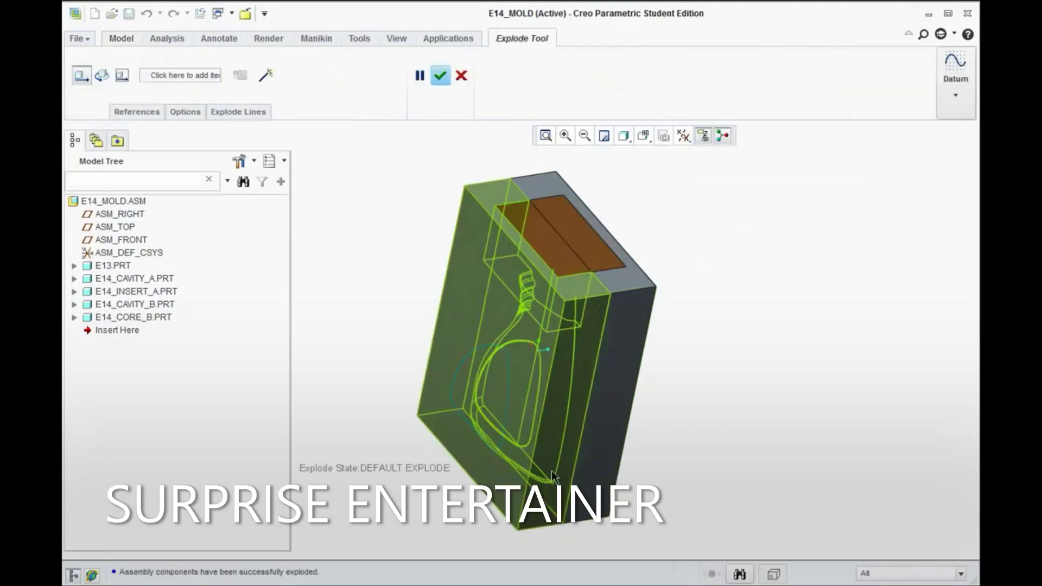
{"action": "left_click", "coordinate": [514, 491]}
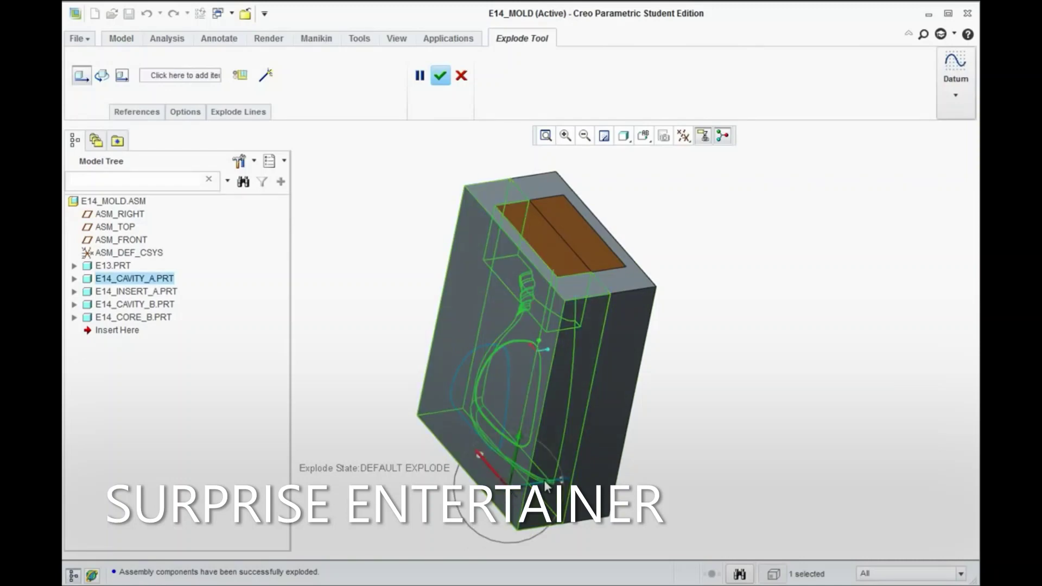
{"action": "left_click_drag", "start_coordinate": [546, 487], "coordinate": [320, 513]}
{"action": "left_click", "coordinate": [535, 252]}
{"action": "left_click_drag", "start_coordinate": [534, 251], "coordinate": [442, 265]}
Step: Move E14_CAVITY_B far out on the opposite side of the bottle and E14_CORE_B partway between them, and accept the exploded positions
{"action": "left_click", "coordinate": [635, 327]}
{"action": "left_click_drag", "start_coordinate": [671, 322], "coordinate": [955, 296]}
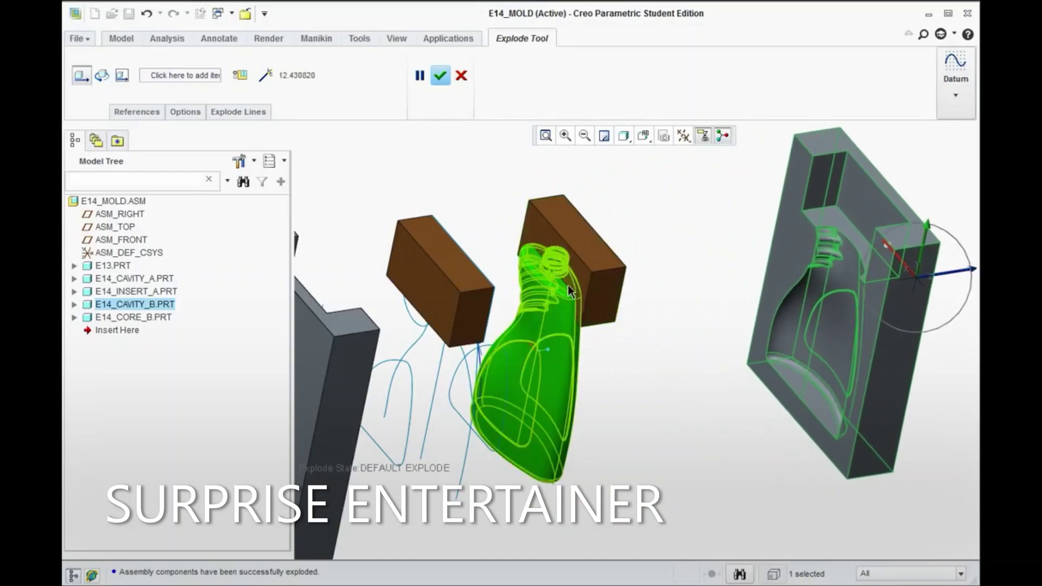
{"action": "left_click", "coordinate": [612, 297]}
{"action": "left_click_drag", "start_coordinate": [661, 291], "coordinate": [772, 277]}
{"action": "mouse_move", "coordinate": [588, 428]}
{"action": "middle_mouse_down"}
{"action": "mouse_move", "coordinate": [542, 413]}
{"action": "mouse_move", "coordinate": [542, 353]}
{"action": "mouse_move", "coordinate": [522, 360]}
{"action": "mouse_move", "coordinate": [597, 353]}
{"action": "mouse_move", "coordinate": [684, 368]}
{"action": "mouse_move", "coordinate": [646, 348]}
{"action": "mouse_move", "coordinate": [588, 365]}
{"action": "mouse_move", "coordinate": [530, 360]}
{"action": "mouse_move", "coordinate": [516, 169]}
{"action": "middle_mouse_up"}
{"action": "left_click", "coordinate": [440, 77]}
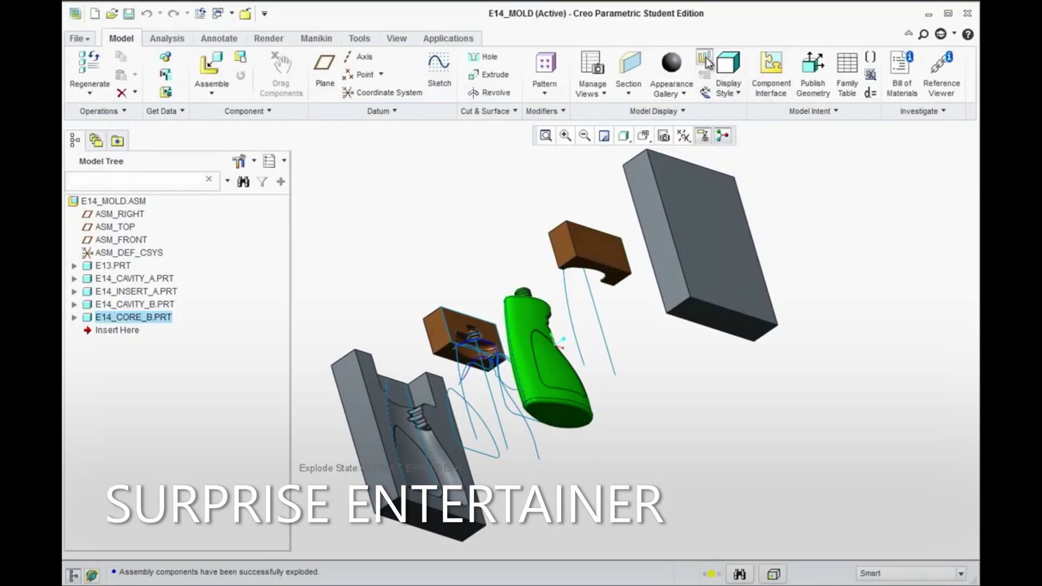
Step: Save the modified component positions to the Default Explode state, including only the explode display element
{"action": "left_click", "coordinate": [664, 136]}
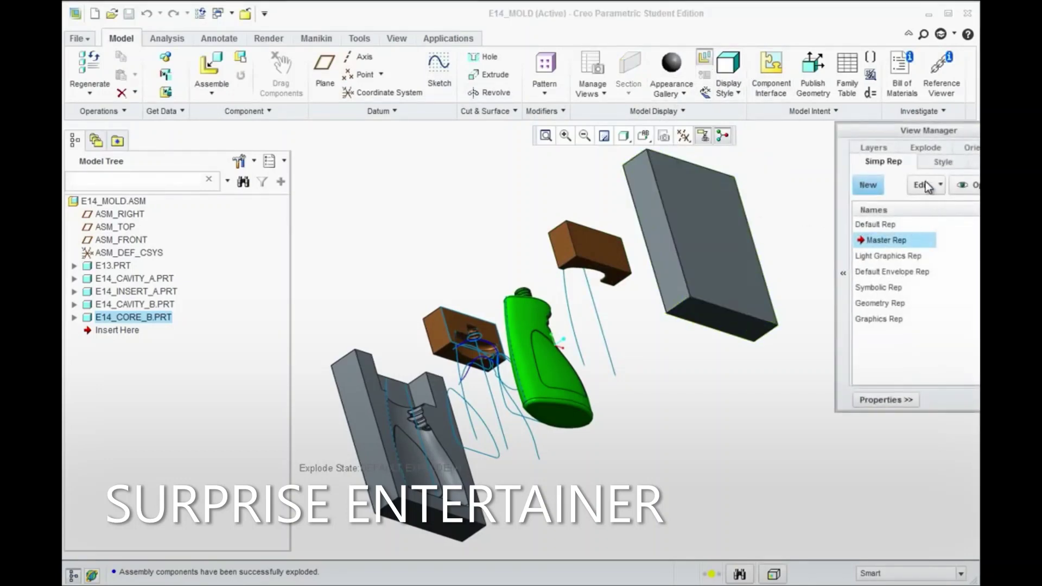
{"action": "left_click", "coordinate": [925, 148]}
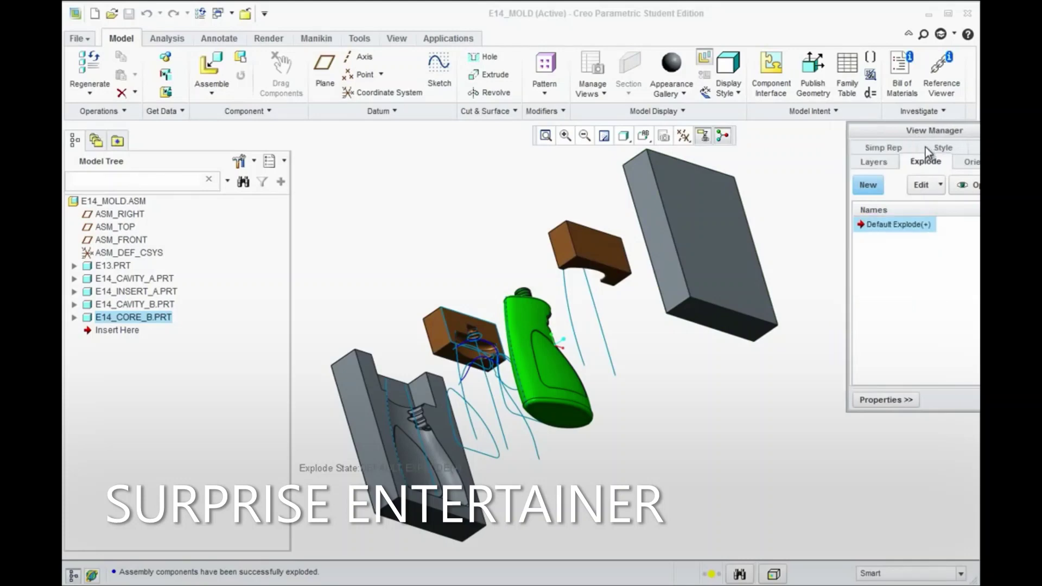
{"action": "left_click", "coordinate": [921, 190]}
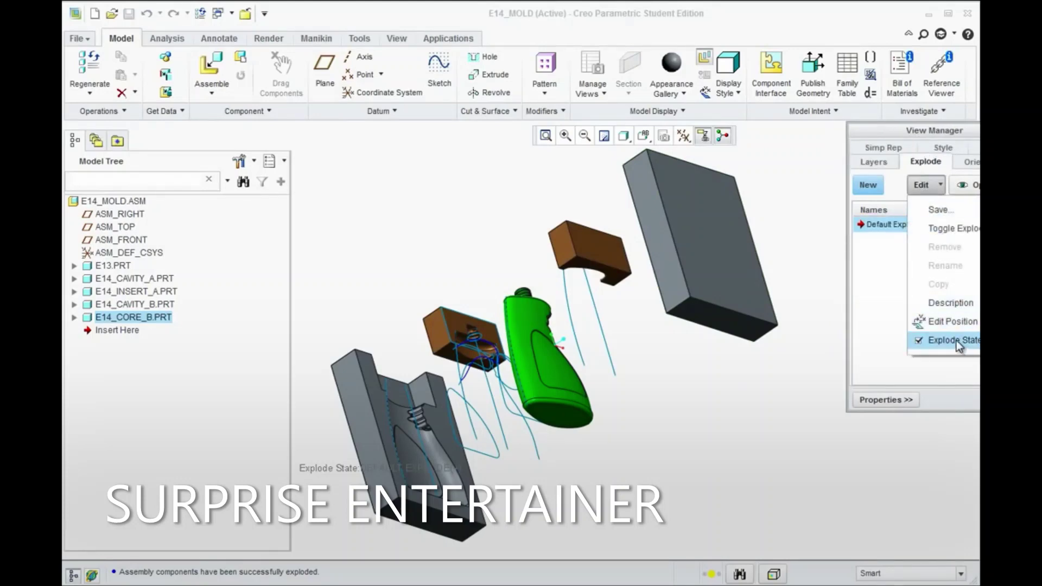
{"action": "left_click", "coordinate": [941, 209]}
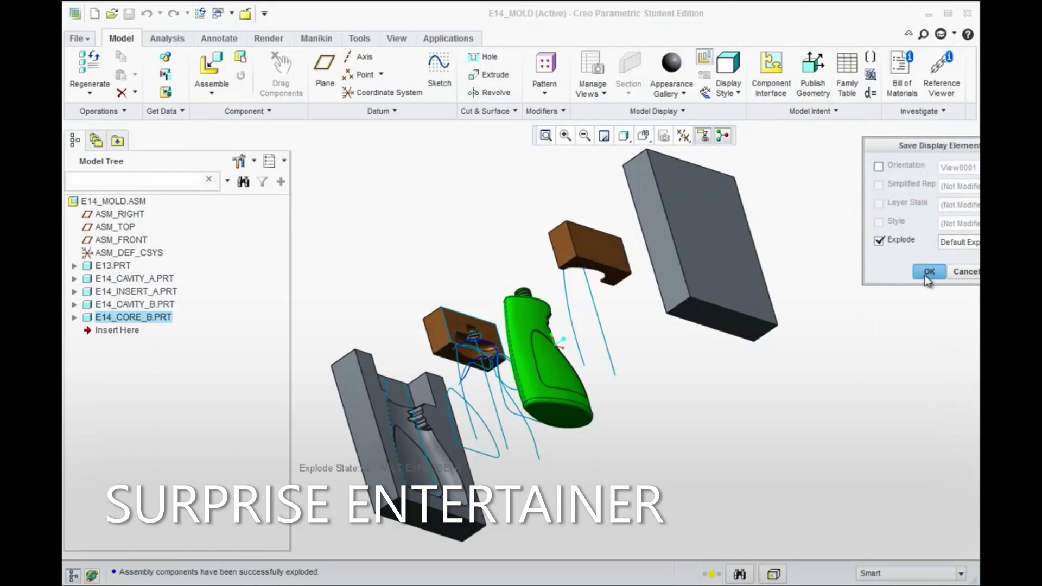
{"action": "left_click", "coordinate": [929, 271]}
{"action": "left_click", "coordinate": [912, 244]}
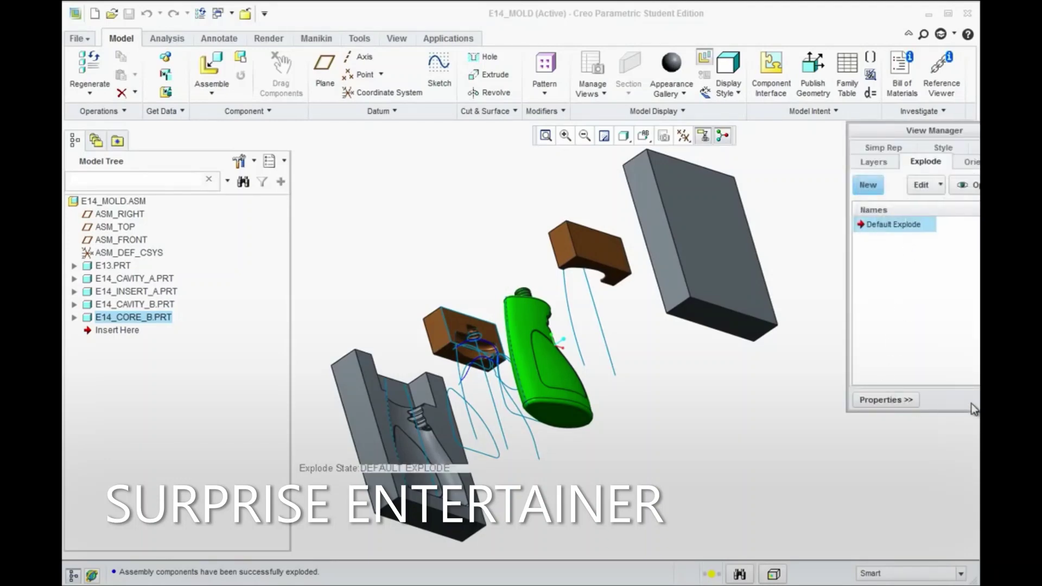
{"action": "left_click", "coordinate": [847, 320]}
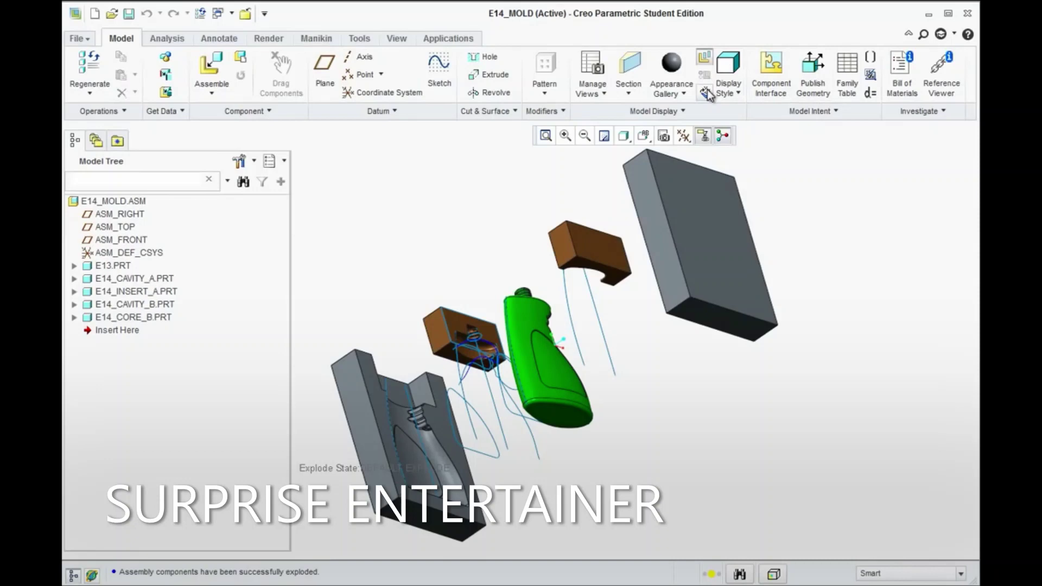
Step: Return the assembly E14_MOLD to its unexploded view and check the closed mold from an angle above
{"action": "left_click", "coordinate": [705, 58]}
{"action": "middle_click_drag", "start_coordinate": [503, 290], "coordinate": [509, 344]}
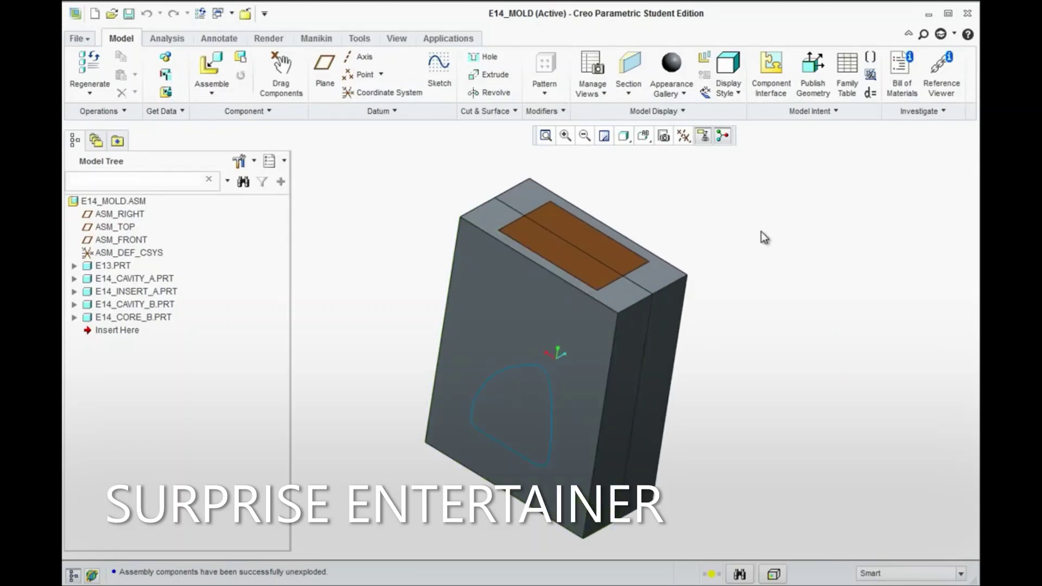